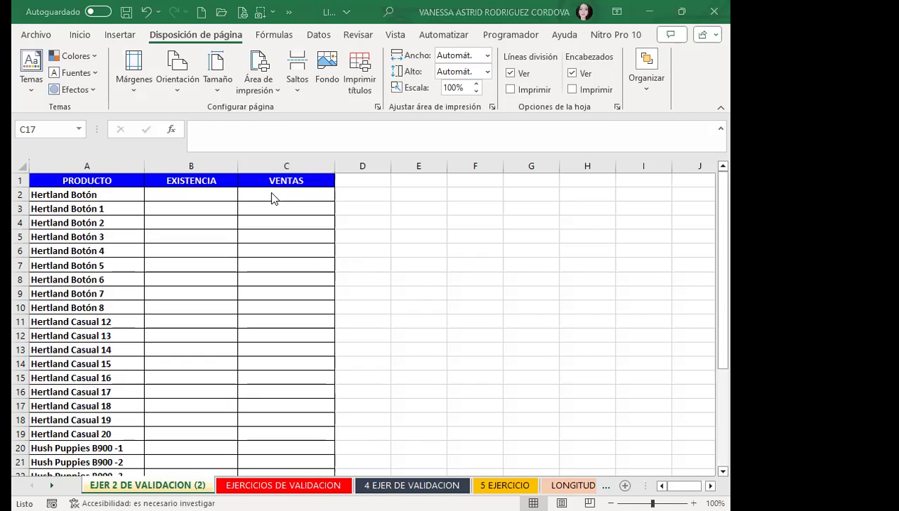
Select cell C2, return to the Inicio ribbon, and scroll back to the top of the product sheet.
click(272, 193)
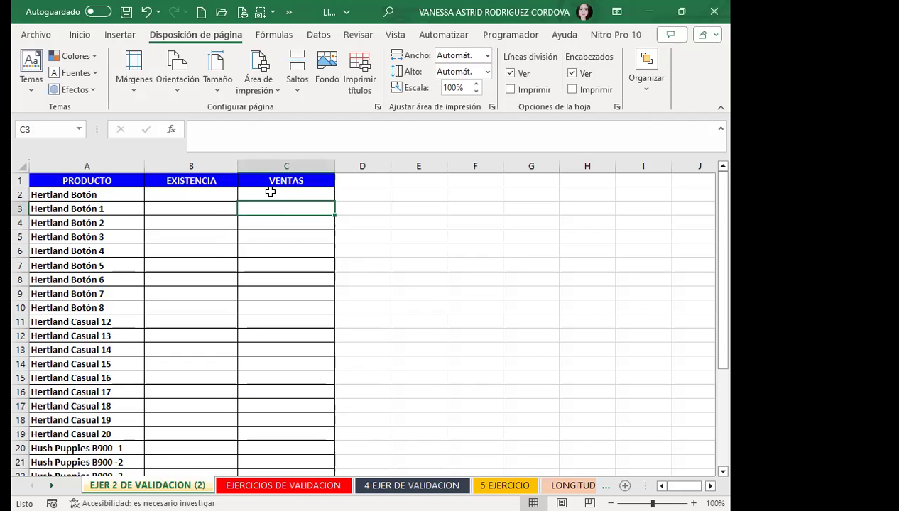
click(75, 35)
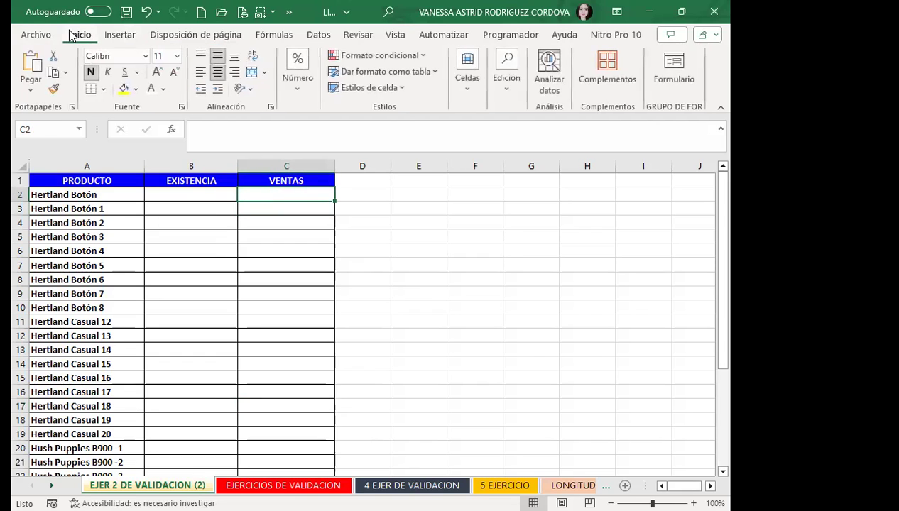
scroll(64, 250, down, 8)
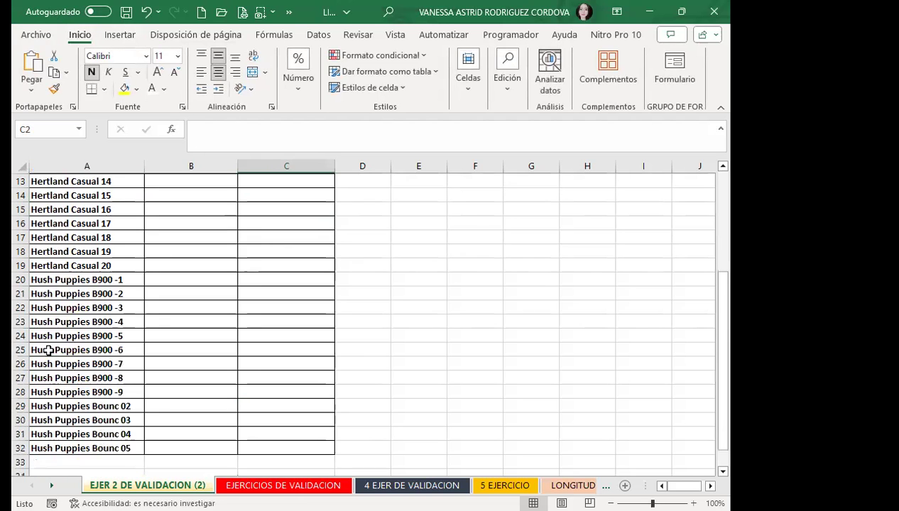
scroll(95, 360, up, 3)
scroll(96, 360, up, 5)
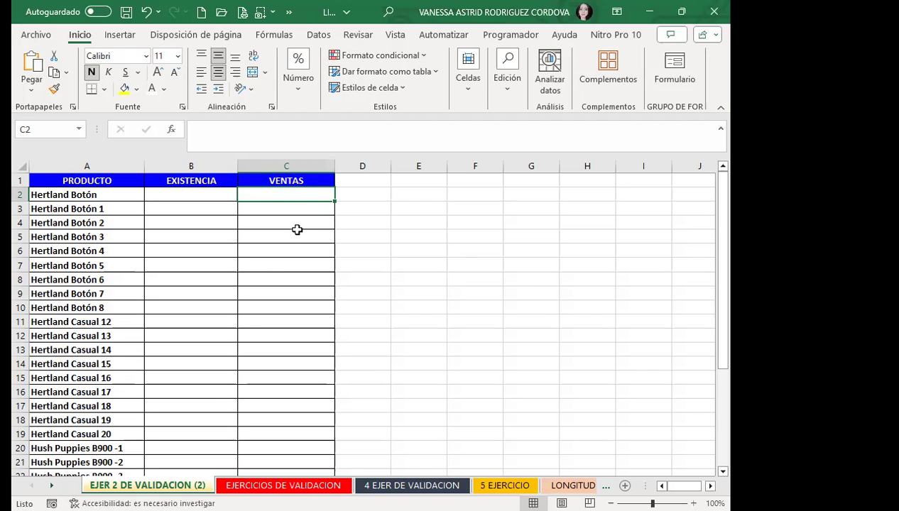
Select the VENTAS cells down column C from C2 and switch to the Datos ribbon.
drag(292, 190, 334, 462)
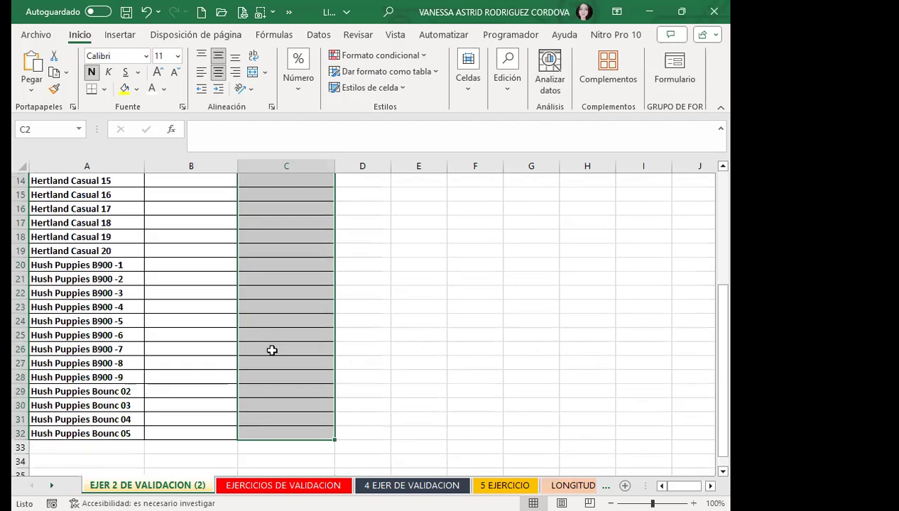
scroll(273, 341, up, 4)
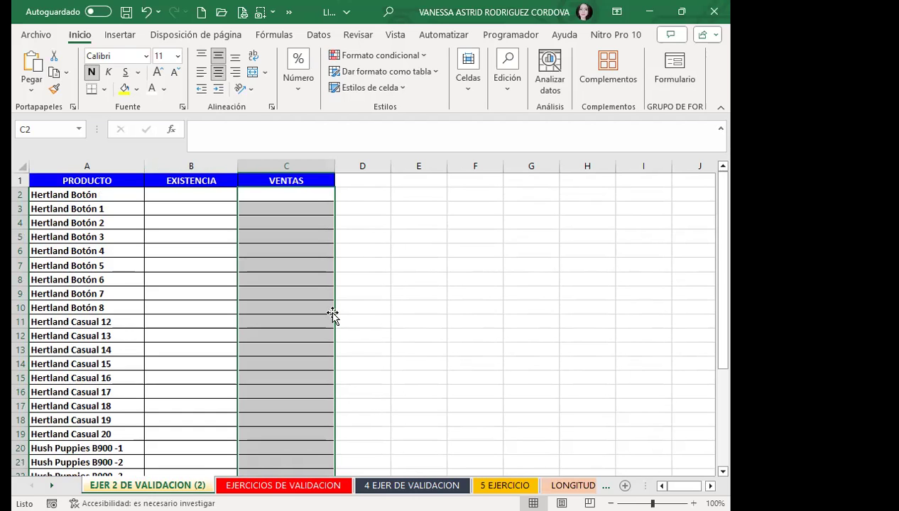
click(317, 34)
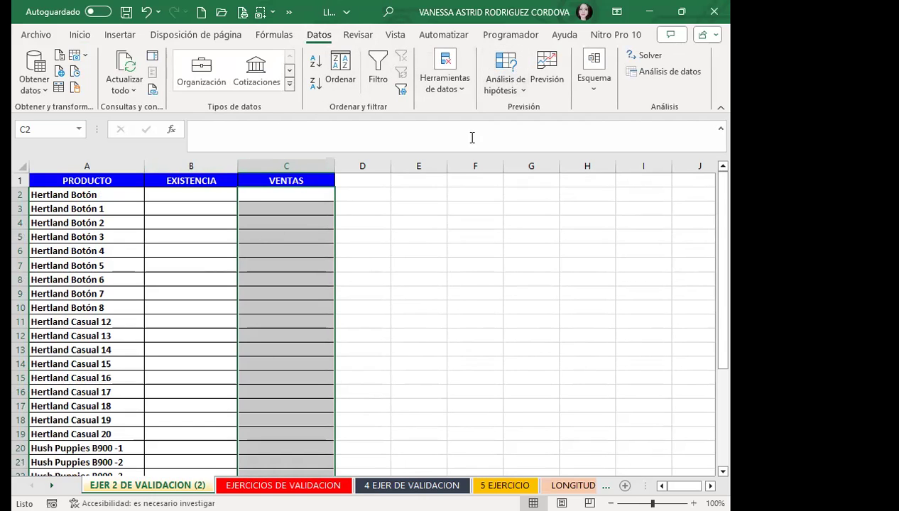
Open Validación de datos for the VENTAS cells and set Permitir to Personalizada.
click(462, 95)
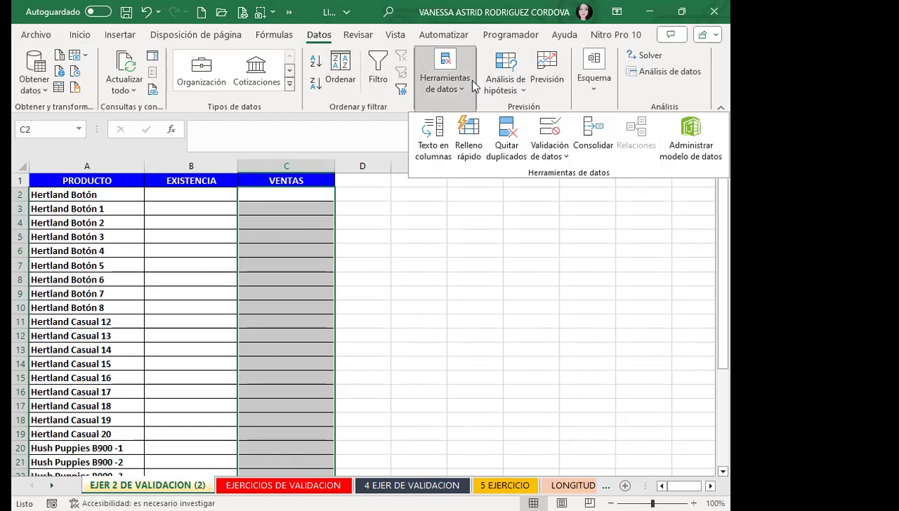
click(546, 131)
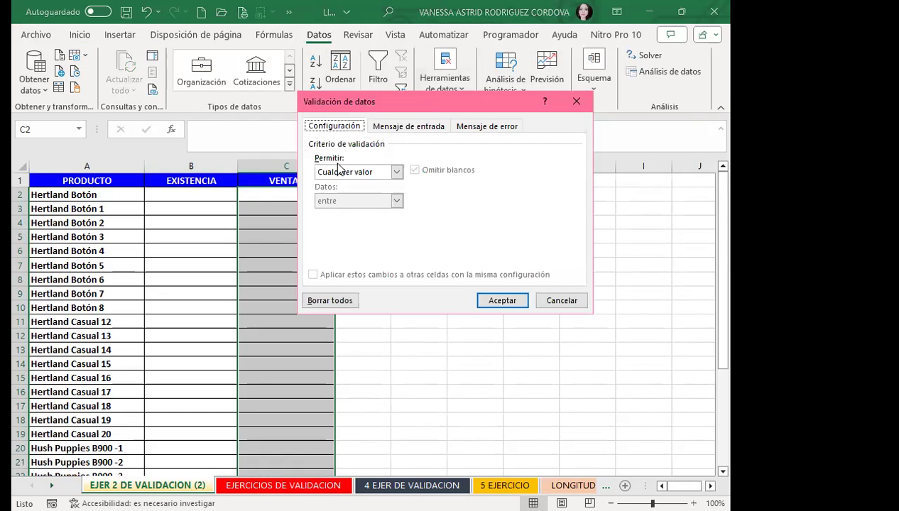
drag(421, 105, 334, 161)
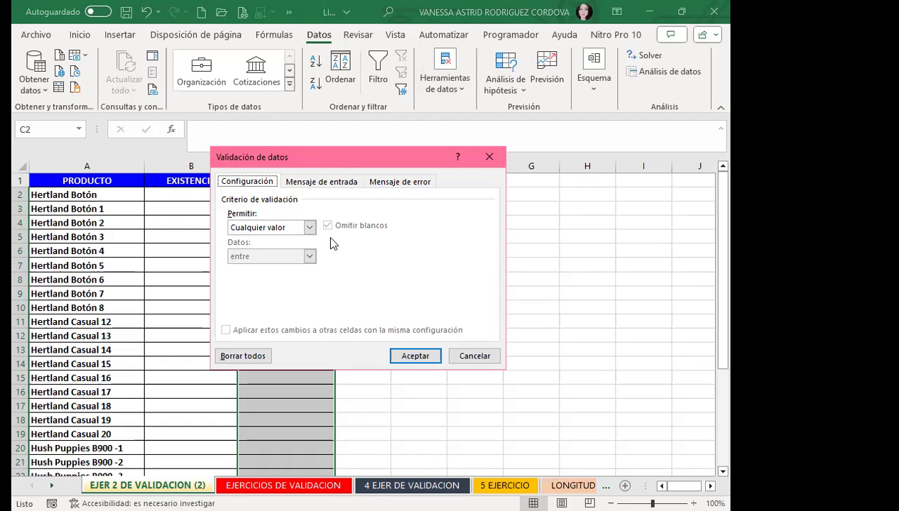
click(310, 229)
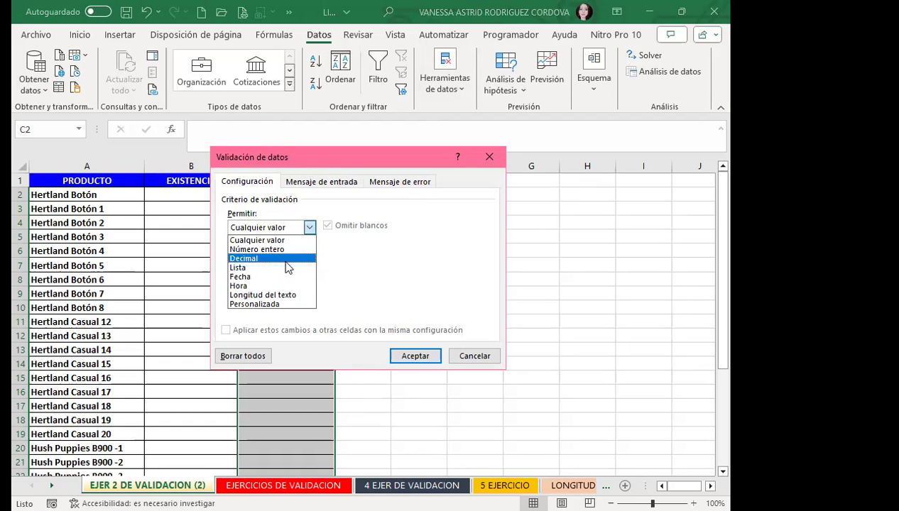
click(267, 305)
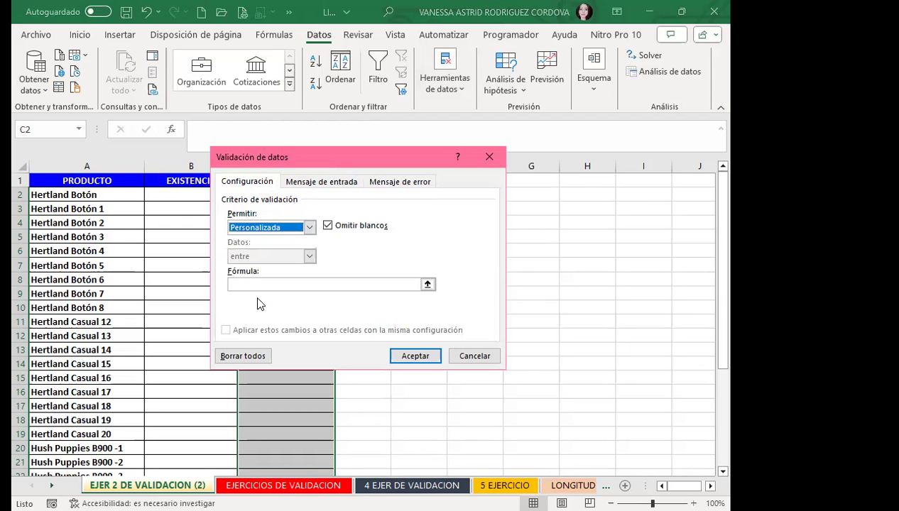
Begin the custom validation formula with an equals sign in the Fórmula box.
click(306, 284)
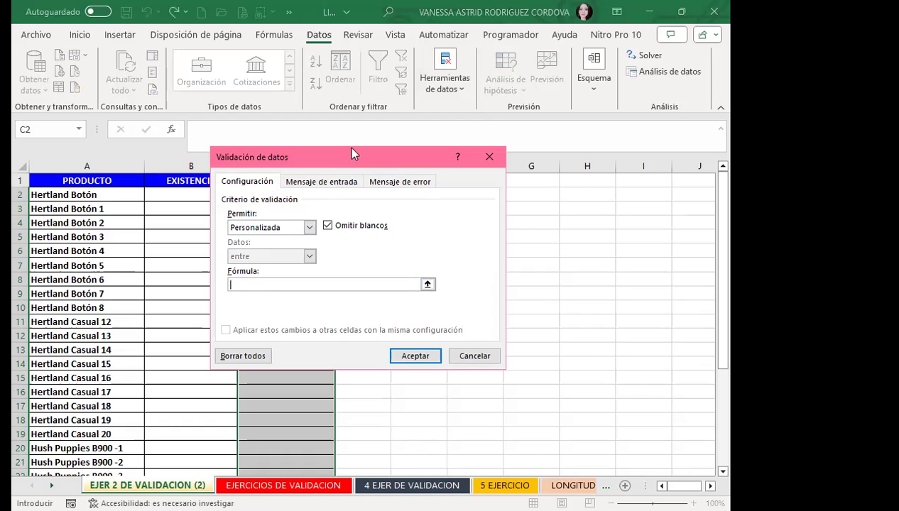
drag(417, 153, 489, 159)
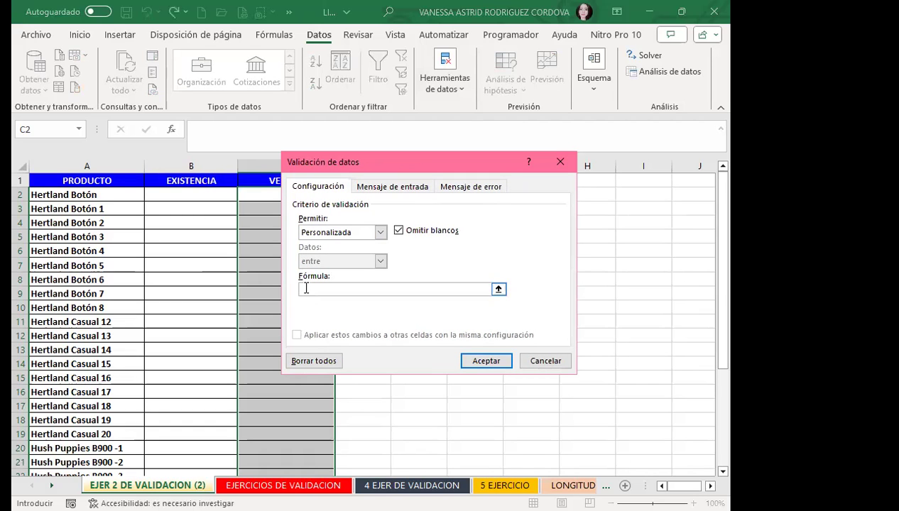
text(=)
Build the formula =B2>0 by referencing cell B2 and adding the greater-than-zero test.
click(214, 195)
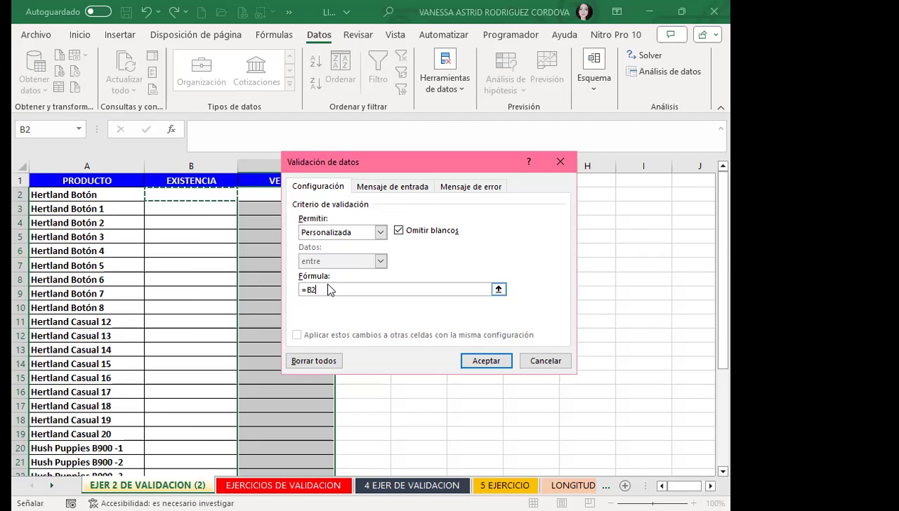
text(>0)
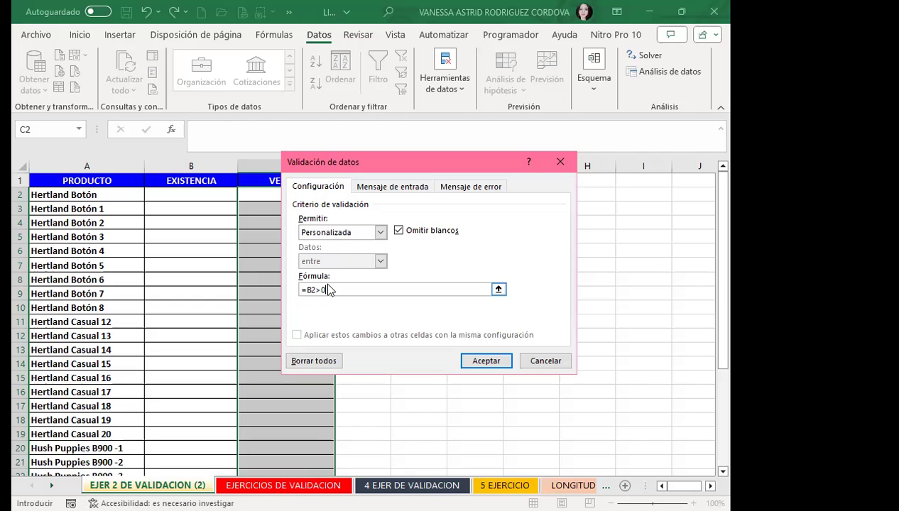
Set the error alert title to REVISAR and message to 'NO SE TIENE ESTE PRODUCTO, VIENE DENTRO DE 20 DÍAS'.
click(471, 186)
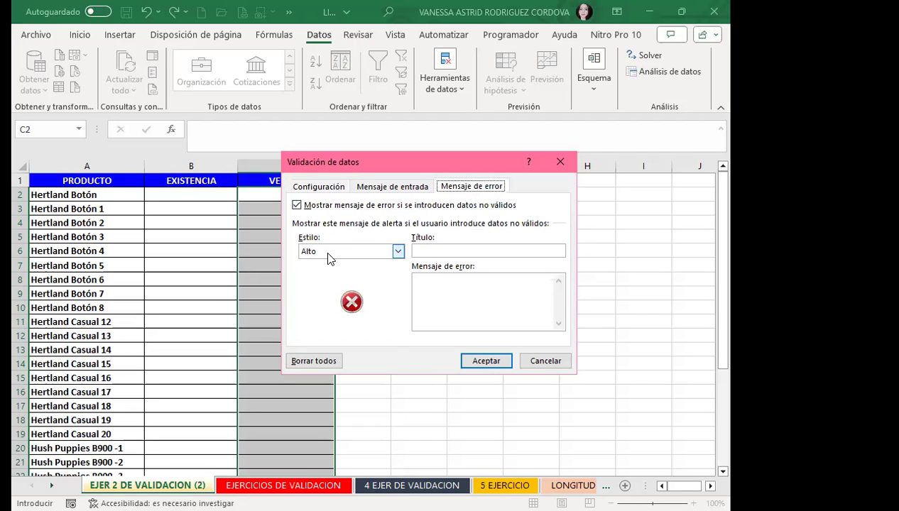
click(429, 251)
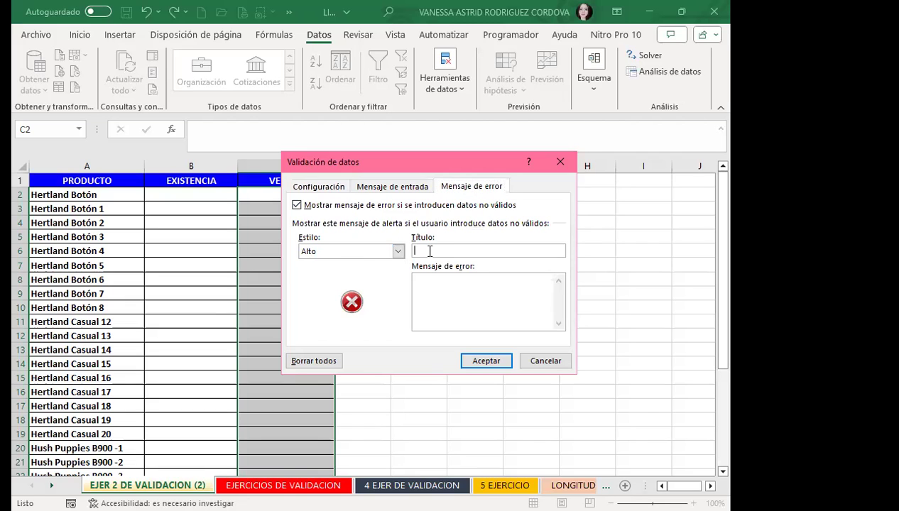
text(REVISAR)
click(427, 288)
text(NO SE TI)
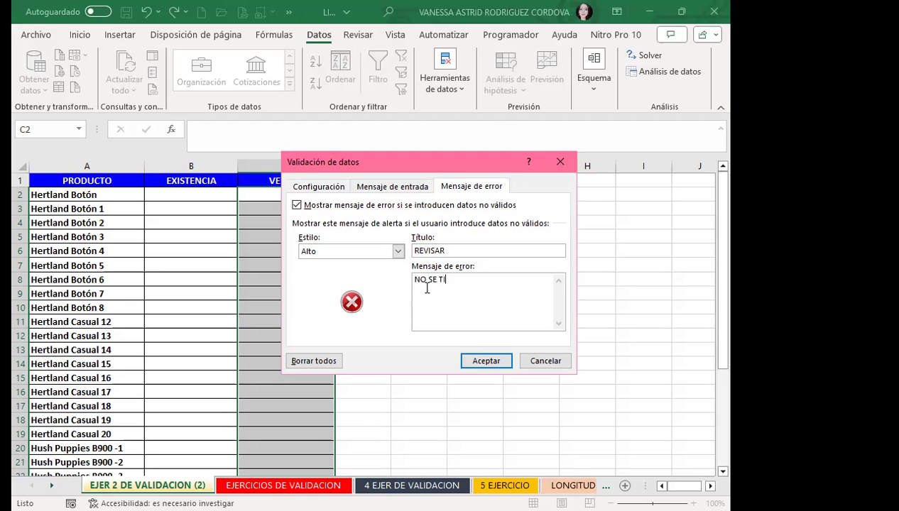
text(ENE ESTE PRODUCTO)
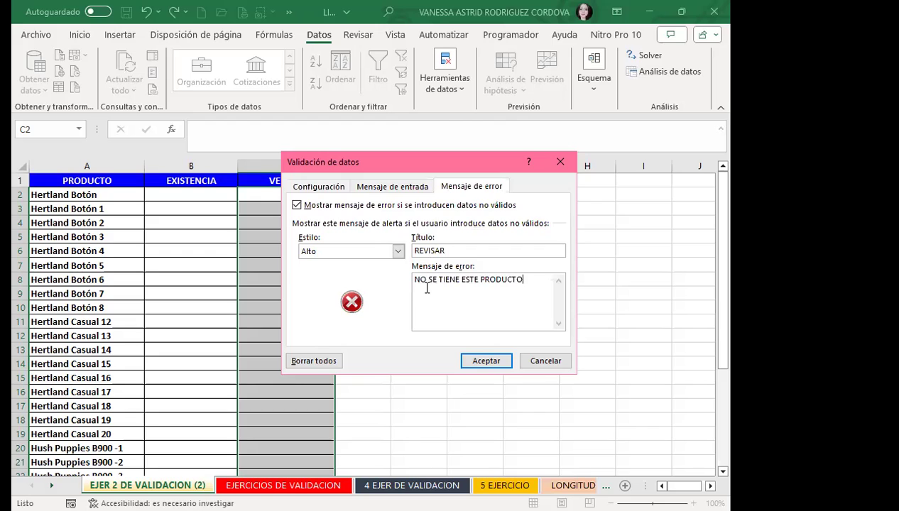
text(, VIENE DENTRO DE)
key(BackSpace)
key(BackSpace)
key(BackSpace)
key(BackSpace)
key(BackSpace)
key(BackSpace)
key(BackSpace)
key(BackSpace)
text(ENTRO DE 20)
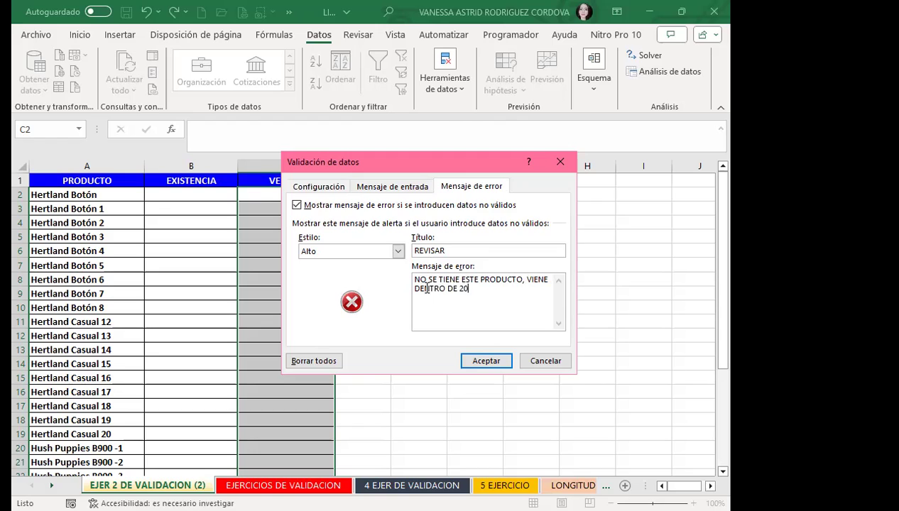
text( DÍAS)
Confirm the validation rule and autofit column B's width to its contents.
click(482, 361)
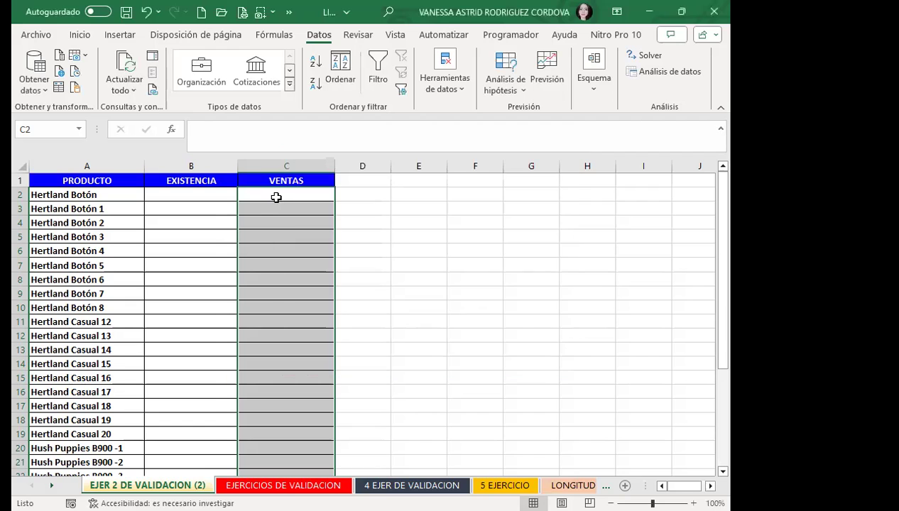
drag(237, 168, 161, 164)
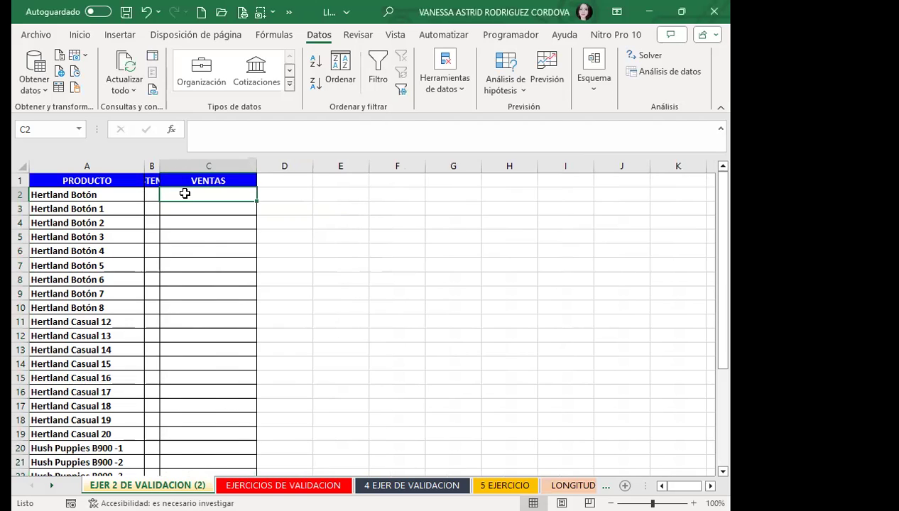
double_click(159, 166)
Make column B's font black, paint A1's header format onto B1, then undo it.
click(178, 162)
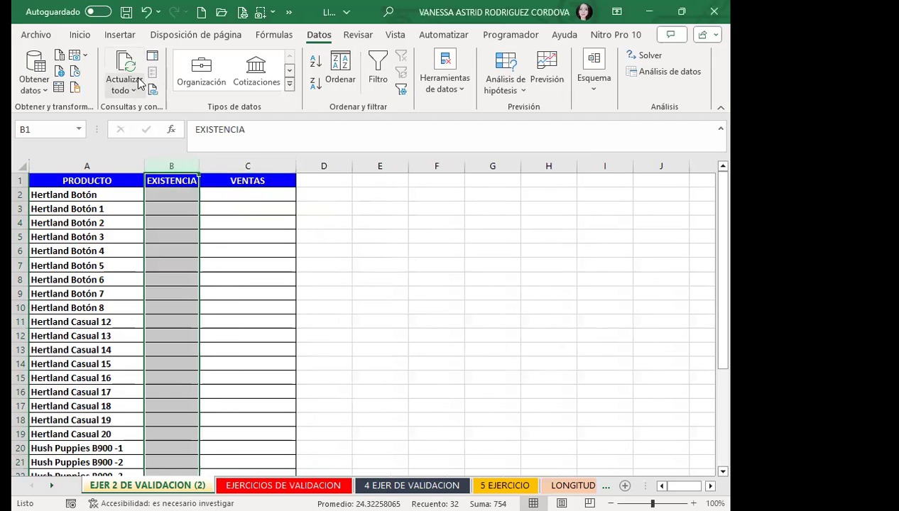
click(78, 34)
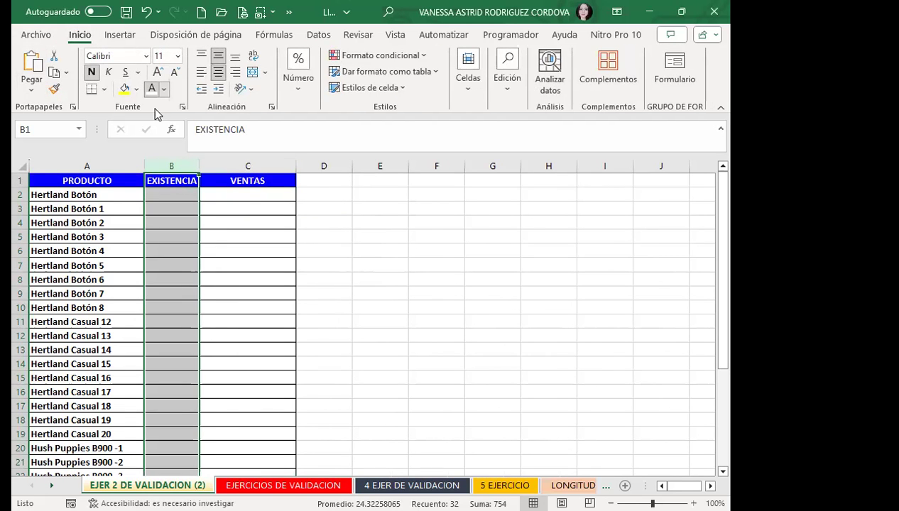
click(152, 88)
click(98, 176)
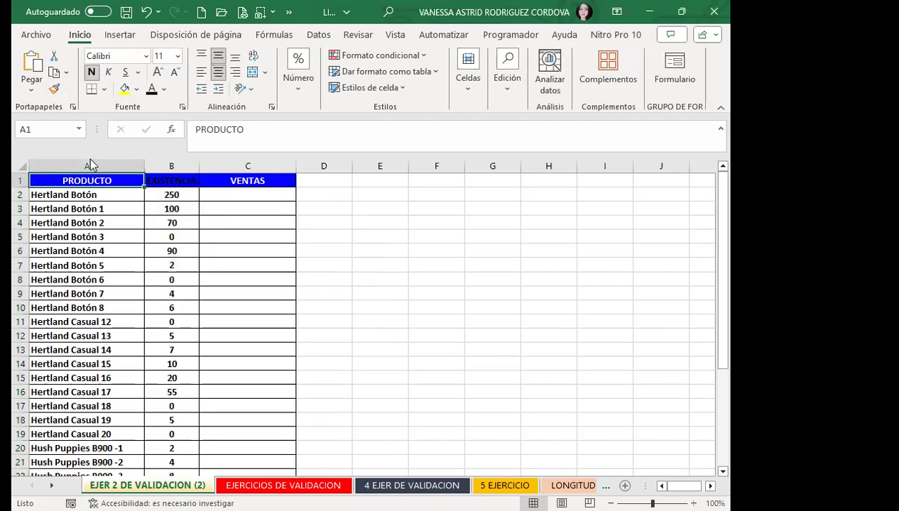
click(54, 88)
click(160, 177)
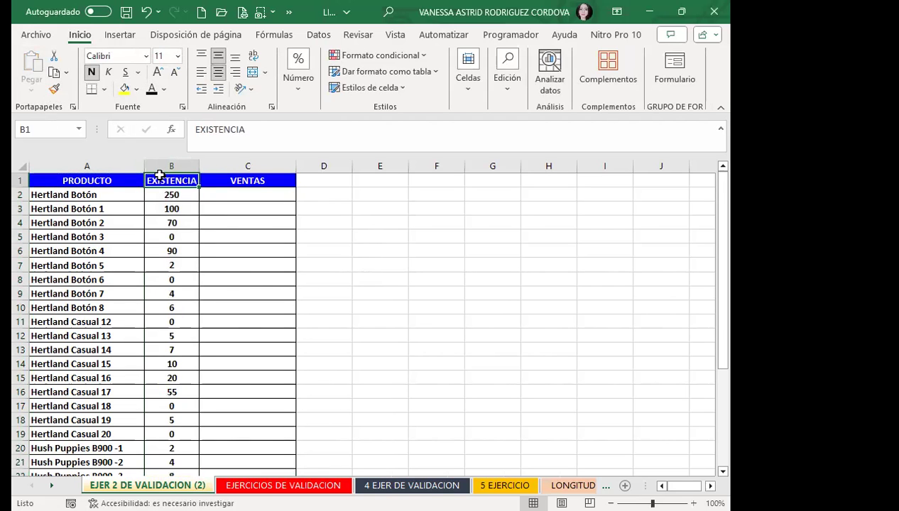
key(ctrl+z)
key(ctrl+z)
Enter VENTAS of 20, 5 and 40 in C2:C4, then submit 60 for Hertland Botón 3.
click(222, 193)
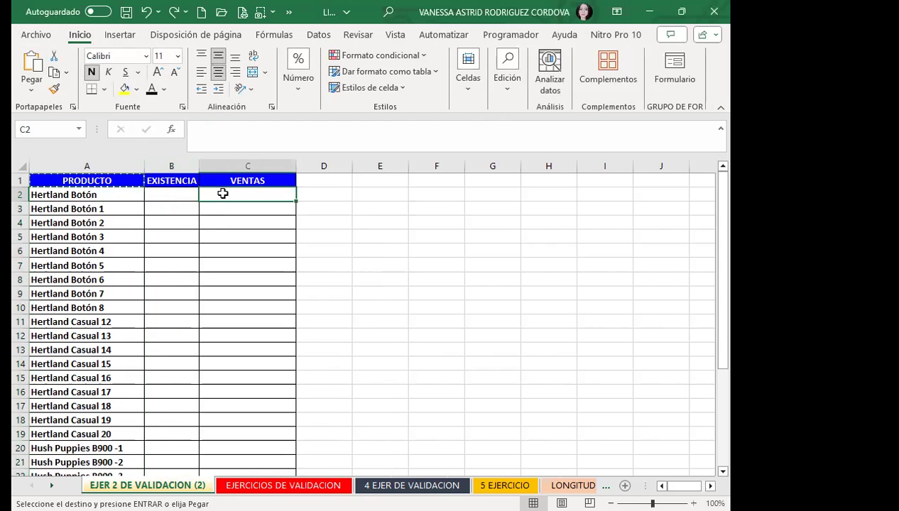
text(20)
key(Return)
text(5)
key(Return)
text(40)
key(Return)
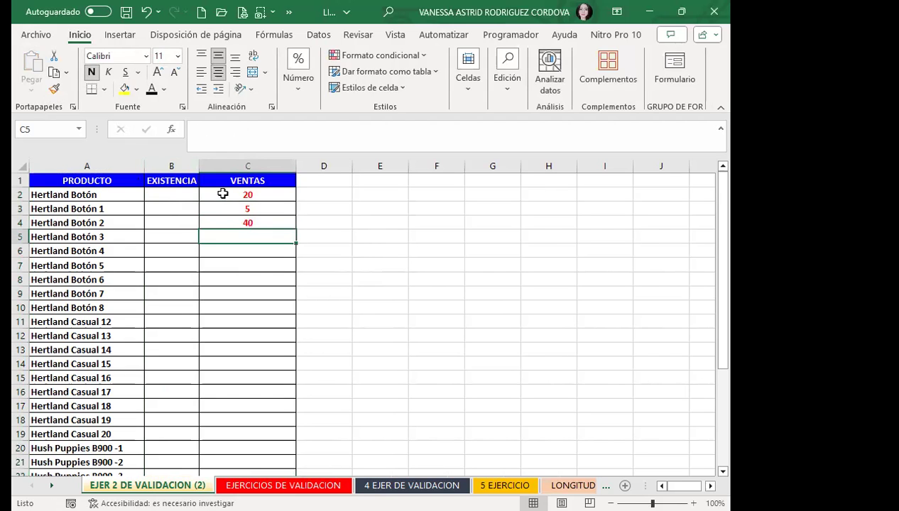
text(60)
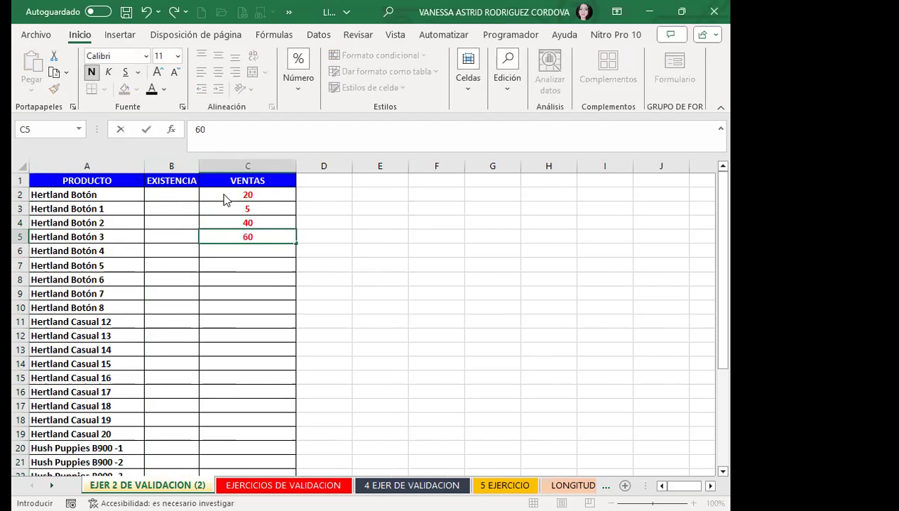
key(Return)
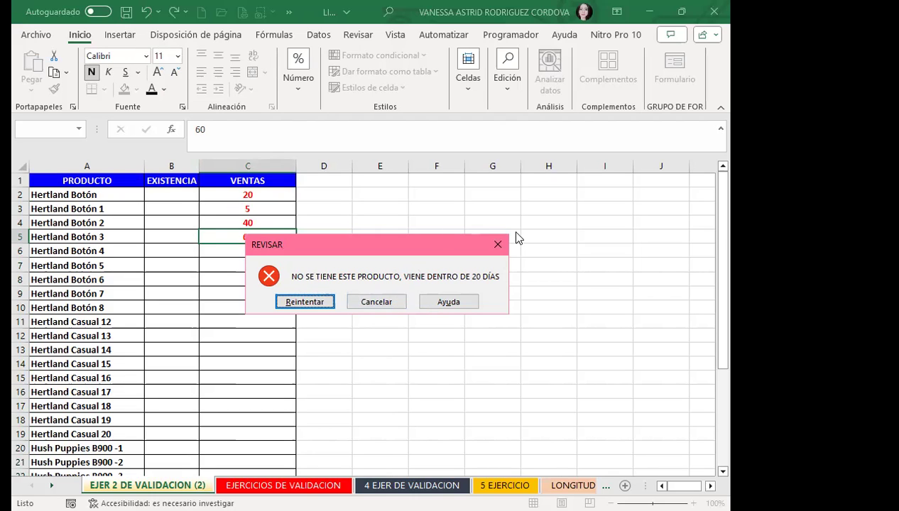
Dismiss the error and try sales of 12 and 0 for Hertland Botón 3, both rejected.
click(498, 244)
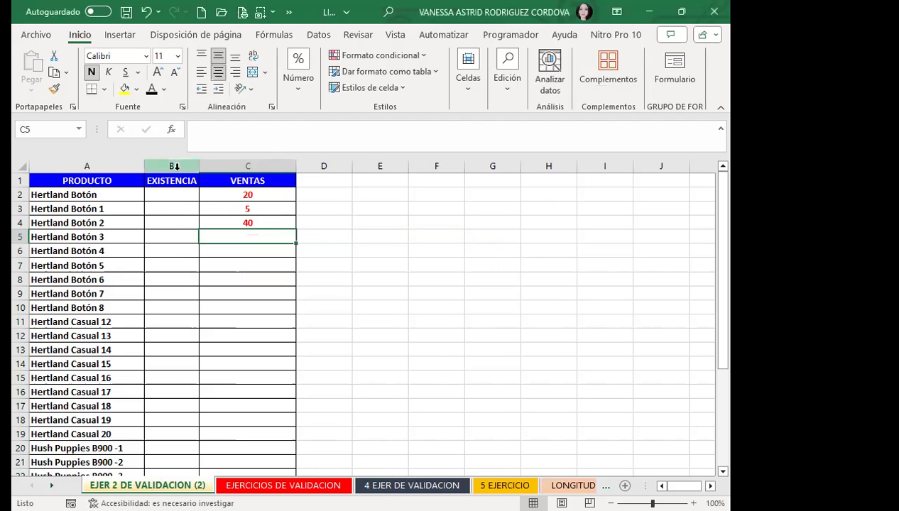
drag(172, 193, 165, 450)
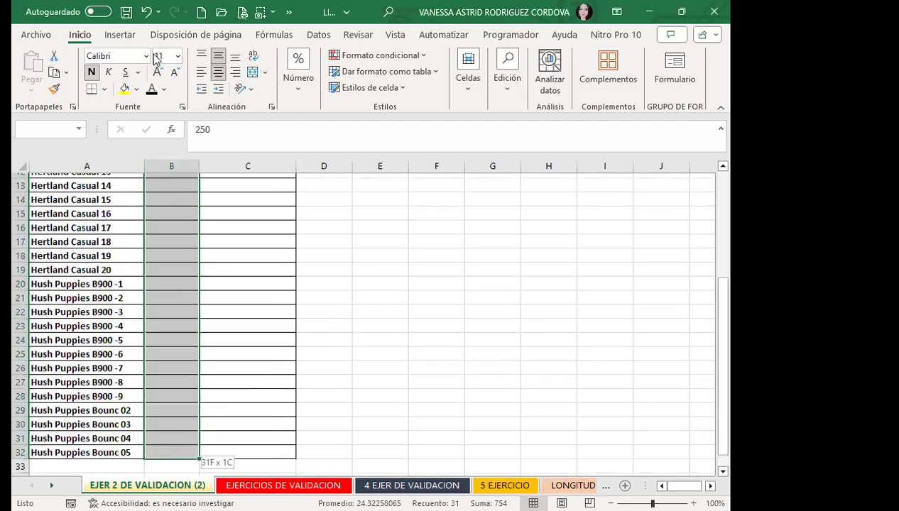
scroll(235, 200, up, 4)
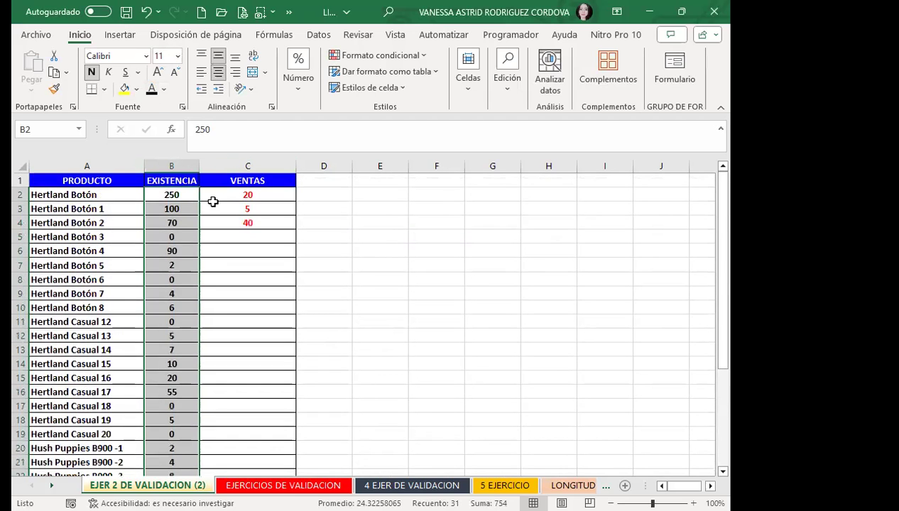
click(231, 236)
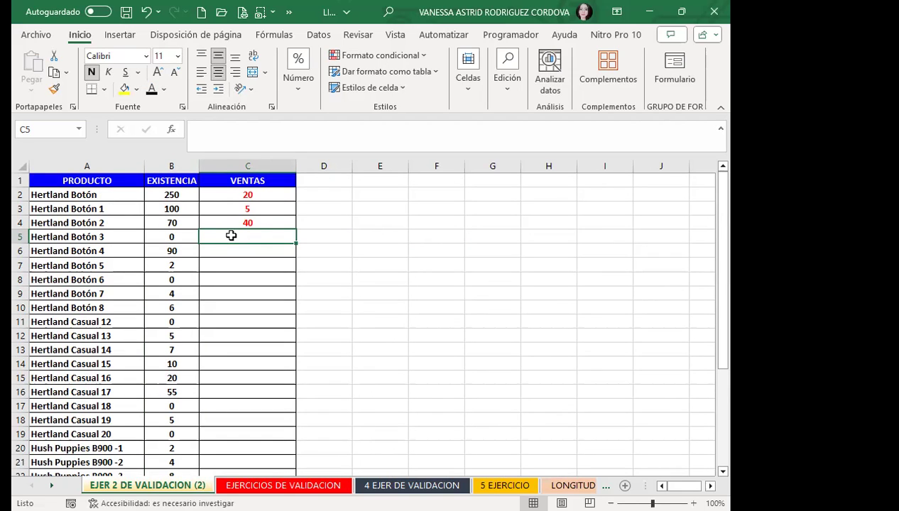
text(12)
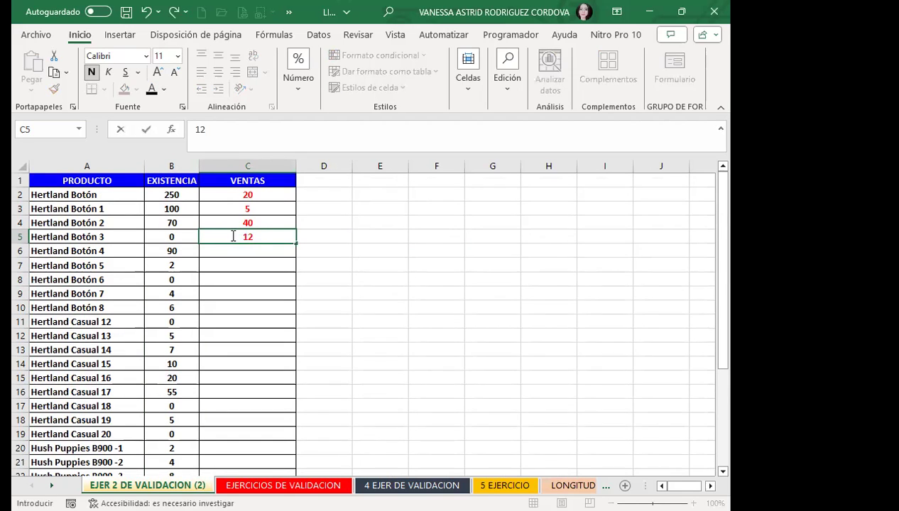
key(Return)
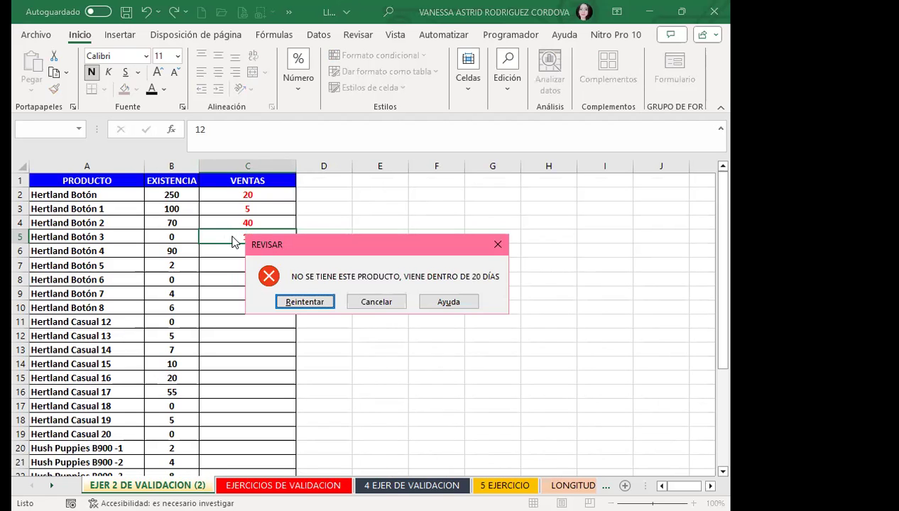
key(Return)
text(0)
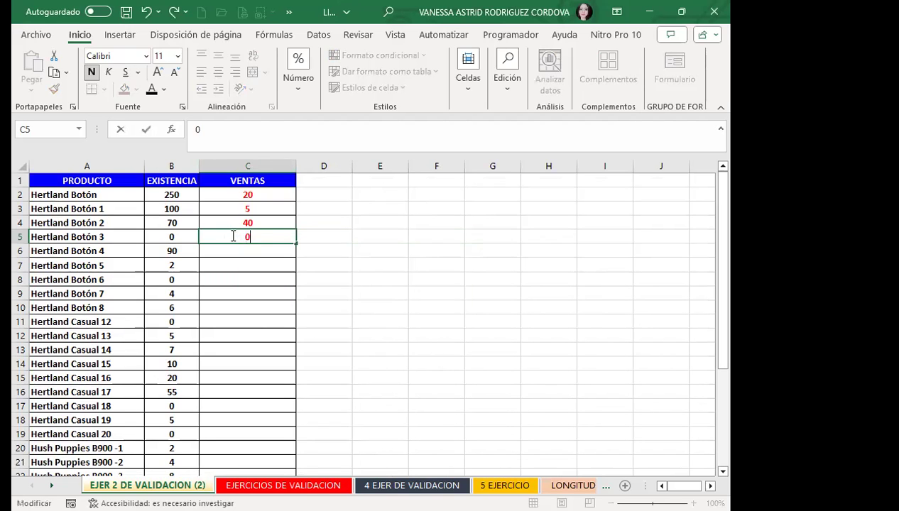
key(Return)
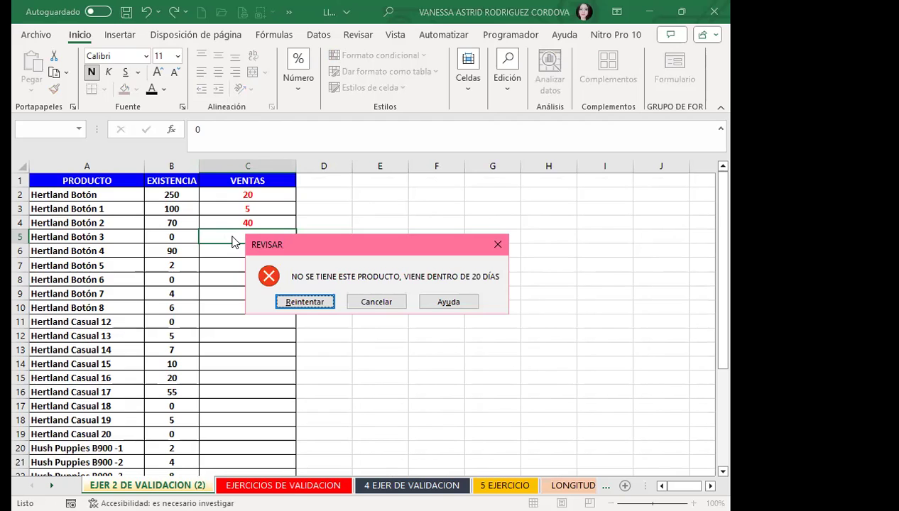
key(Return)
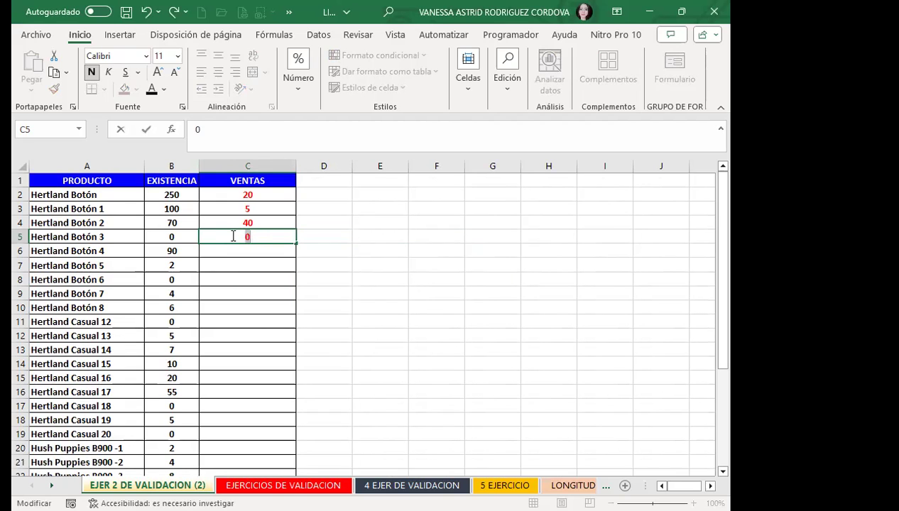
key(Return)
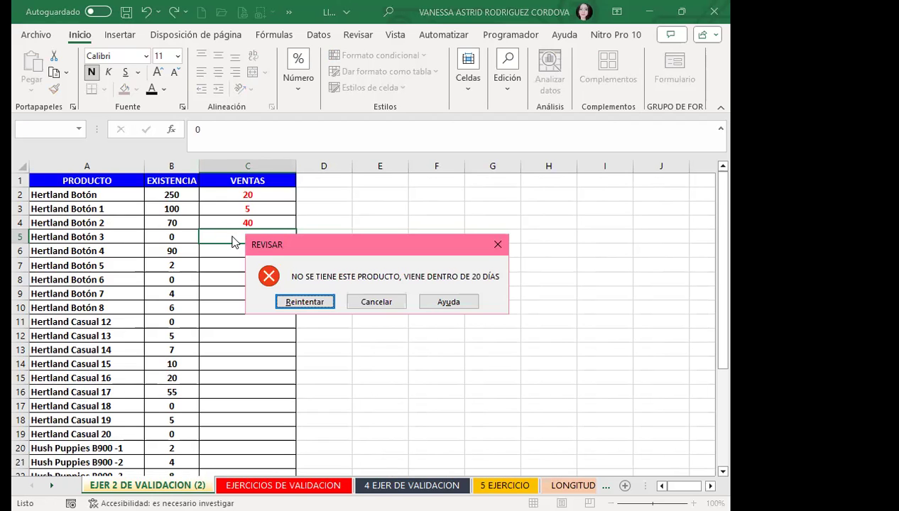
click(498, 244)
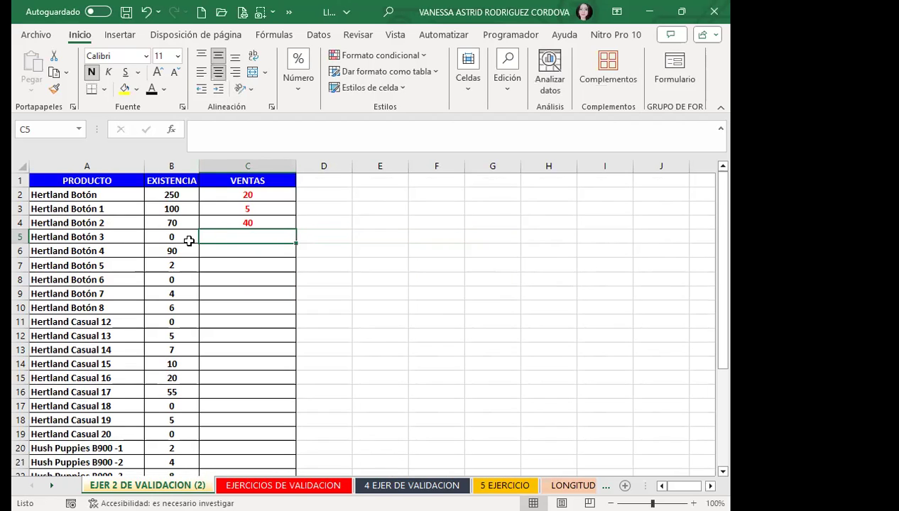
Set Hertland Botón 3's stock to 1, enter sales of 8, then raise stock to 10.
click(188, 242)
text(1)
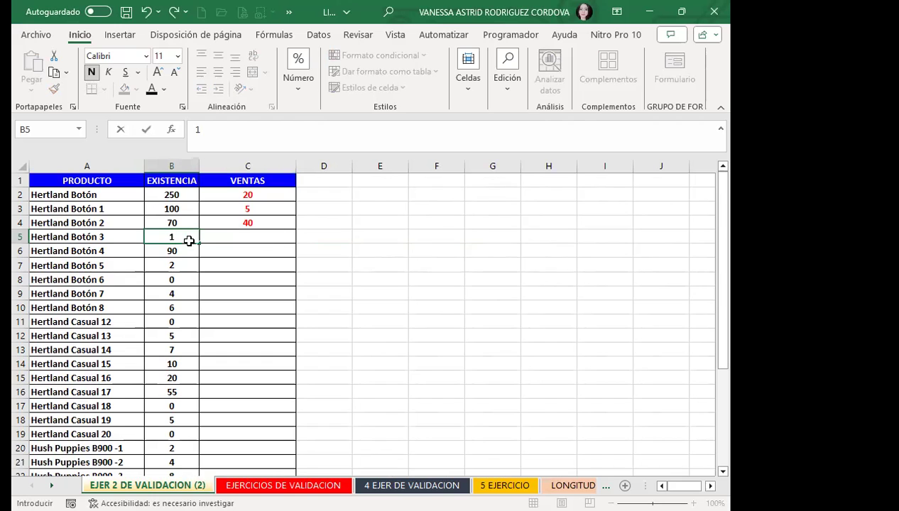
key(Tab)
text(8)
key(Return)
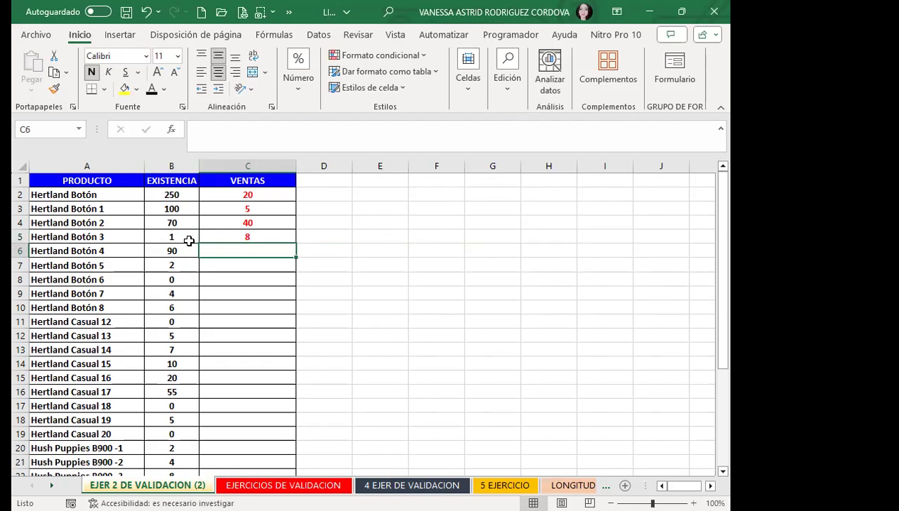
click(182, 237)
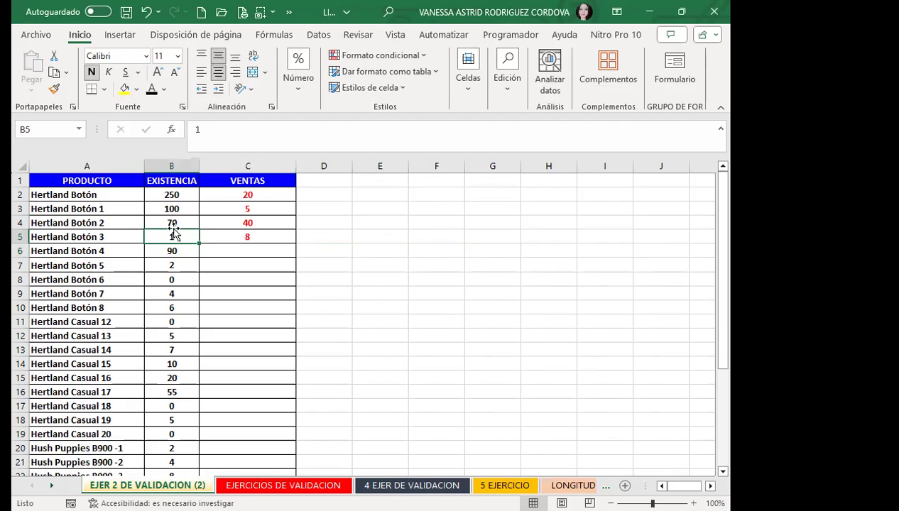
text(10)
key(Return)
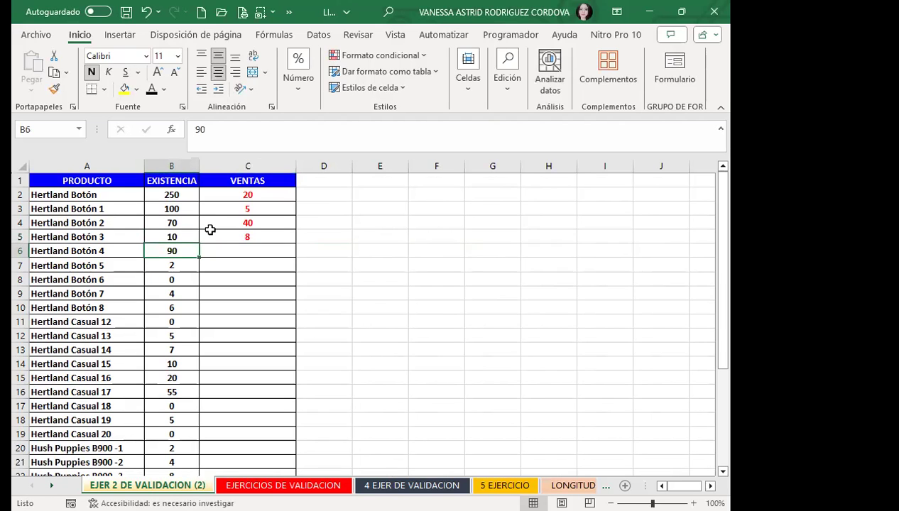
click(214, 236)
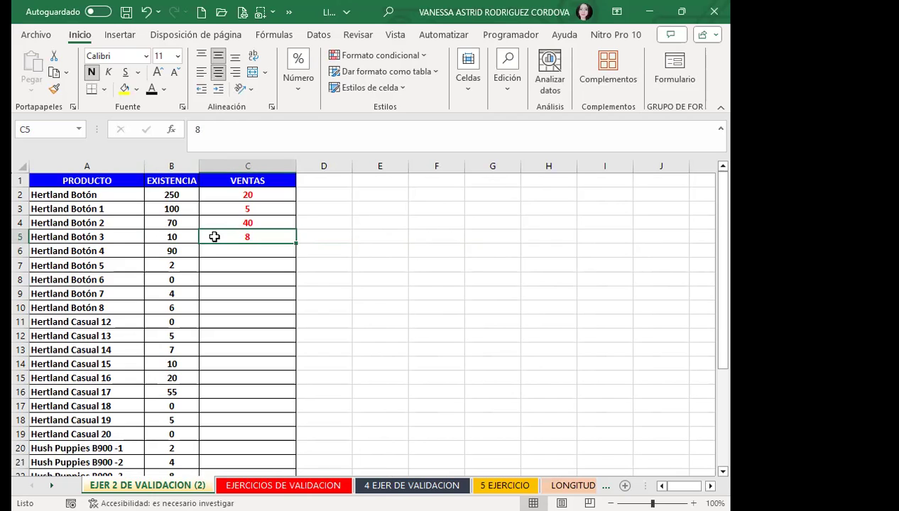
drag(234, 196, 241, 364)
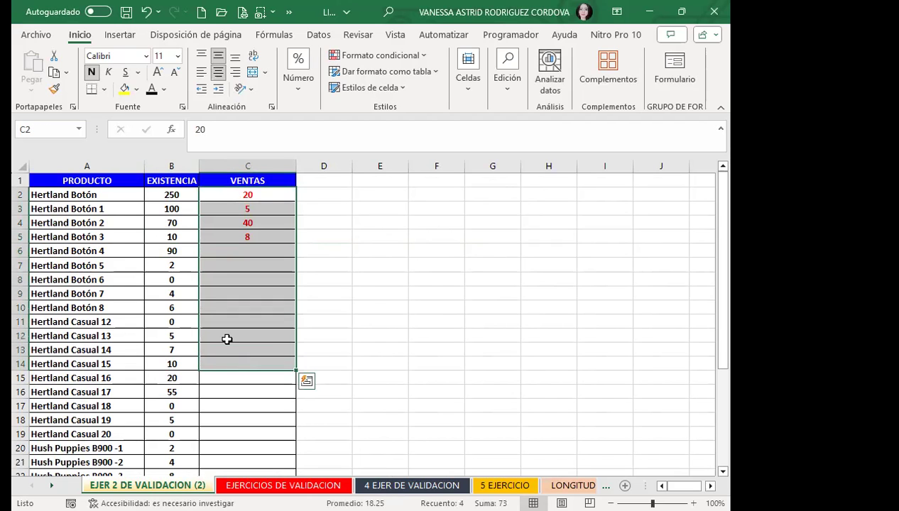
Test a sale of 1 for zero-stock Hush Puppies Bounc 04 and close the REVISAR alert.
click(230, 277)
scroll(205, 344, down, 7)
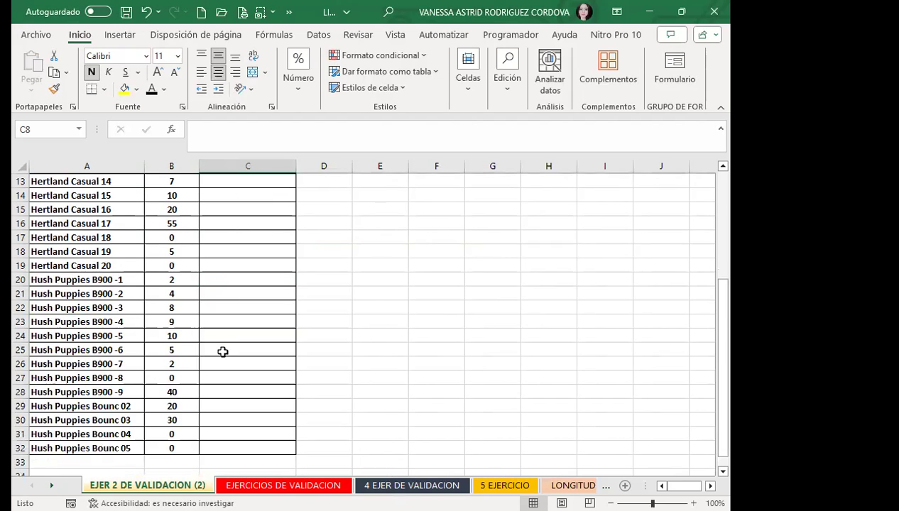
click(229, 310)
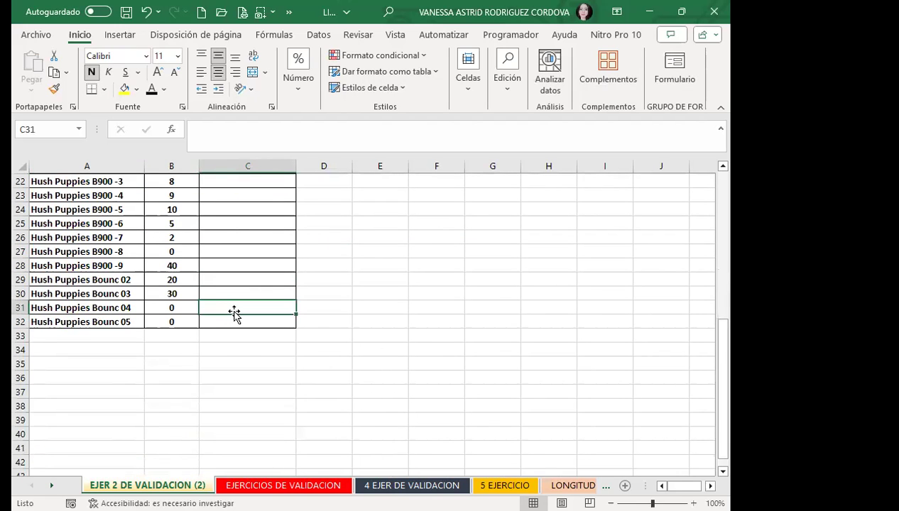
text(1)
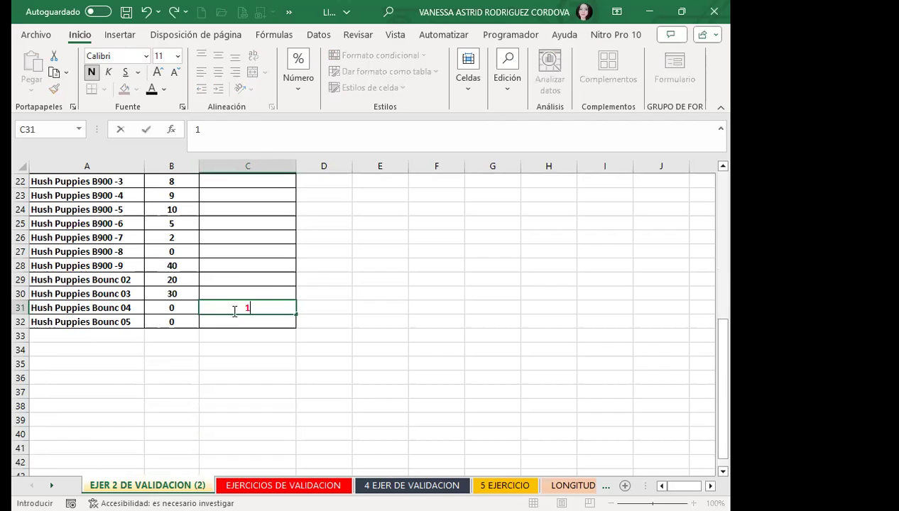
key(Return)
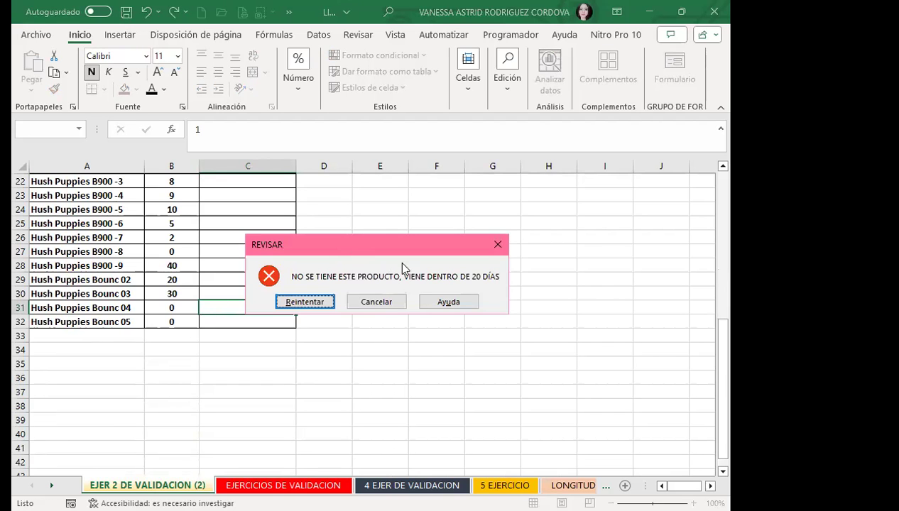
click(492, 244)
Select cells C26 and C29:D29, then go to the EJERCICIOS DE VALIDACION sheet.
click(240, 236)
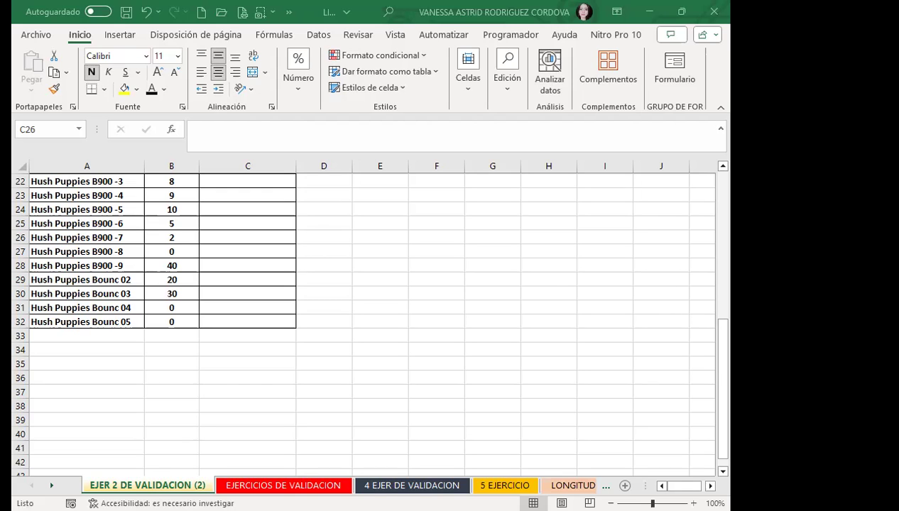
drag(247, 279, 323, 279)
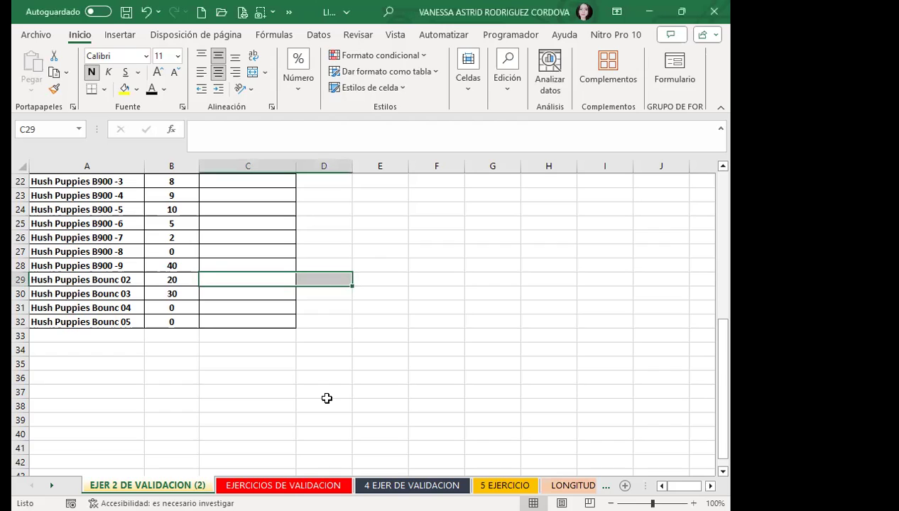
click(287, 485)
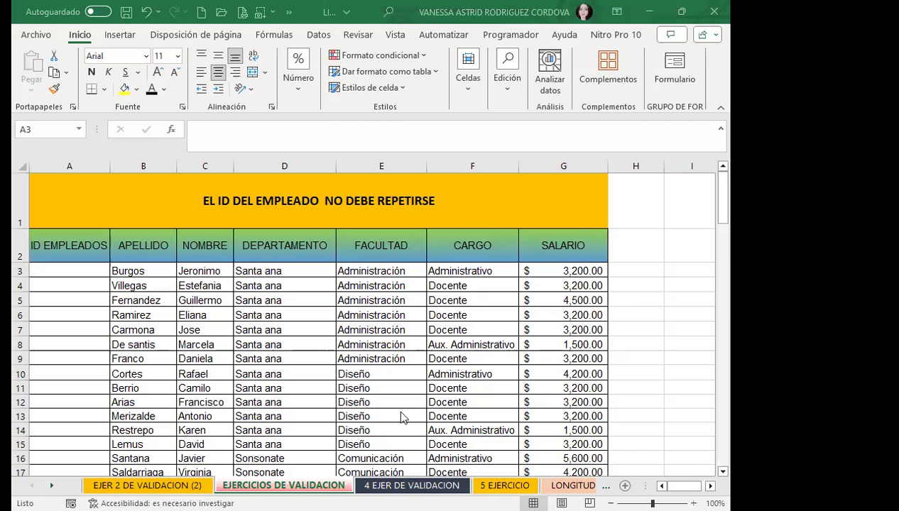
click(155, 251)
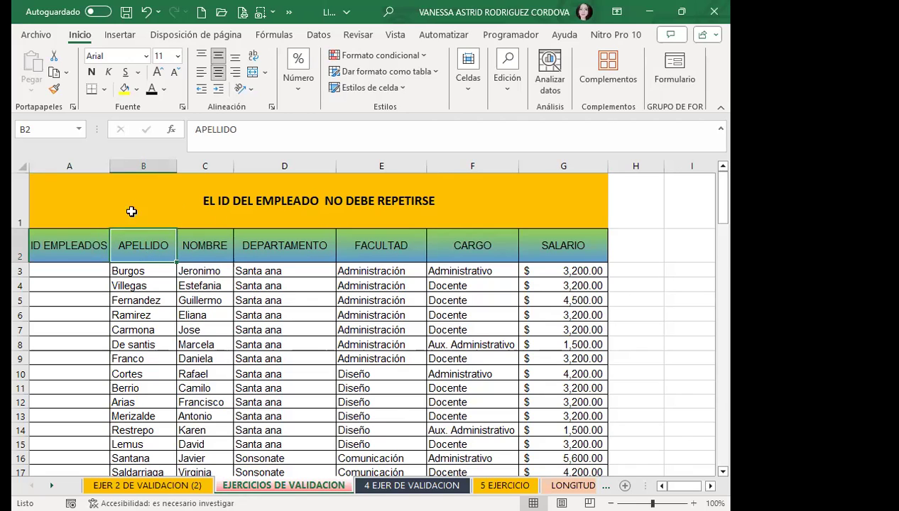
click(210, 244)
click(278, 238)
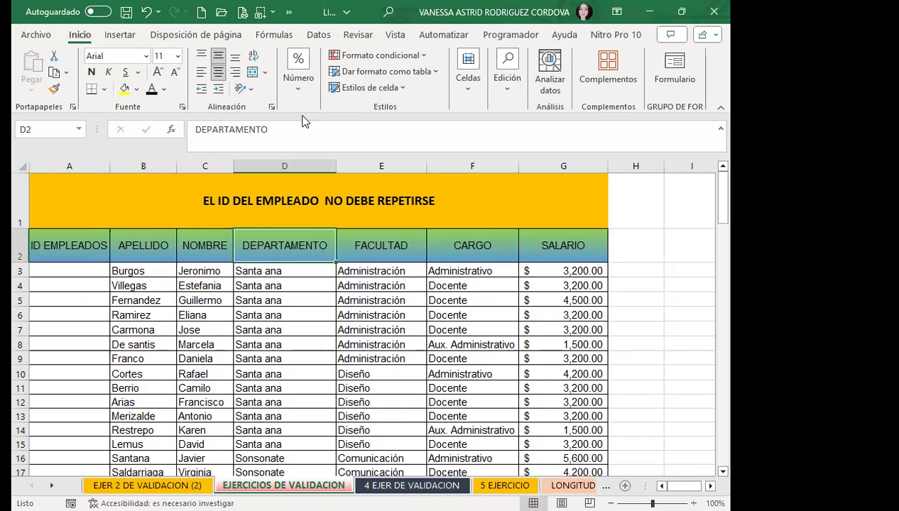
click(362, 259)
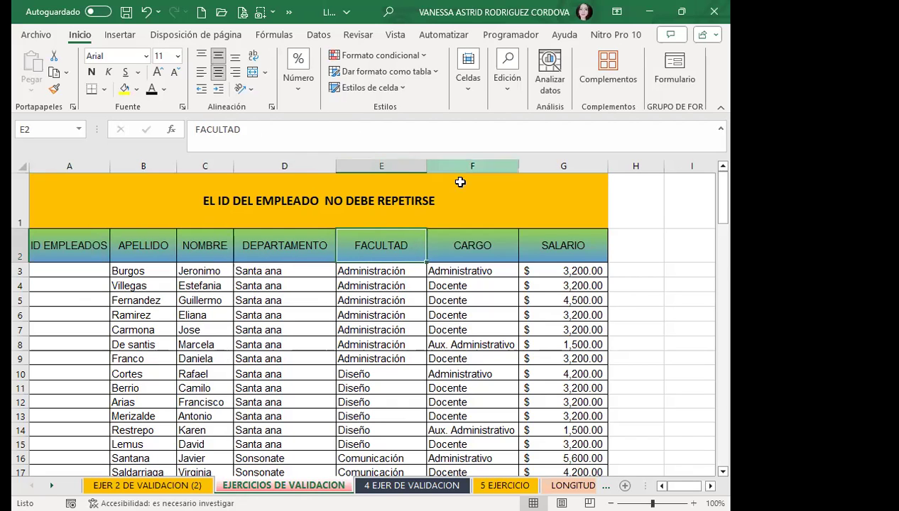
click(451, 255)
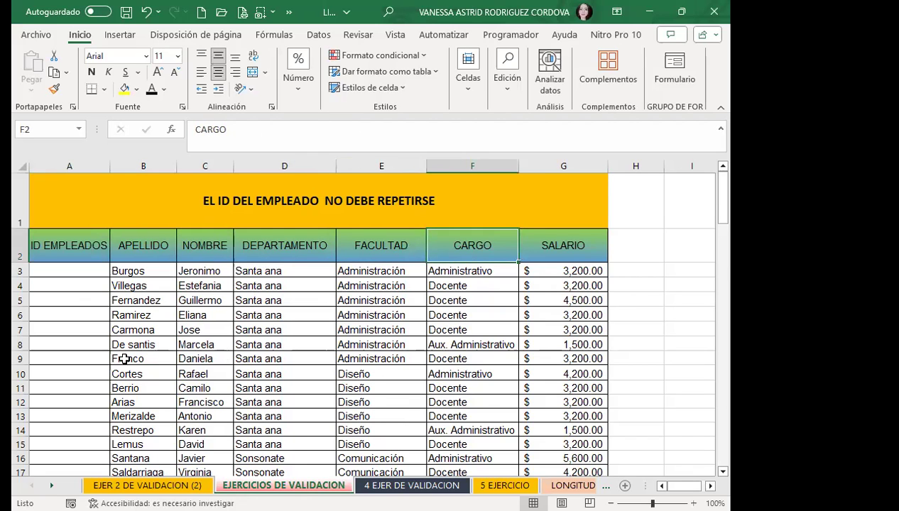
scroll(173, 364, down, 20)
scroll(173, 364, down, 6)
scroll(173, 364, up, 20)
scroll(173, 364, up, 7)
click(163, 270)
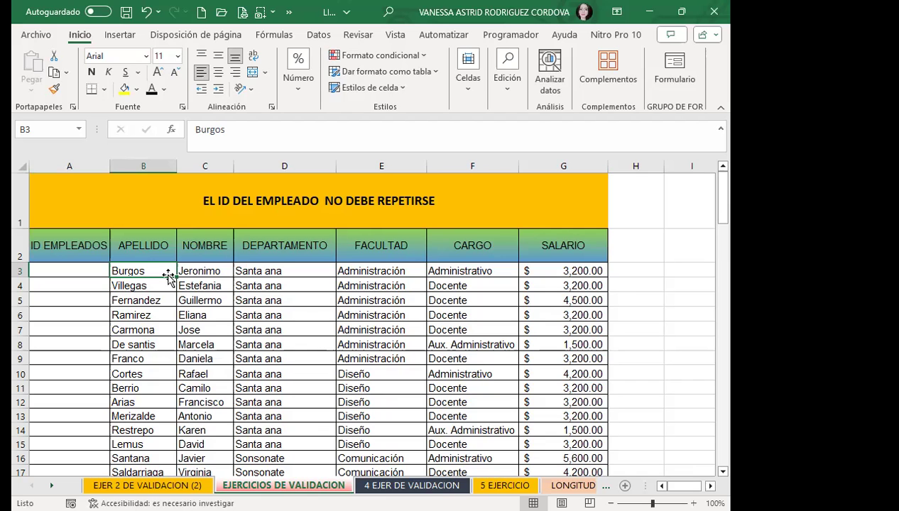
scroll(166, 393, down, 12)
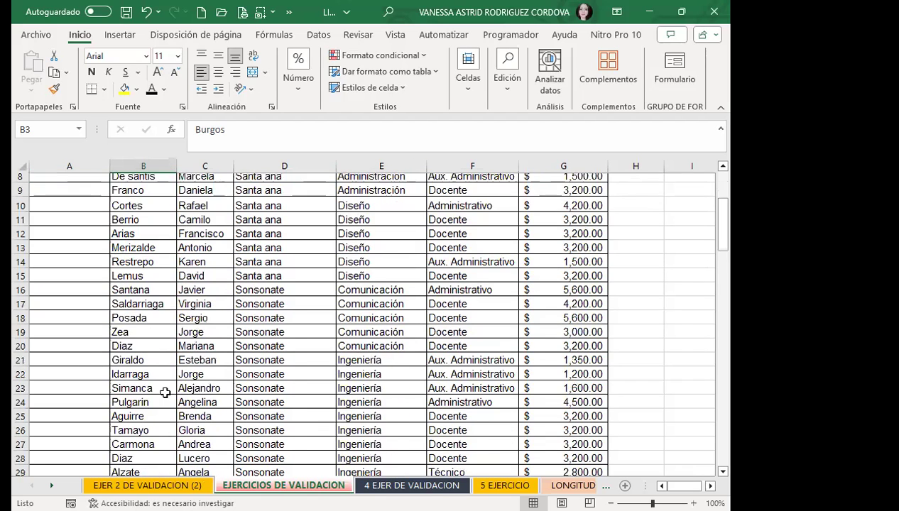
scroll(164, 393, down, 20)
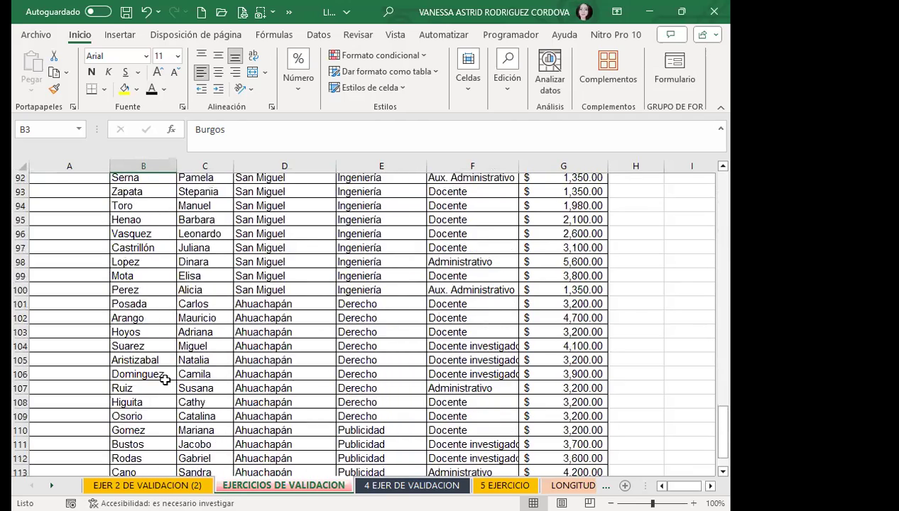
scroll(166, 372, up, 2)
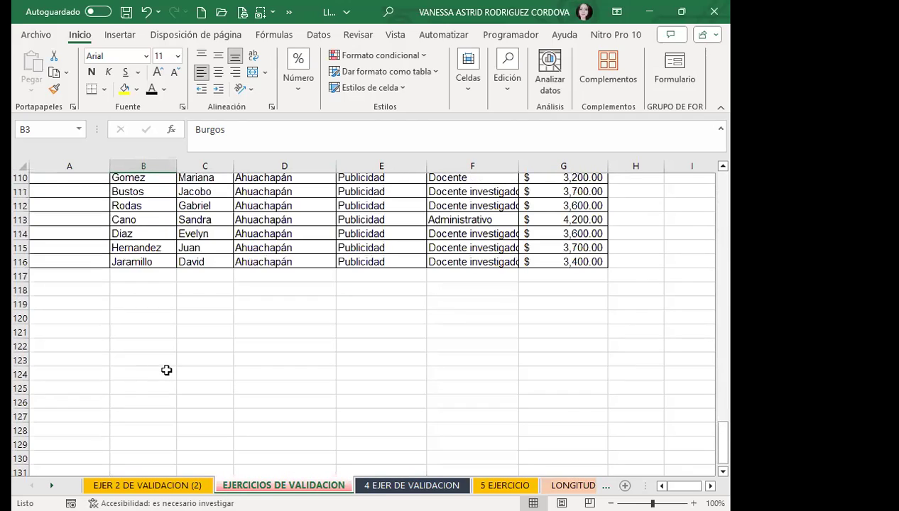
scroll(166, 369, up, 20)
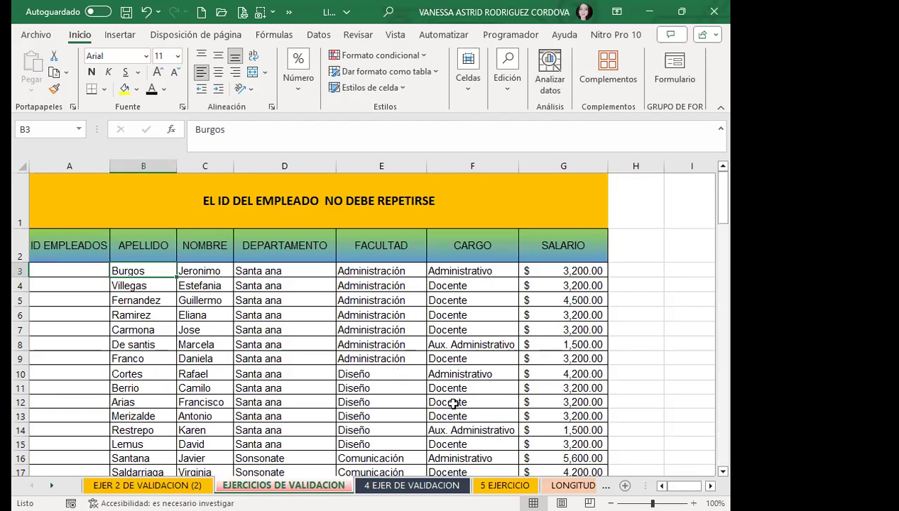
click(69, 272)
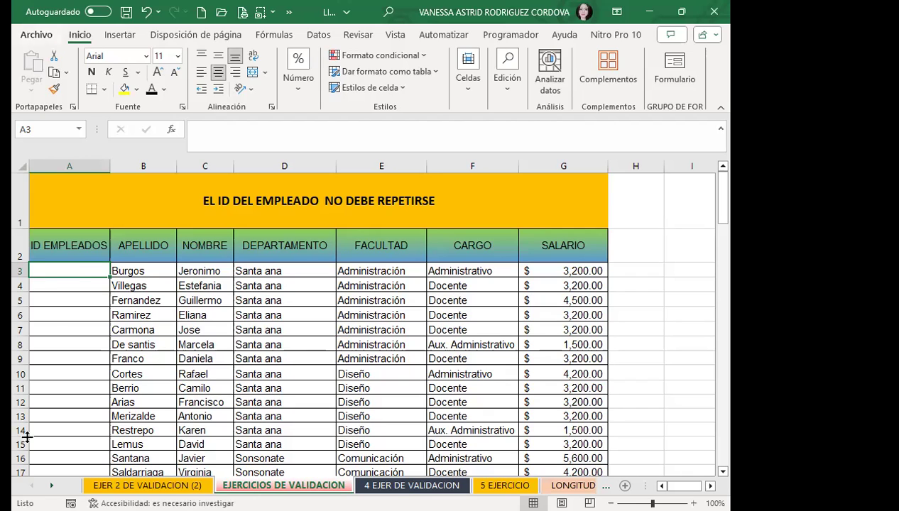
Select the empty ID EMPLEADOS cells from A3 down column A and open Validación de datos.
click(60, 326)
click(80, 275)
drag(80, 275, 81, 431)
scroll(85, 201, up, 18)
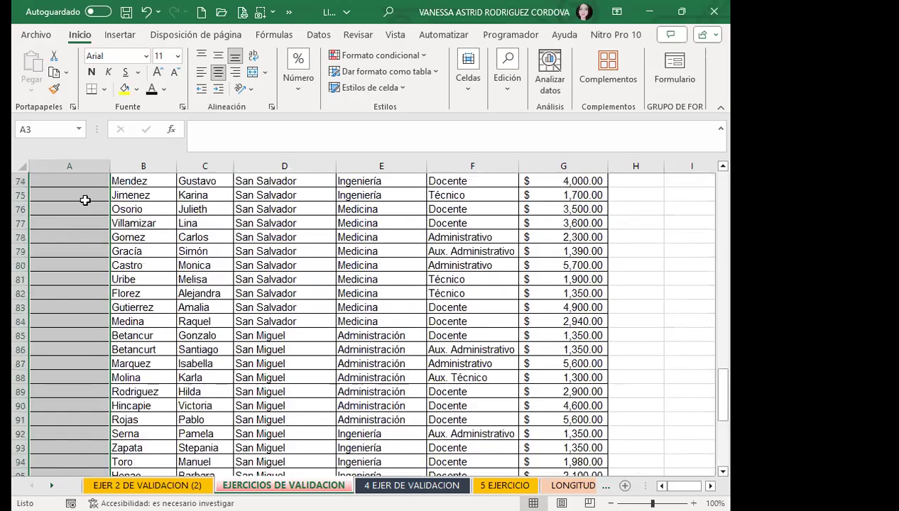
scroll(64, 216, up, 14)
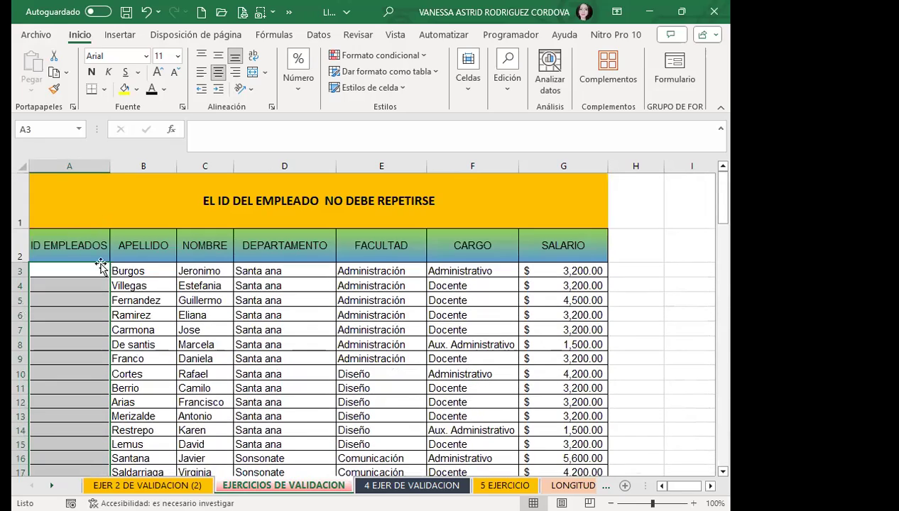
click(358, 35)
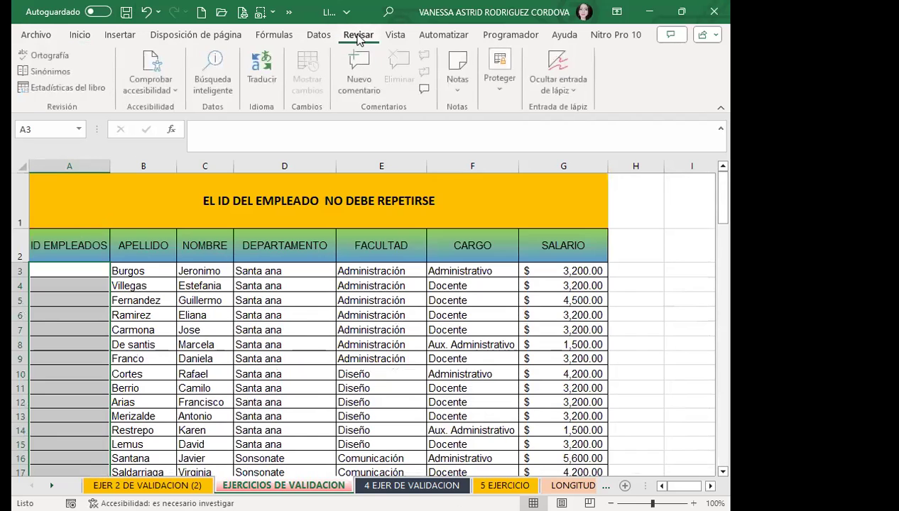
click(318, 34)
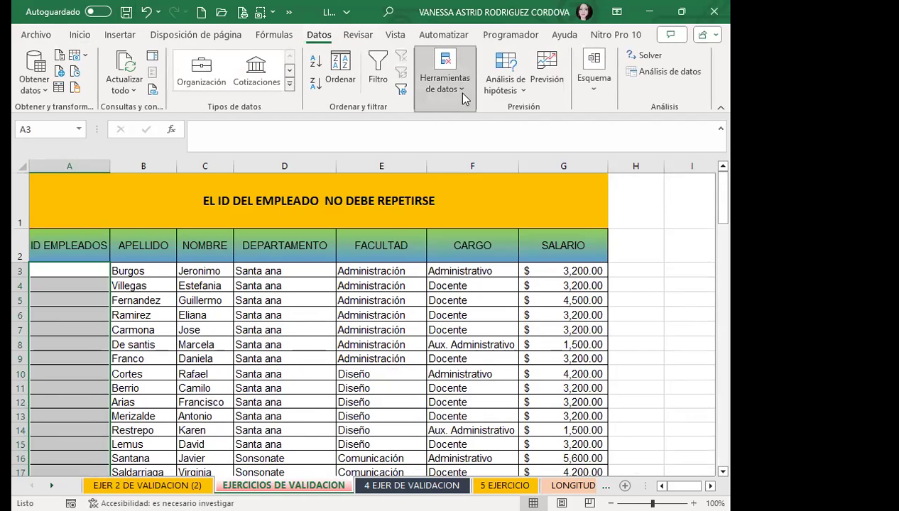
click(463, 93)
click(550, 129)
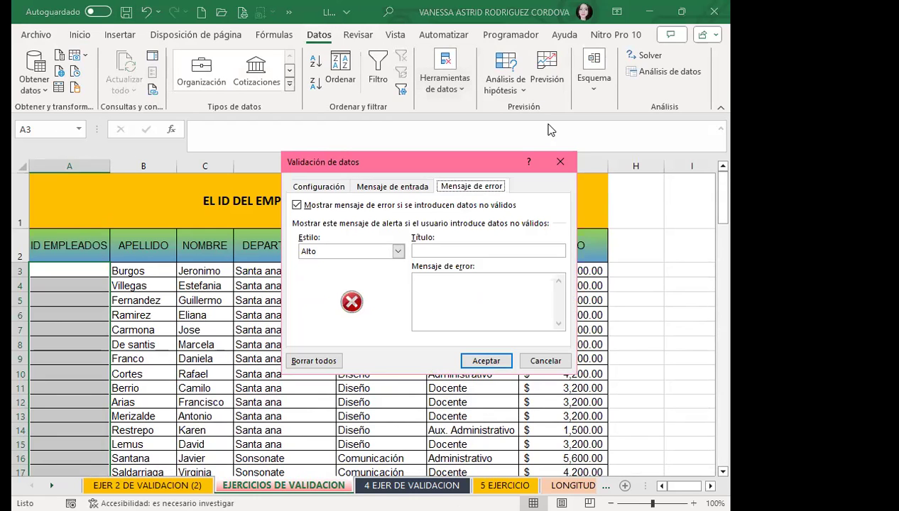
Set Permitir to Personalizada on the Configuración tab.
click(321, 190)
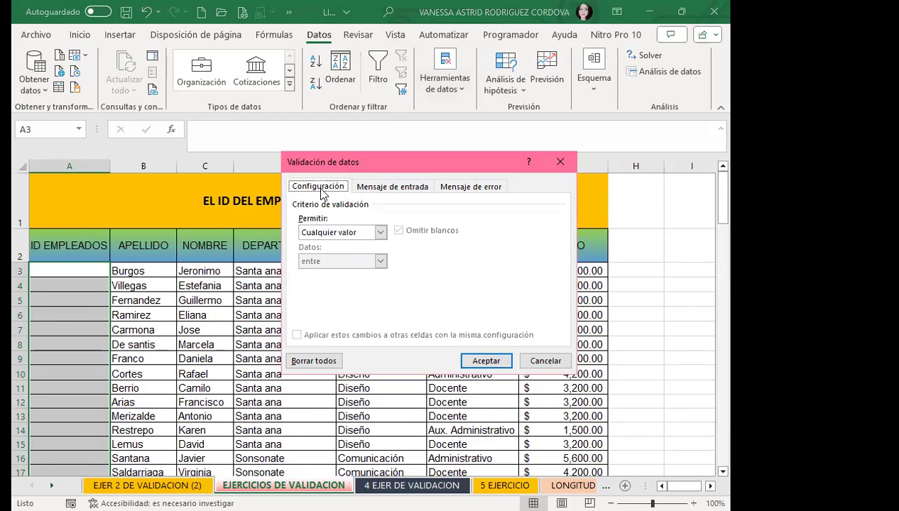
click(380, 233)
click(321, 310)
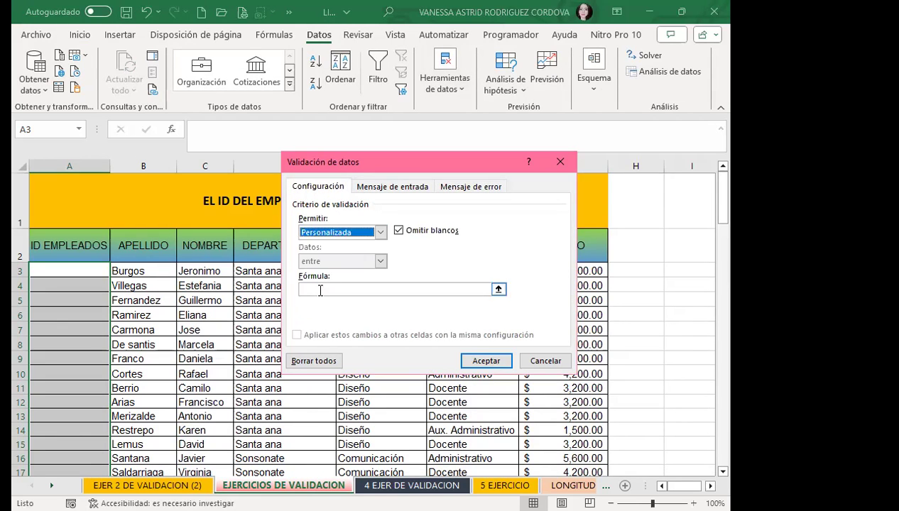
Enter the formula =CONTAR.SI($A$3:$A$116;A3)=1 so IDs cannot repeat.
click(320, 289)
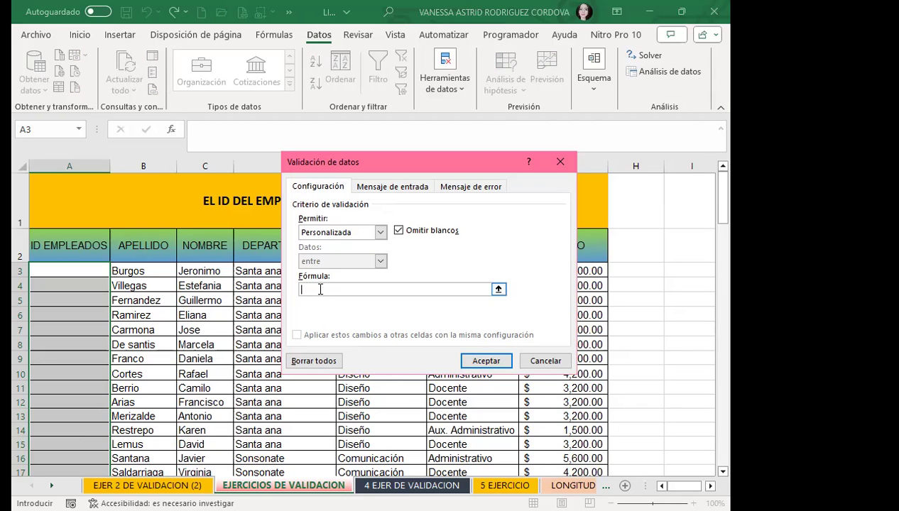
text(=CONTAR.SI()
key(BackSpace)
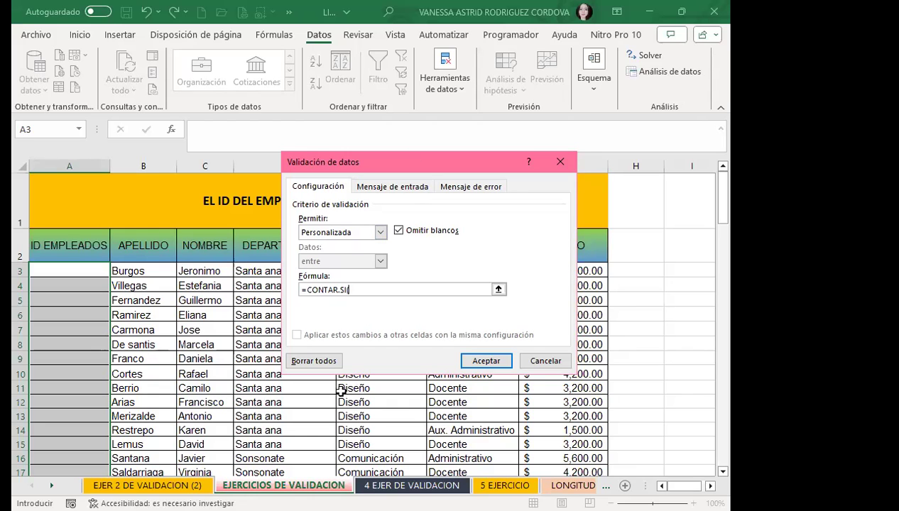
text(()
click(64, 268)
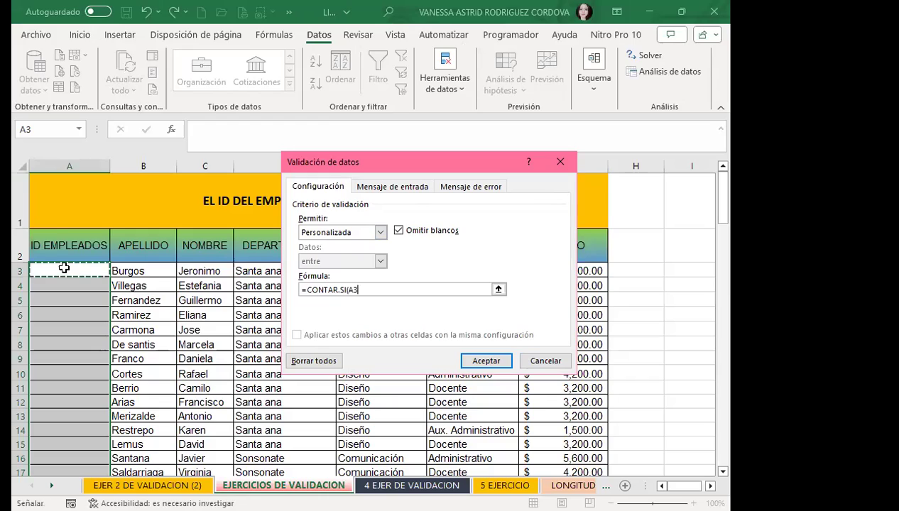
drag(64, 268, 71, 419)
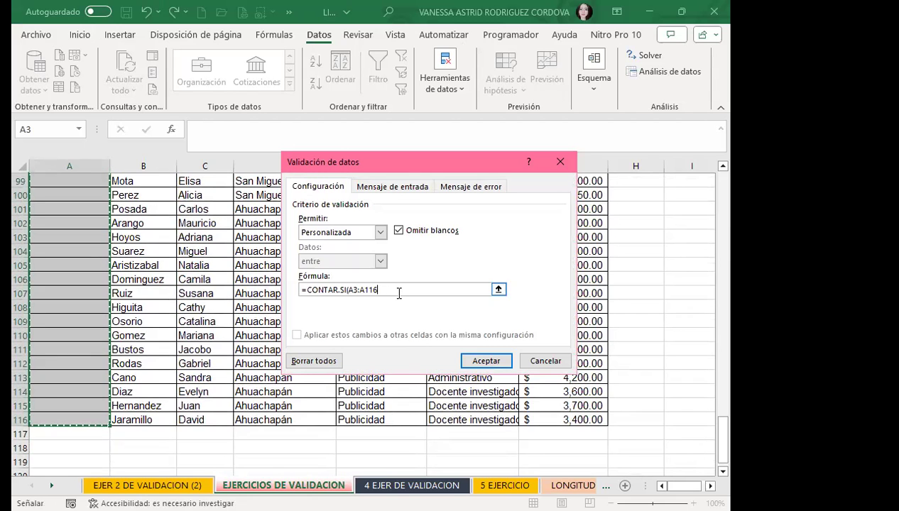
key(F4)
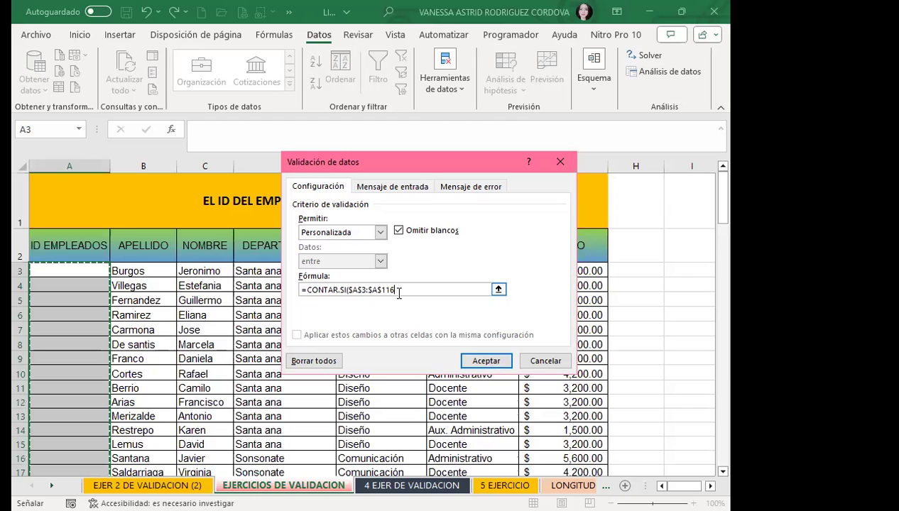
text(;)
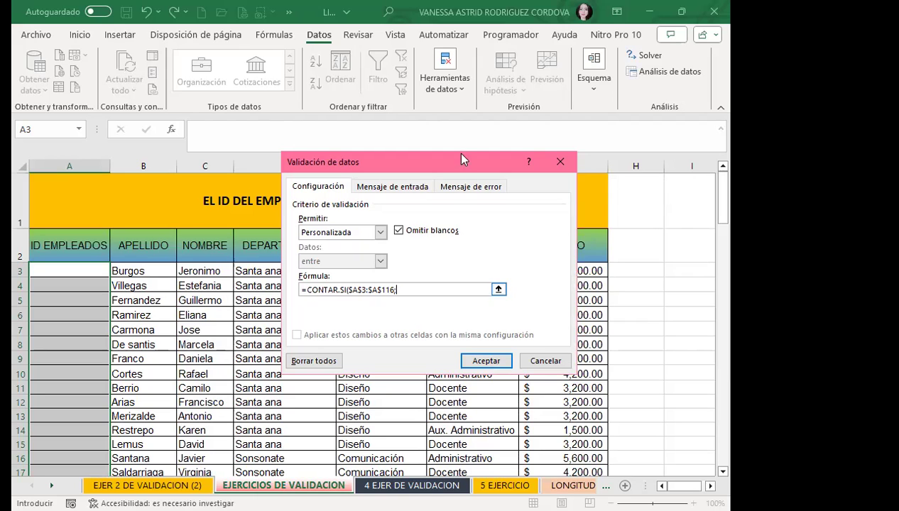
click(78, 272)
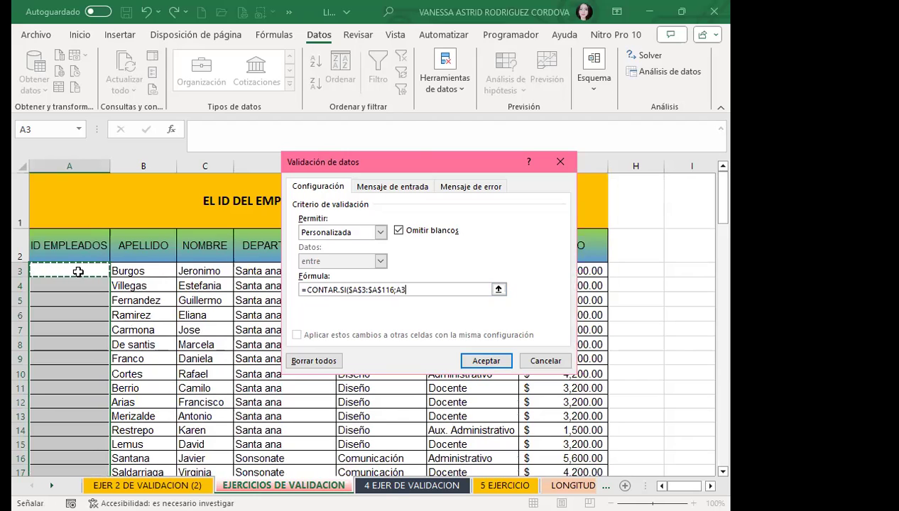
text())
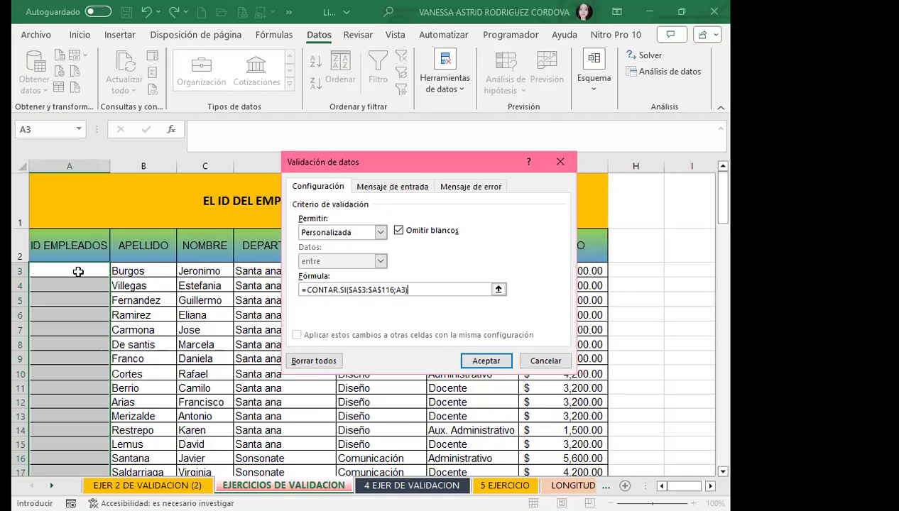
text(=1)
Confirm the no-duplicate validation rule and enter BJ-001 in A3.
click(473, 359)
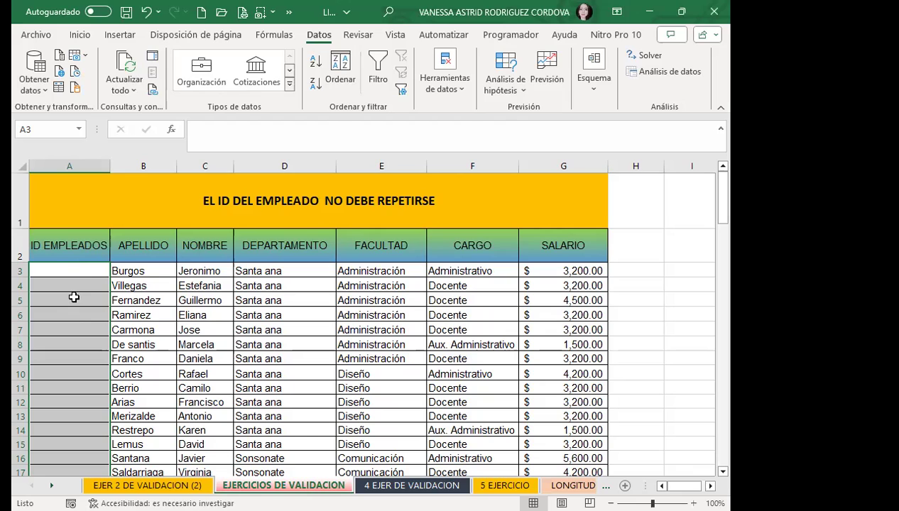
click(65, 269)
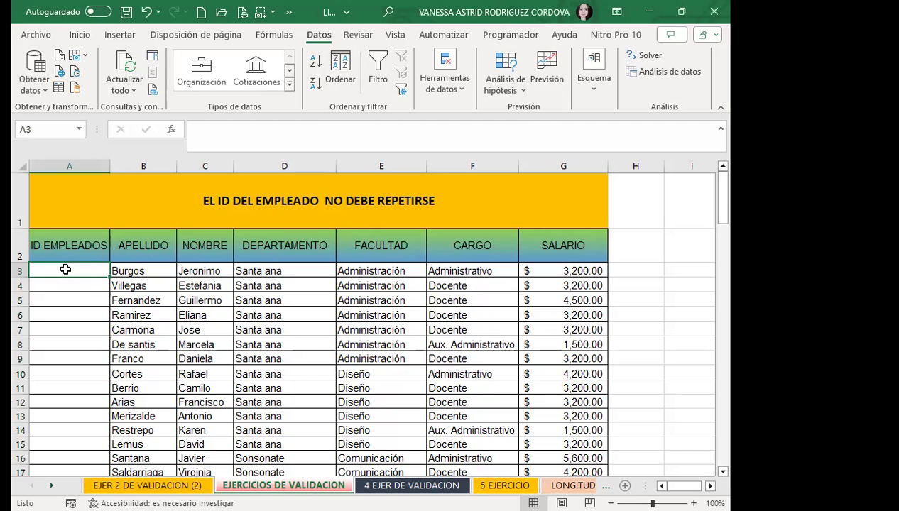
text(BJ)
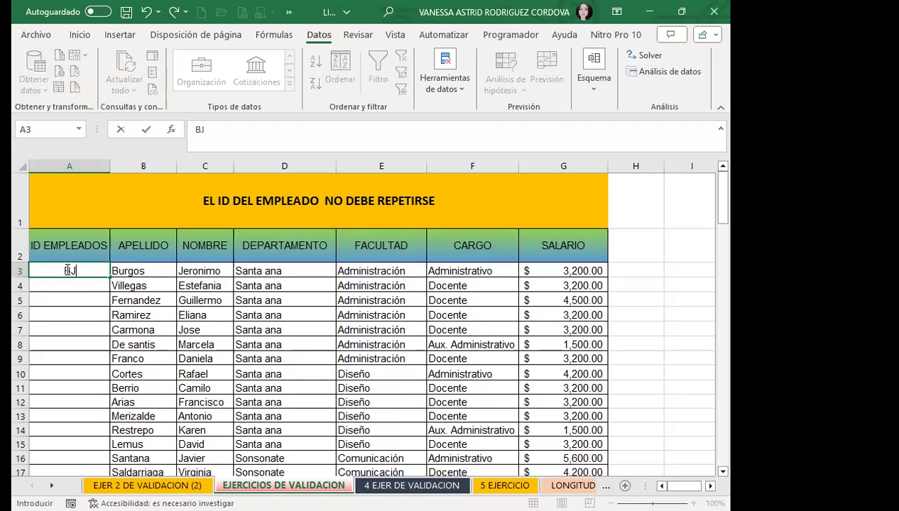
text(-)
text(001)
key(Return)
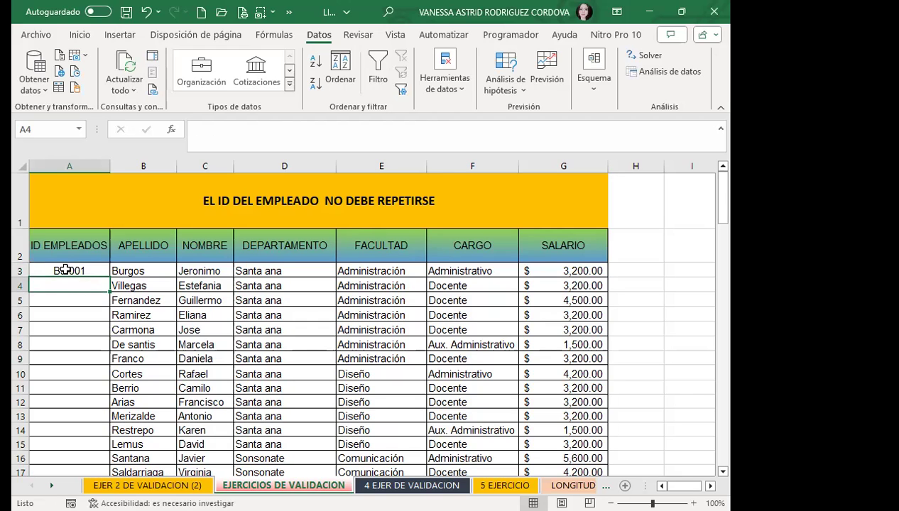
Enter VE-001 in A4 and FG-003 in A5.
text(VE)
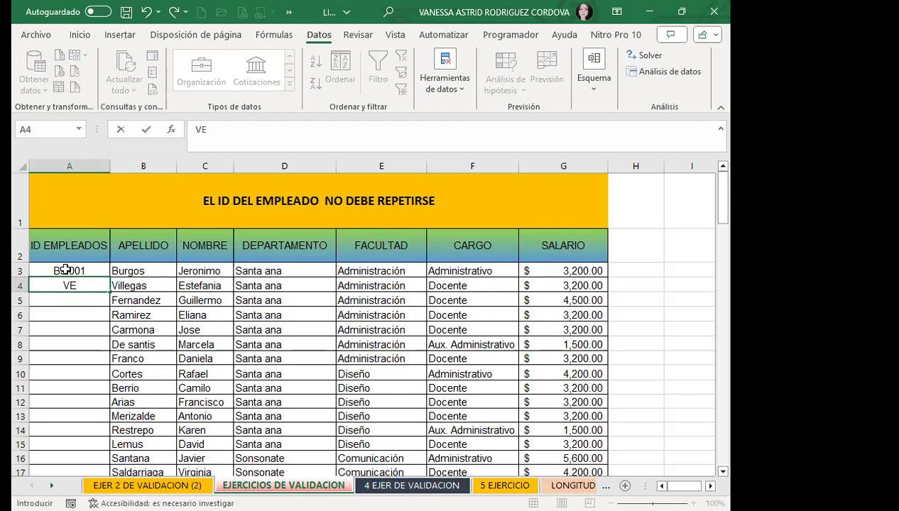
text(-)
text(001)
key(Return)
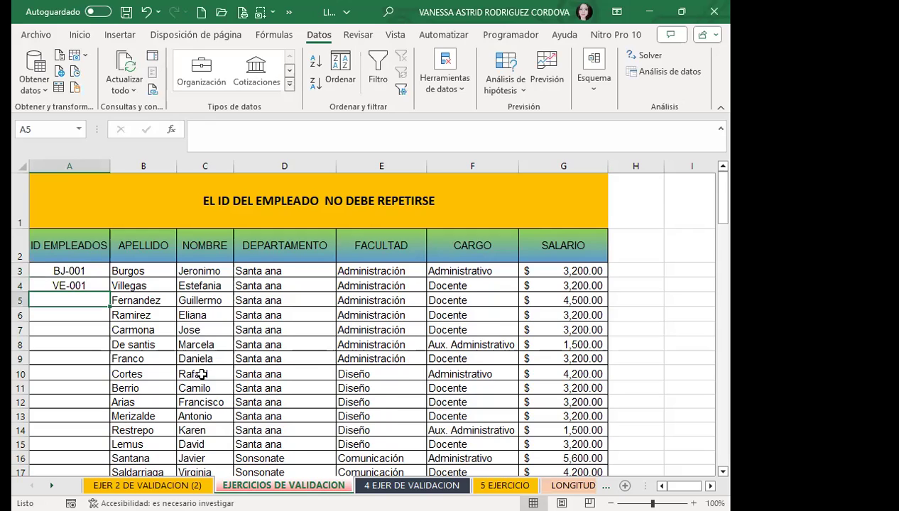
scroll(200, 369, down, 4)
scroll(284, 348, up, 4)
scroll(250, 387, down, 2)
scroll(252, 408, down, 2)
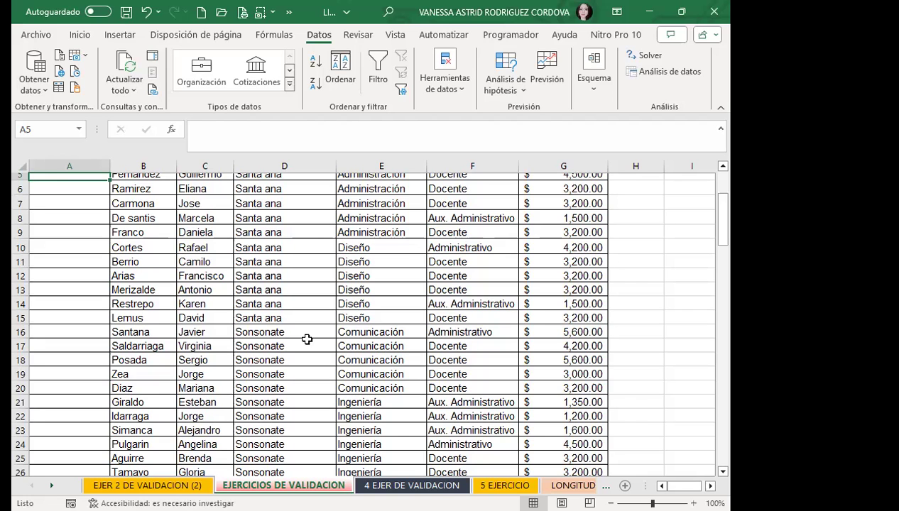
scroll(220, 350, up, 2)
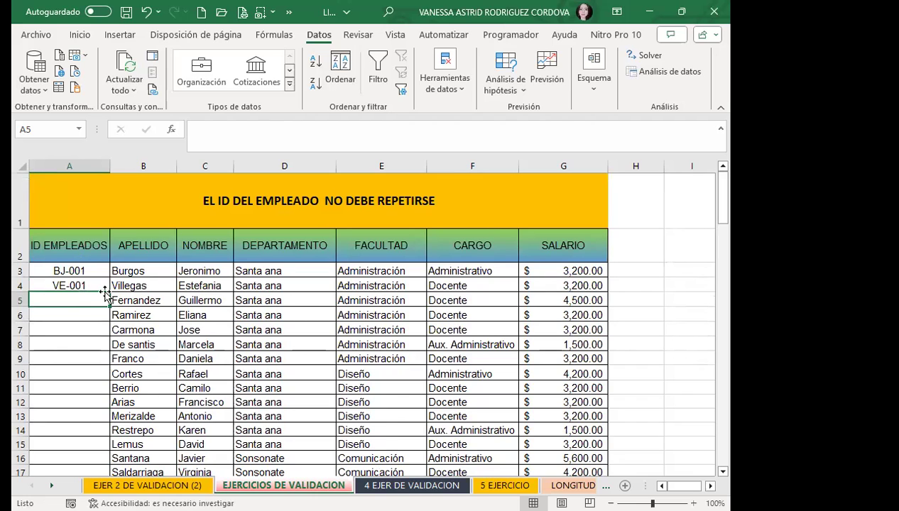
text(F)
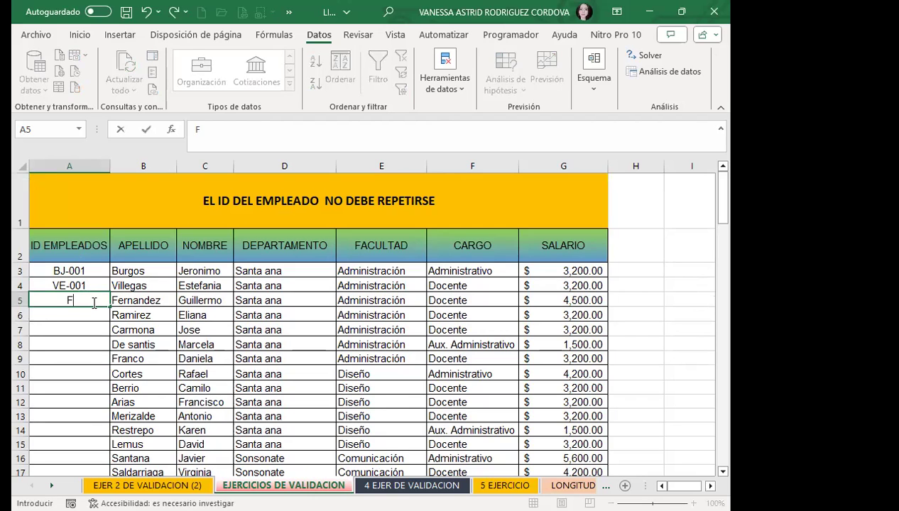
text(G-003)
key(Return)
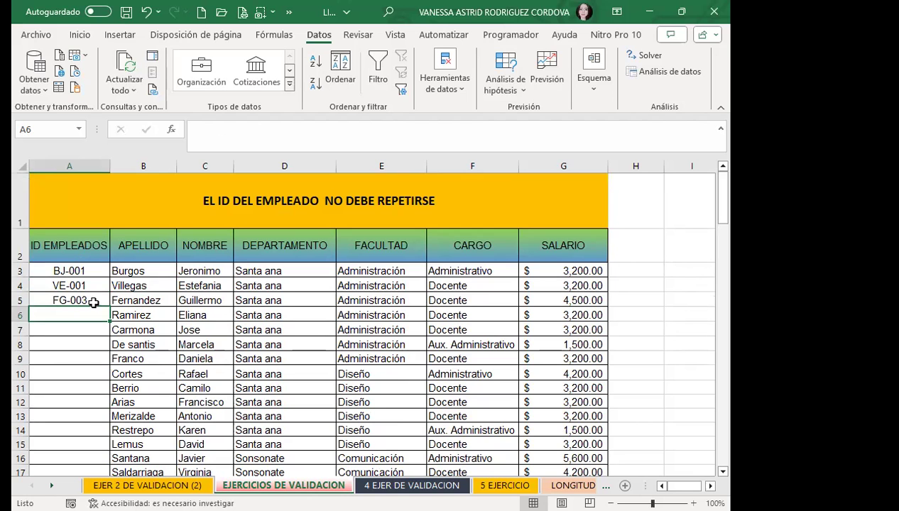
scroll(88, 391, down, 9)
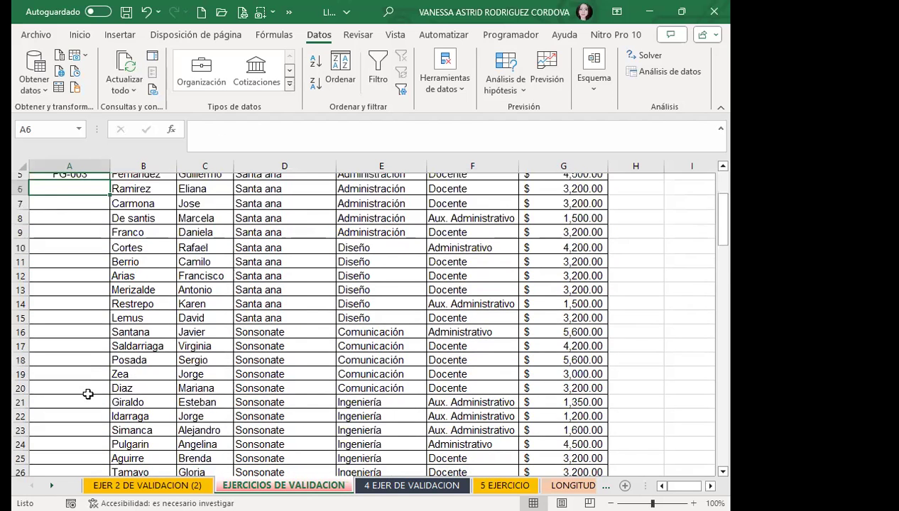
scroll(88, 366, down, 4)
click(76, 307)
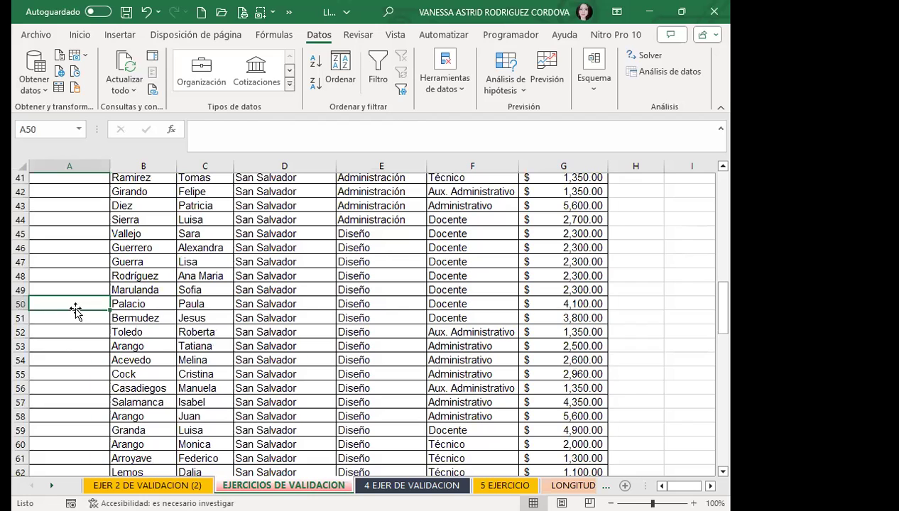
text(B)
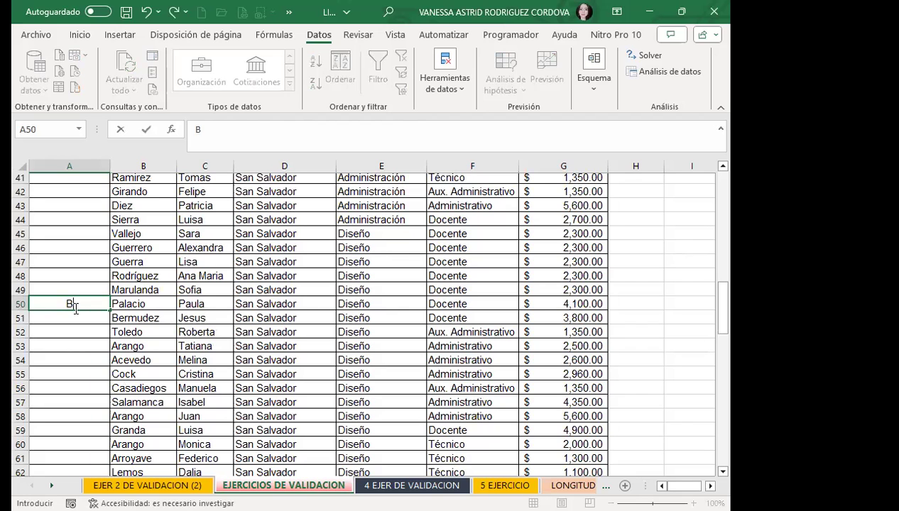
text(J-001)
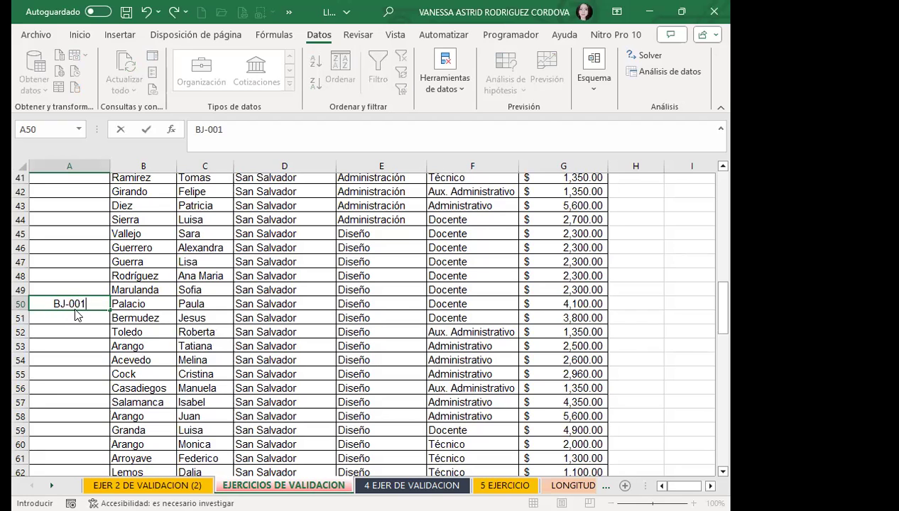
key(Return)
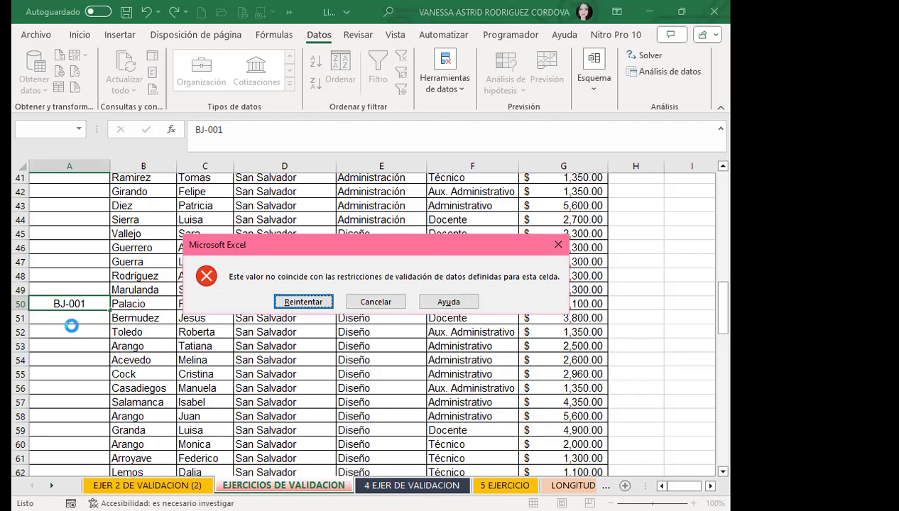
key(Return)
key(BackSpace)
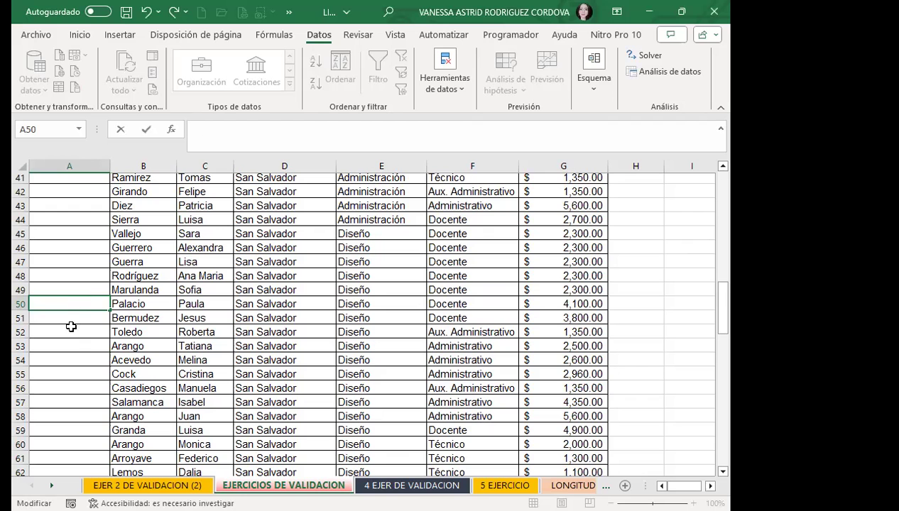
scroll(57, 274, up, 4)
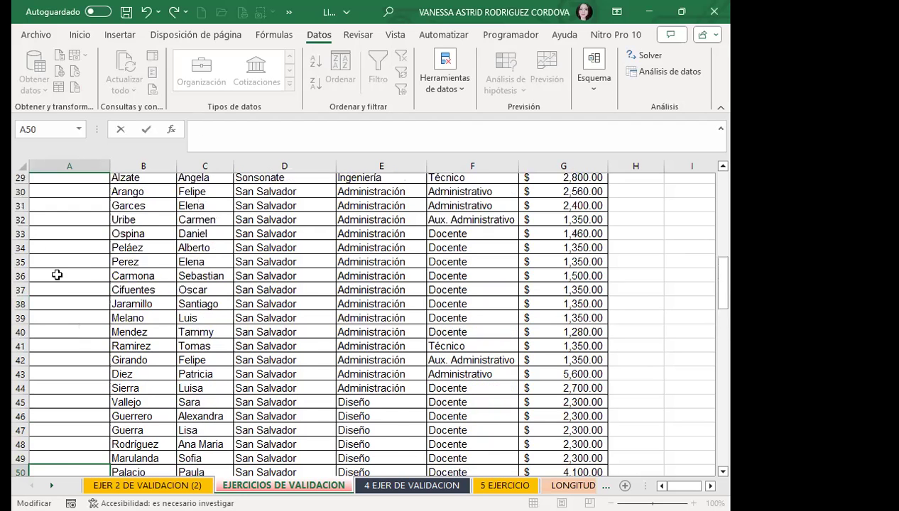
scroll(57, 275, up, 9)
click(65, 288)
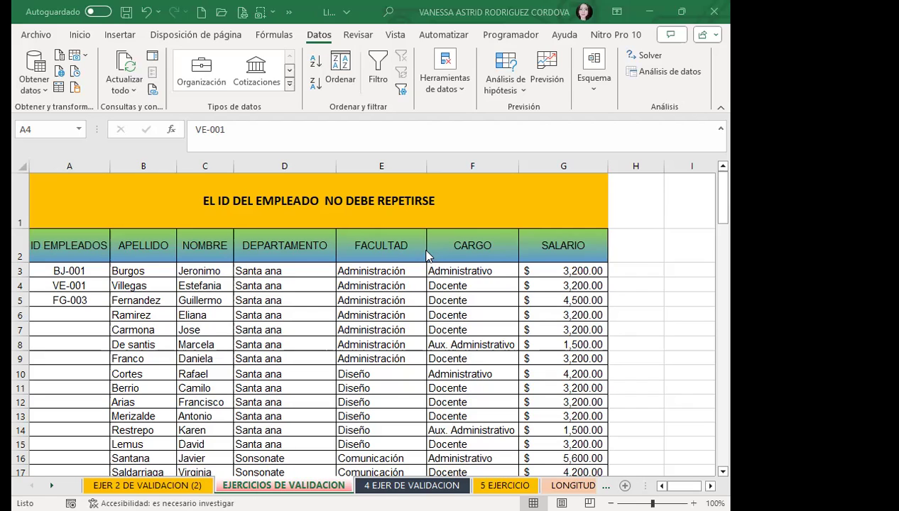
On the '4 EJER DE VALIDACION' sheet, enter VERDADERO in C15 and FALSO in D15.
click(412, 485)
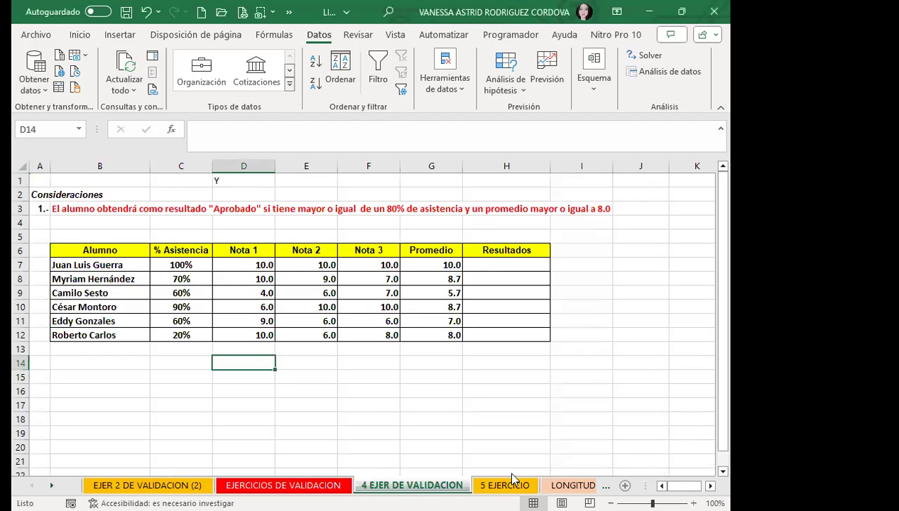
click(205, 376)
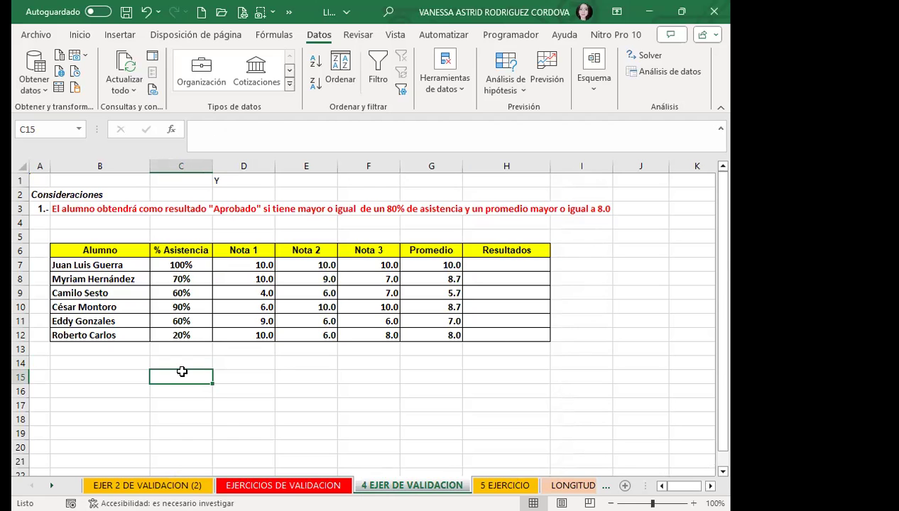
text(VERDADERO)
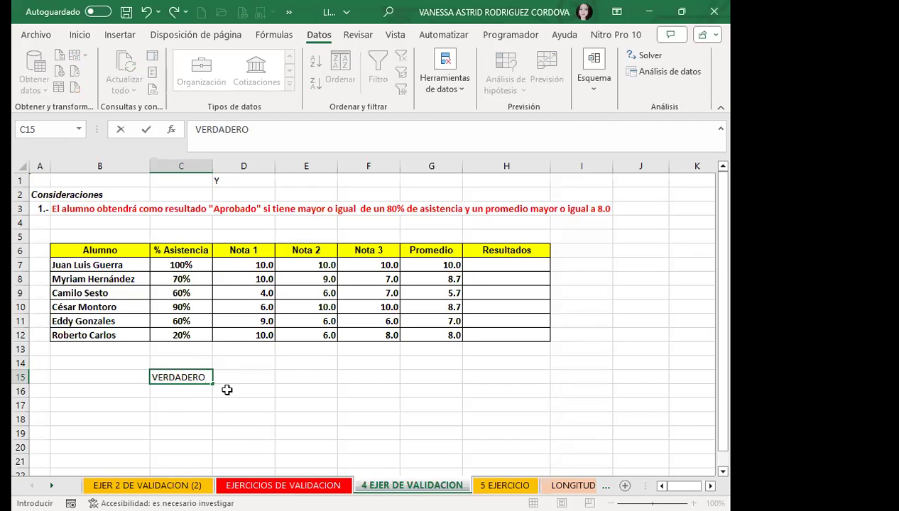
click(240, 374)
text(FAL)
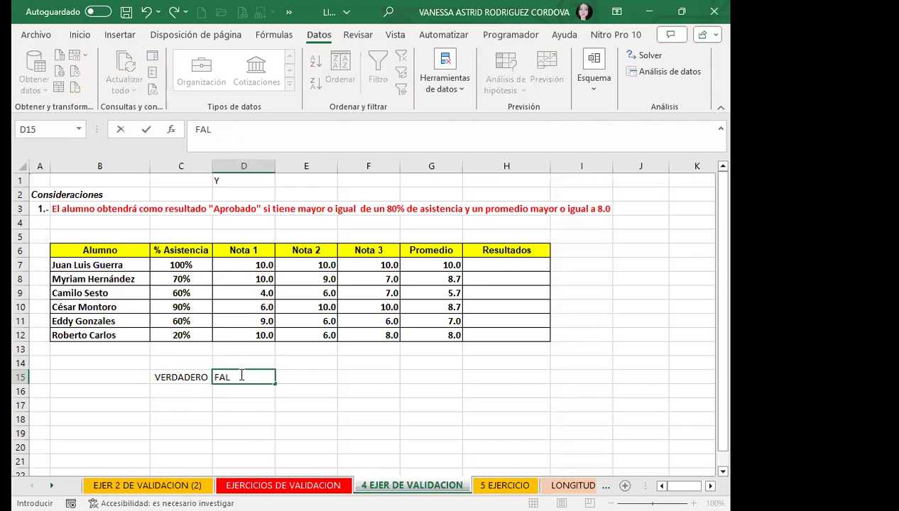
click(210, 415)
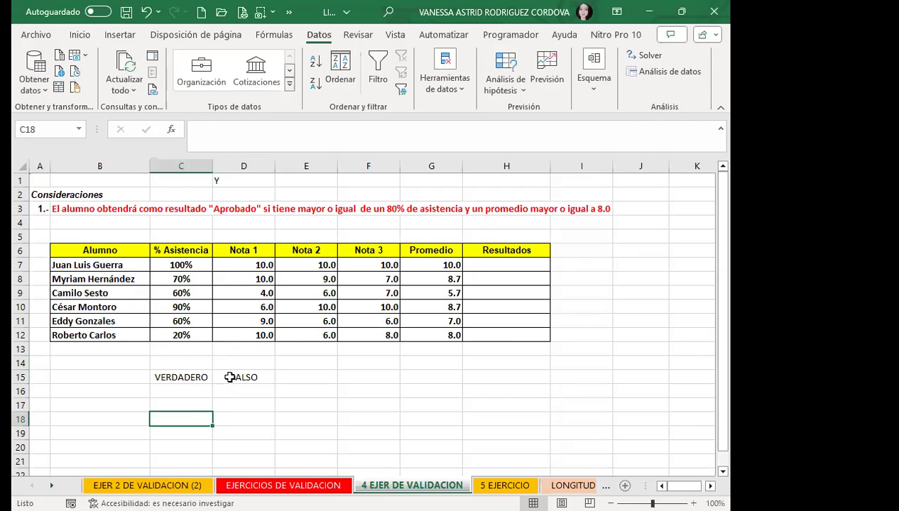
Copy FALSO into C16 and VERDADERO into D16, then shift the block down to C16:D17.
click(229, 377)
key(ctrl+c)
click(191, 397)
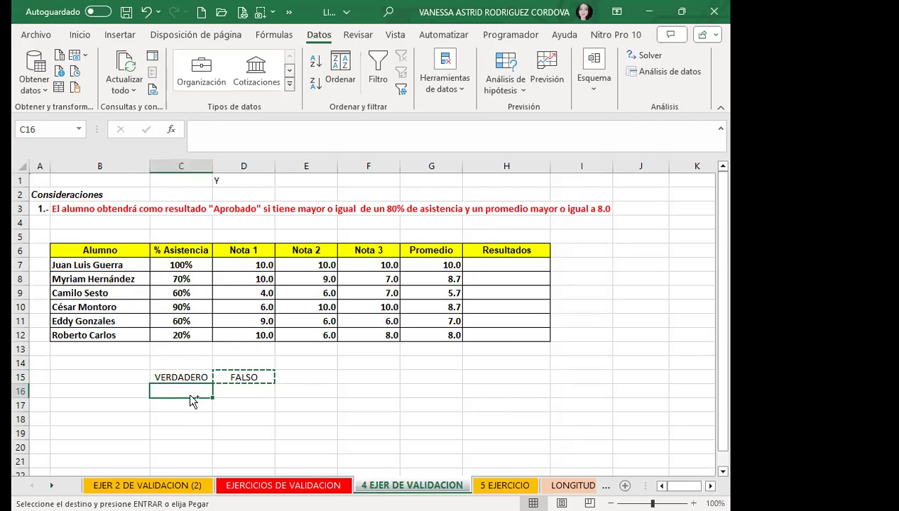
key(ctrl+v)
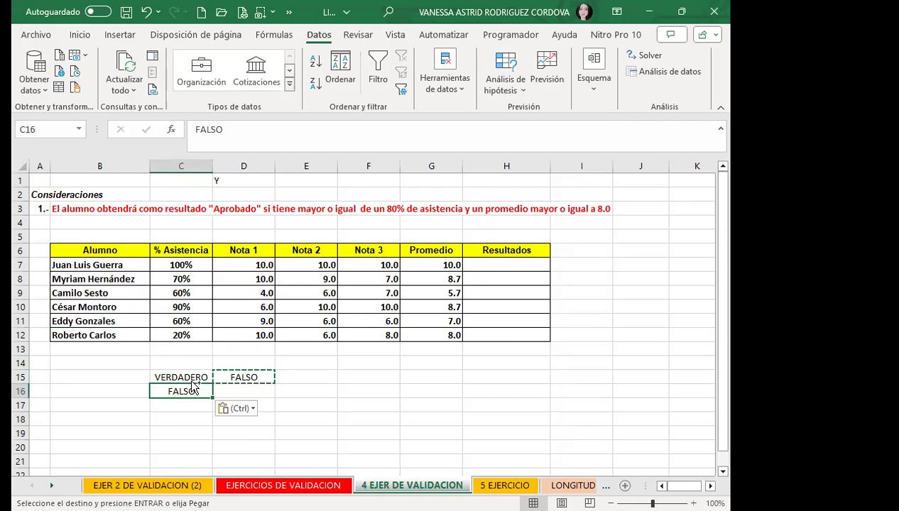
key(ctrl+c)
click(179, 375)
key(ctrl+c)
click(244, 392)
key(ctrl+v)
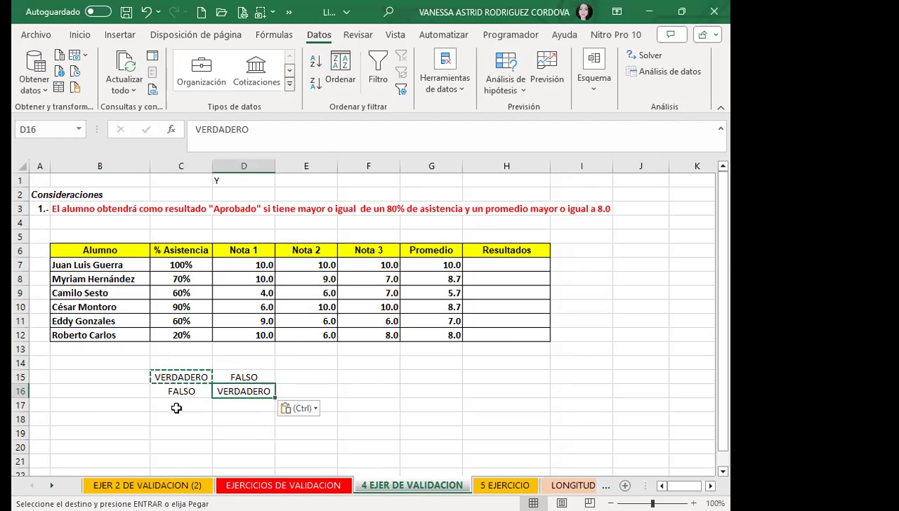
click(177, 364)
drag(178, 375, 204, 396)
Paste FALSO into C18 and D18 for the last combination row.
click(192, 403)
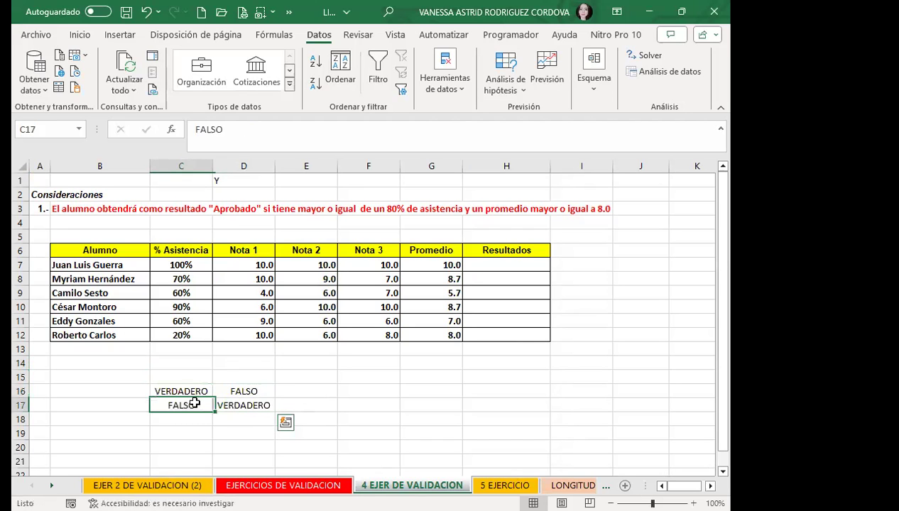
key(ctrl+c)
click(200, 420)
key(ctrl+c)
click(186, 406)
key(ctrl+c)
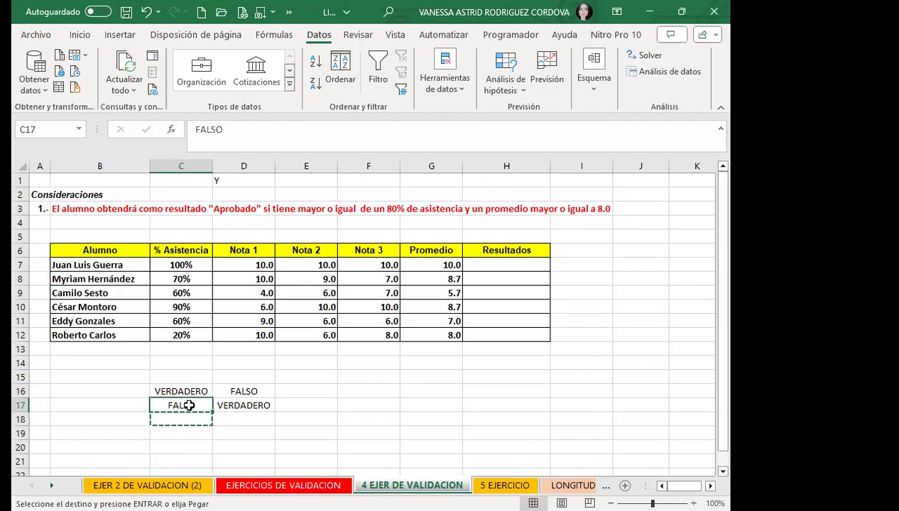
click(192, 418)
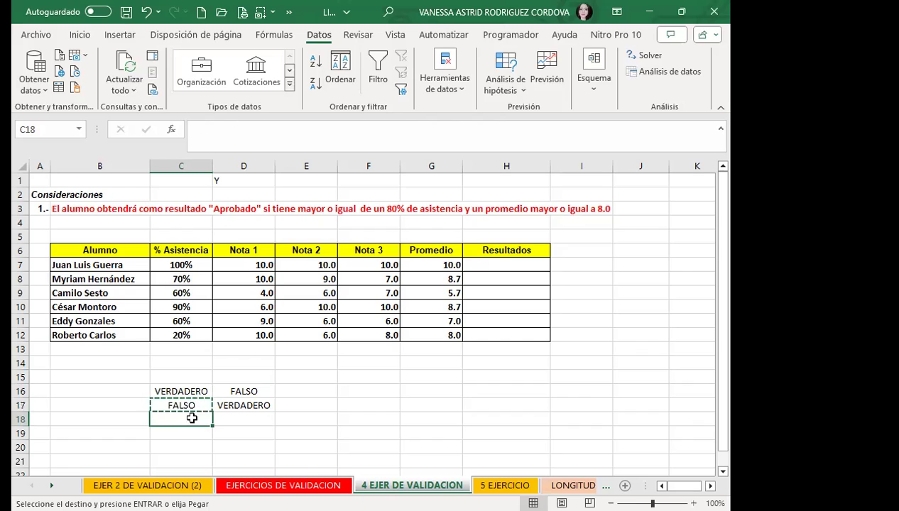
key(ctrl+v)
click(231, 420)
key(ctrl+v)
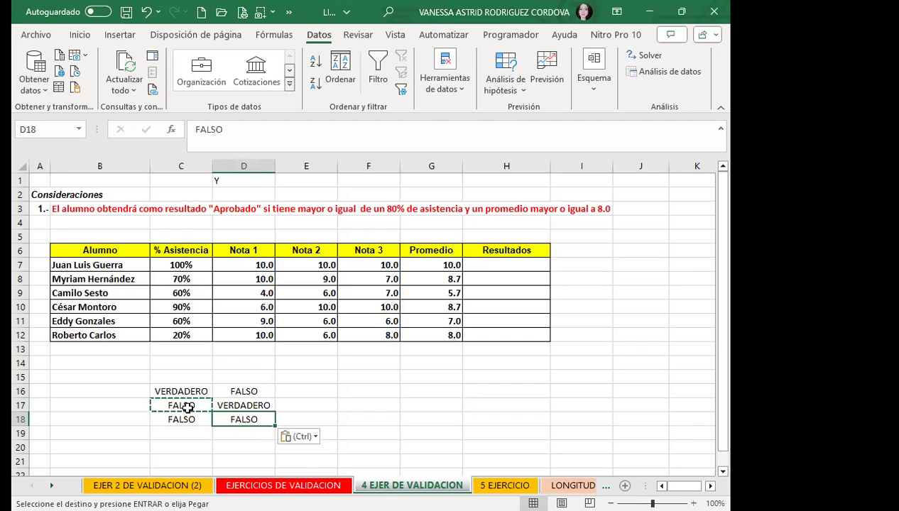
Paste VERDADERO into C15 and D15, then cancel the pending copy.
click(183, 387)
key(ctrl+c)
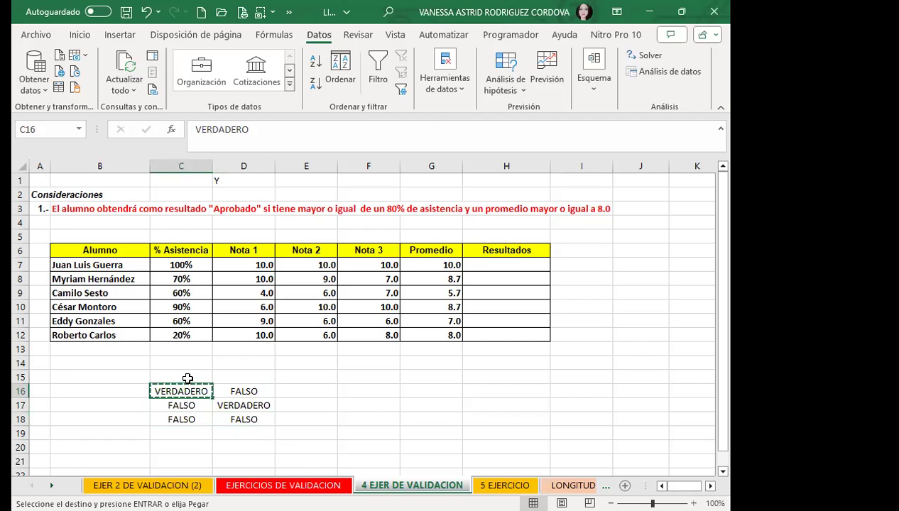
click(187, 377)
key(ctrl+v)
click(234, 379)
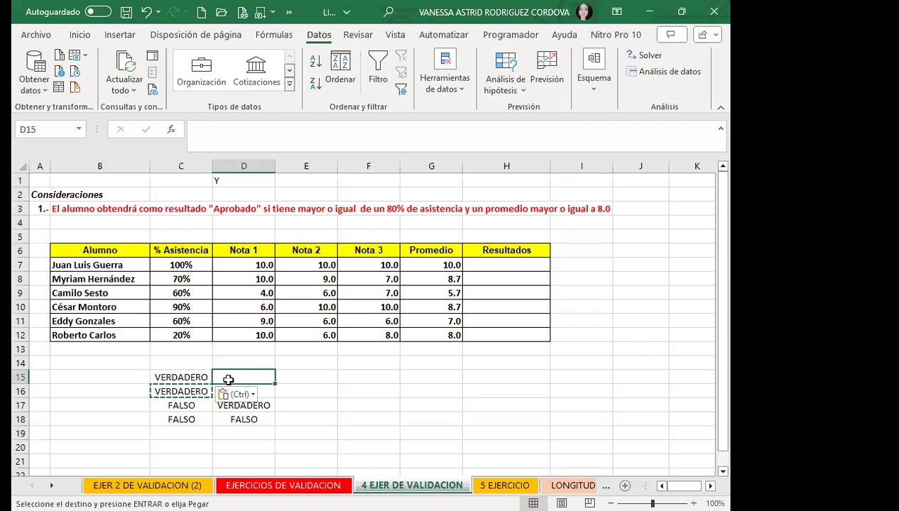
key(ctrl+v)
click(208, 429)
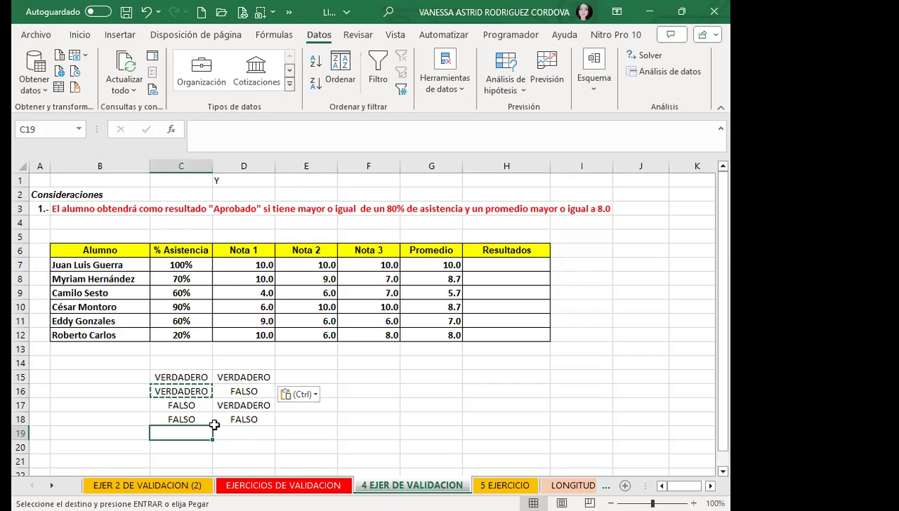
key(Escape)
Apply Todos los bordes to the block C15:E18.
drag(171, 377, 305, 421)
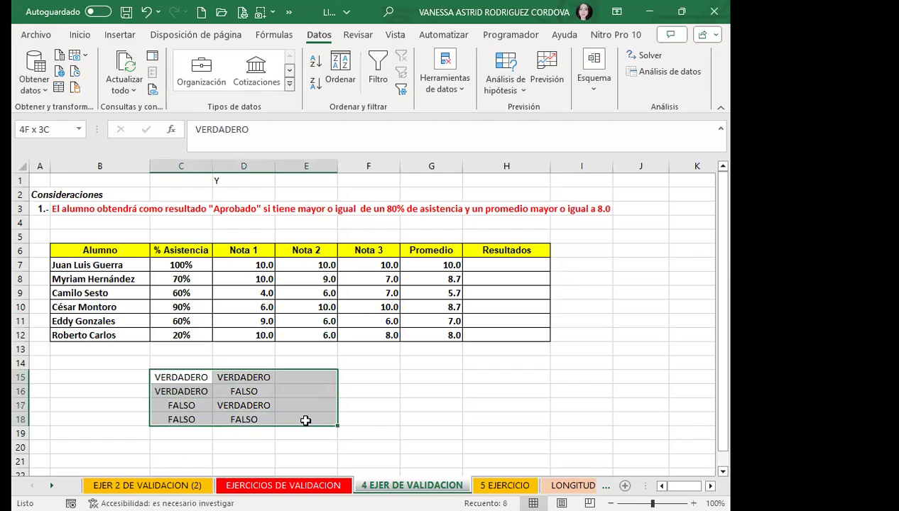
click(80, 35)
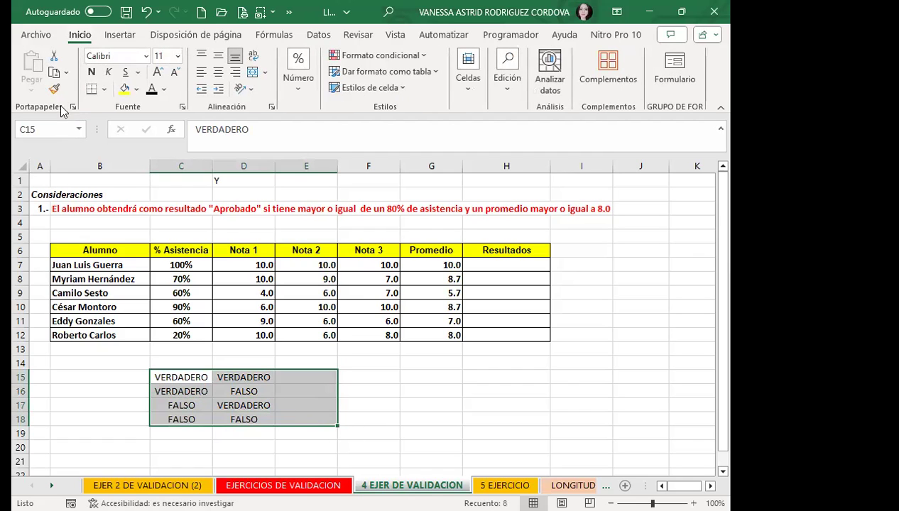
click(103, 90)
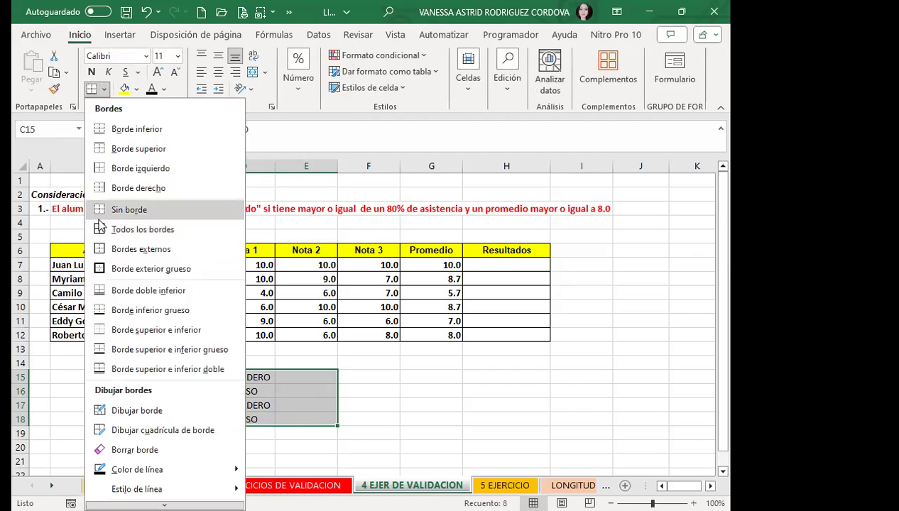
click(99, 229)
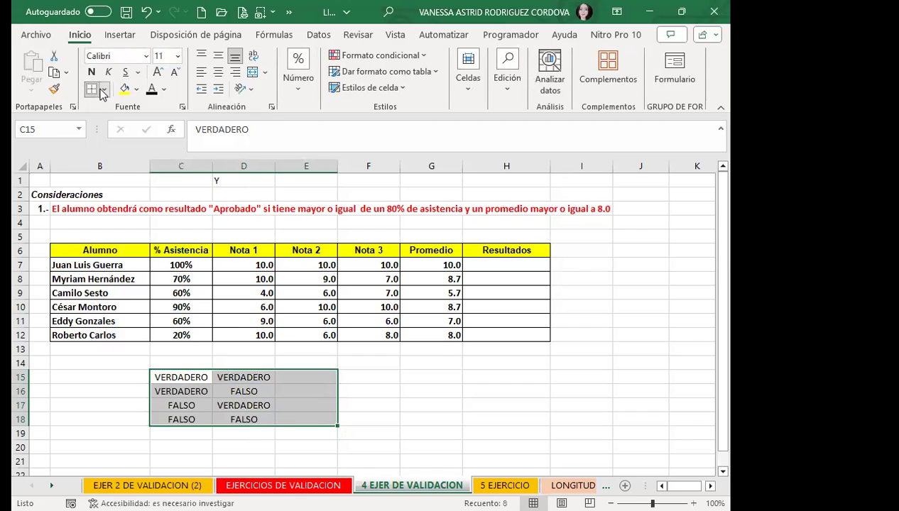
click(291, 381)
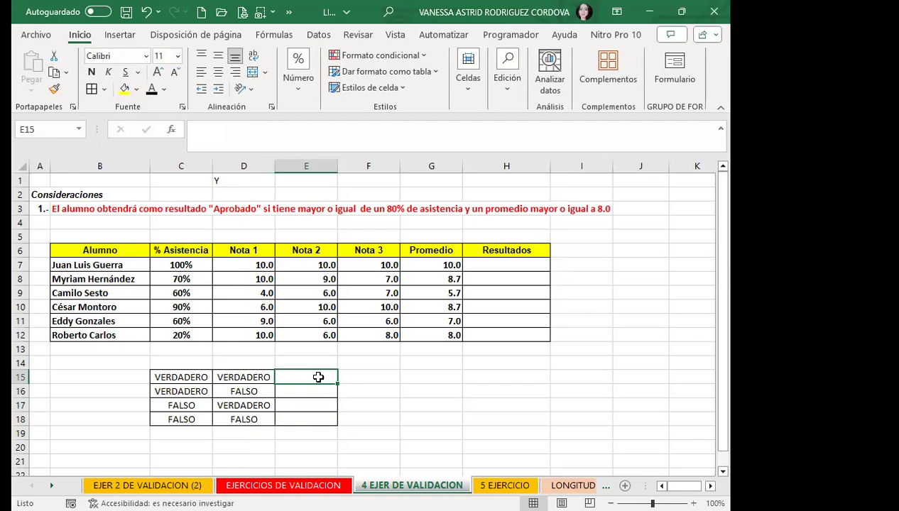
click(227, 360)
Enter the heading Y in D14 above the truth table inputs.
text(Y)
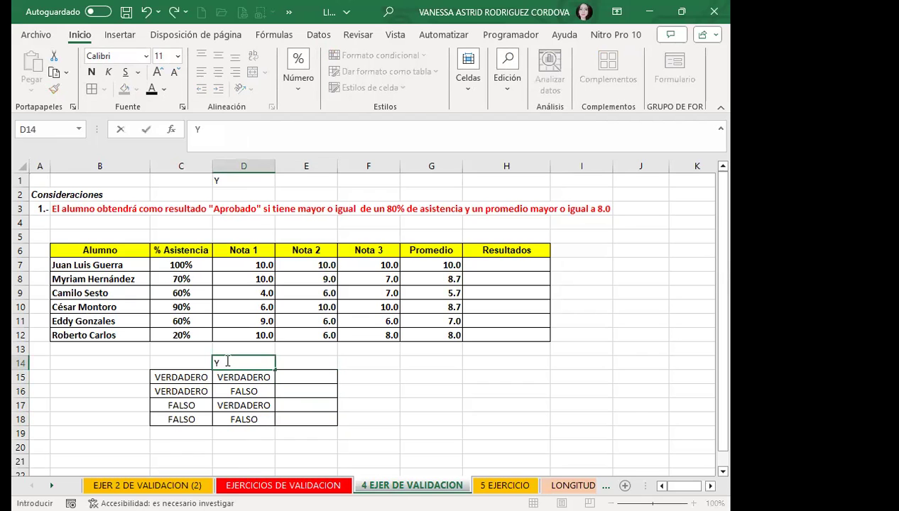
click(297, 377)
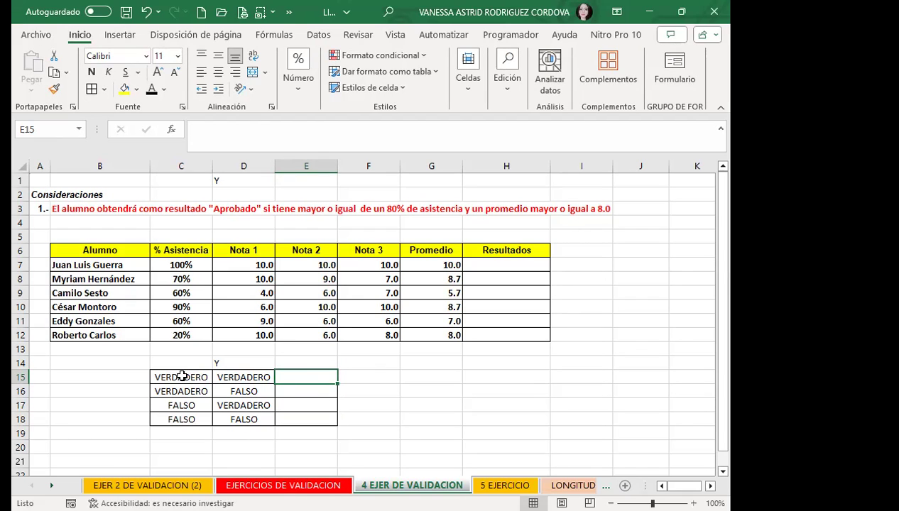
click(182, 376)
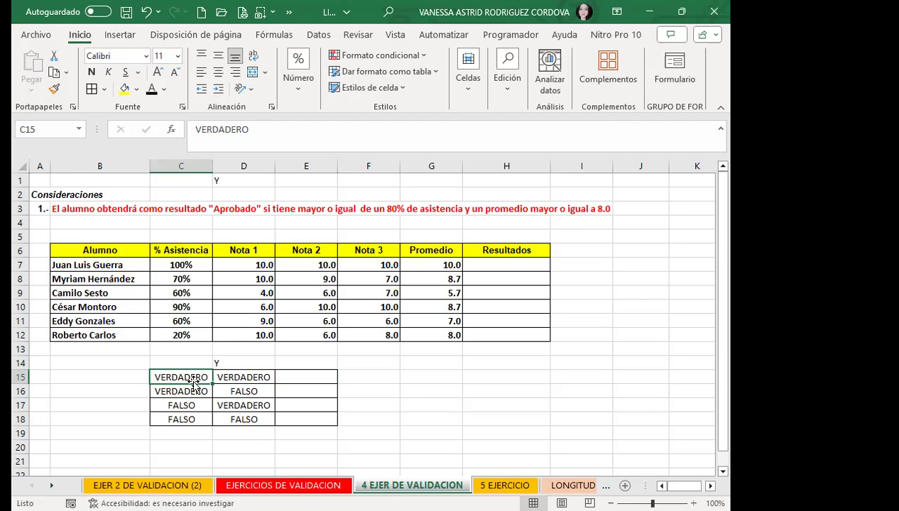
click(248, 379)
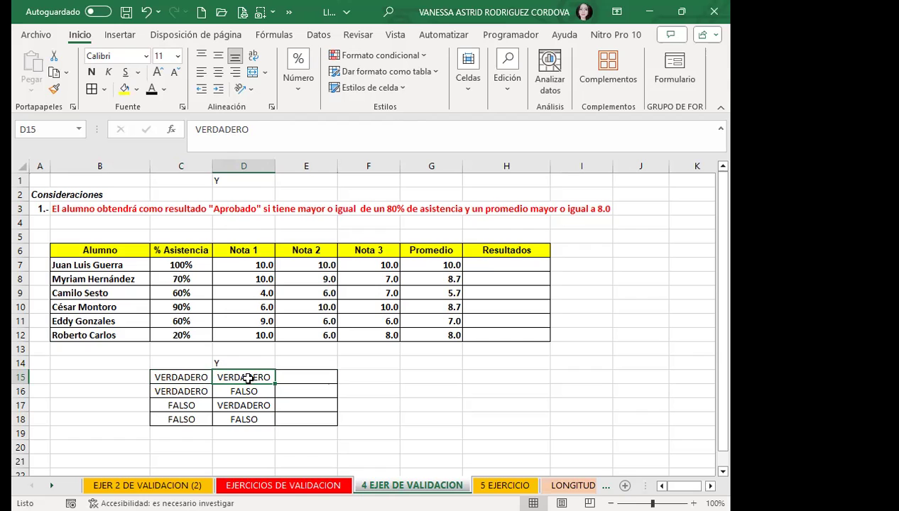
click(303, 377)
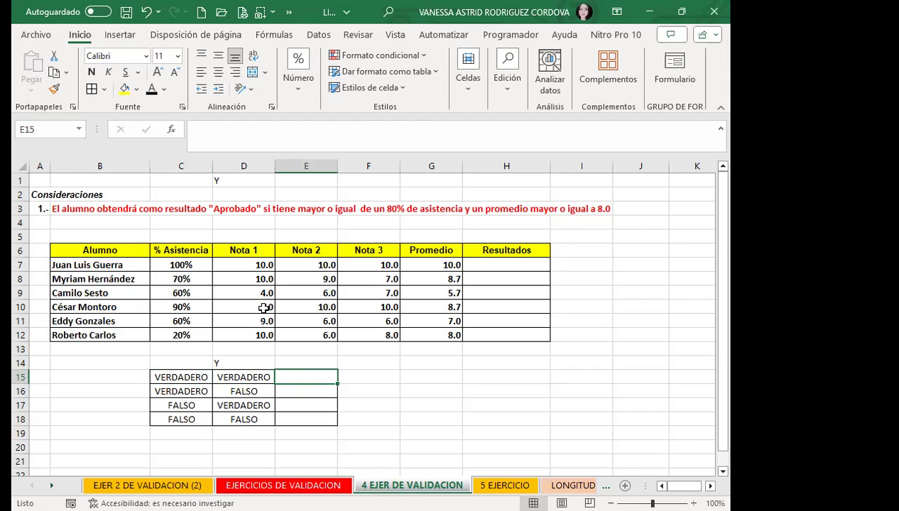
Make E15:E18 red and enter VERDADERO in E15 for the VERDADERO/VERDADERO row.
drag(291, 375, 293, 415)
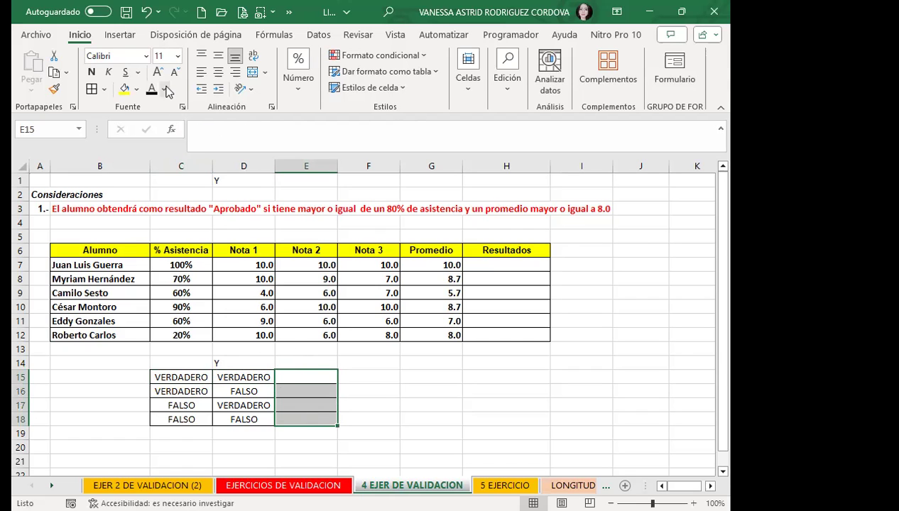
click(307, 380)
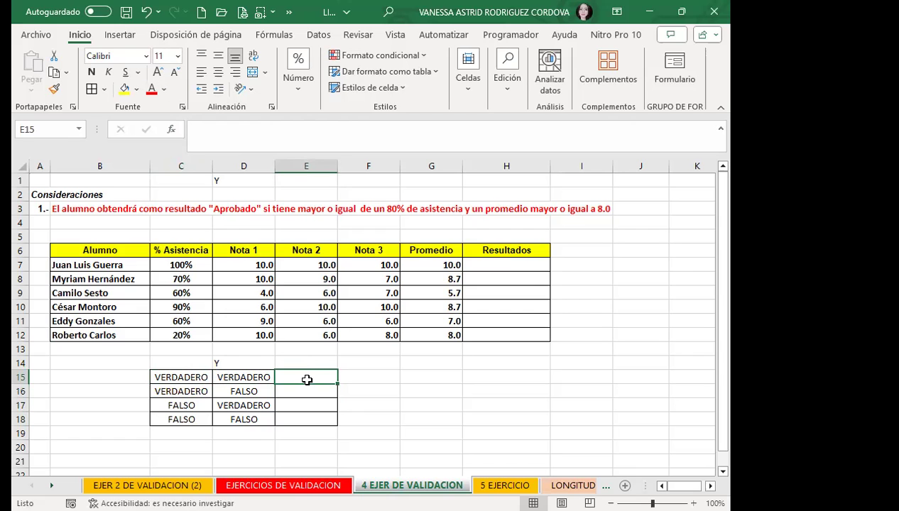
text(VE)
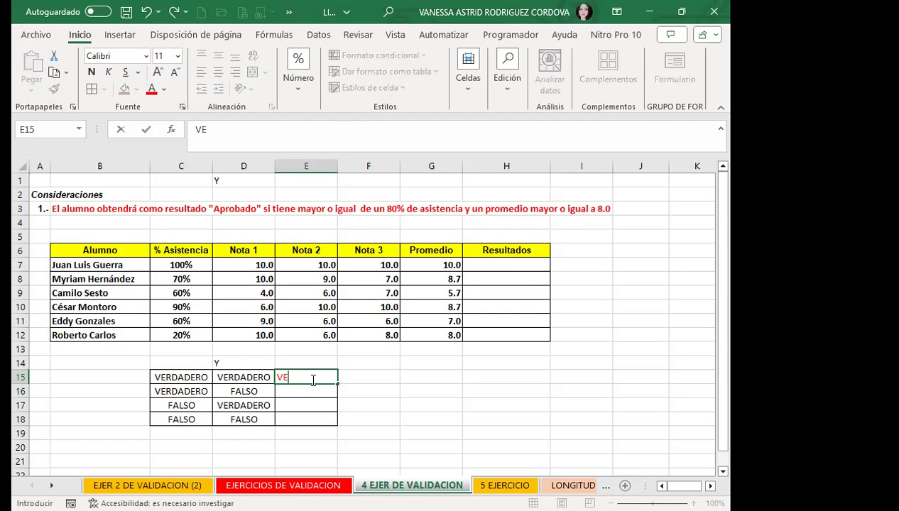
text(RDACERO)
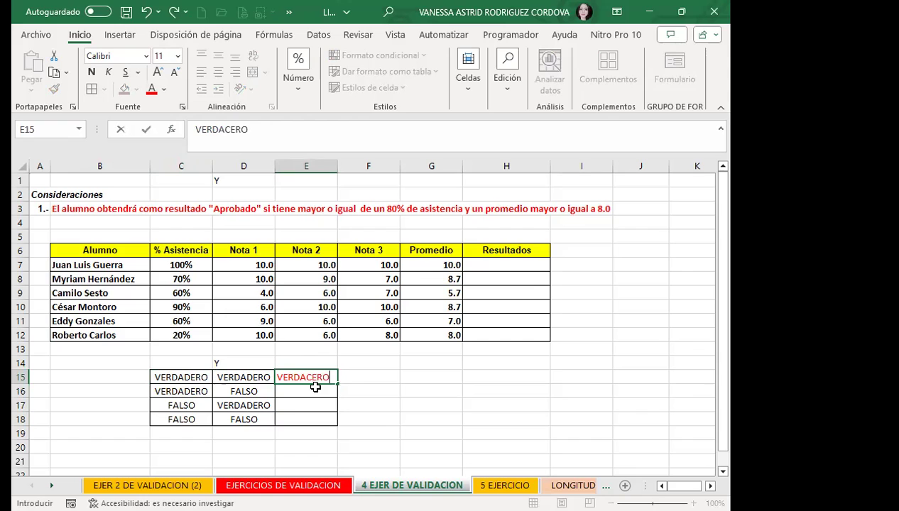
key(BackSpace)
key(BackSpace)
key(BackSpace)
click(242, 392)
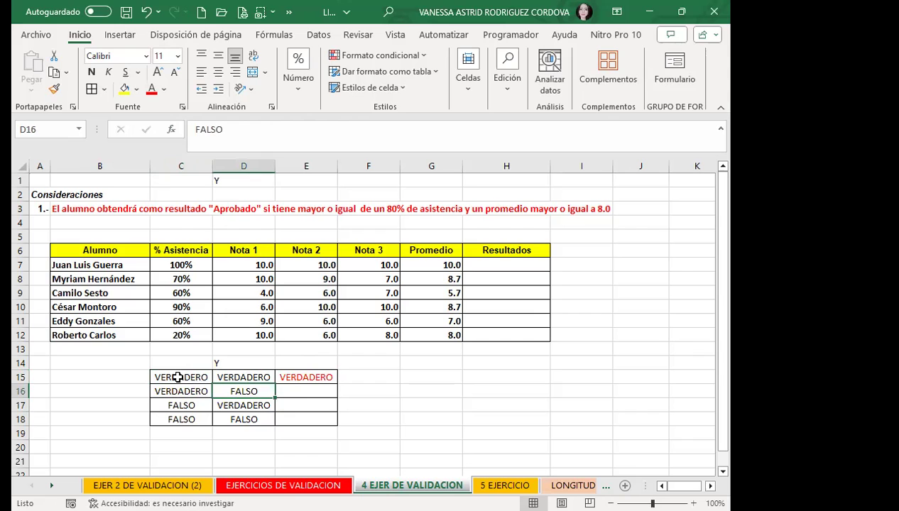
click(178, 377)
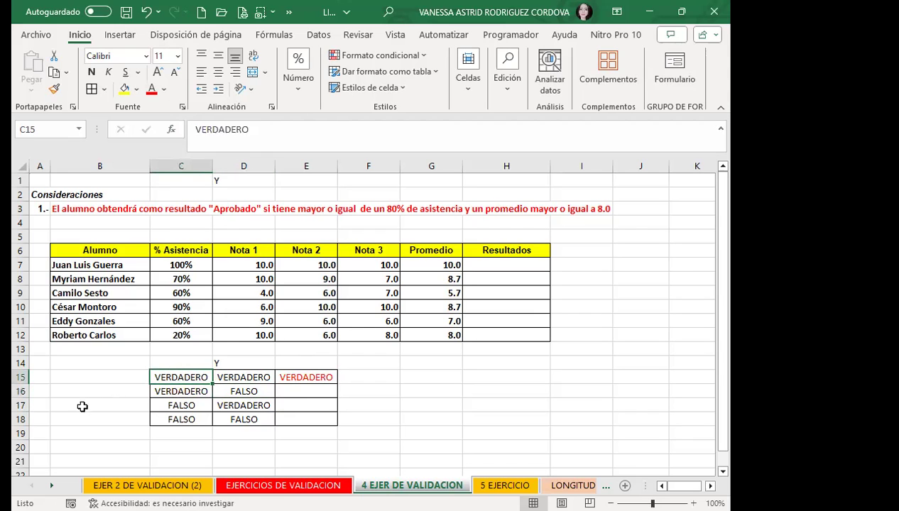
click(240, 377)
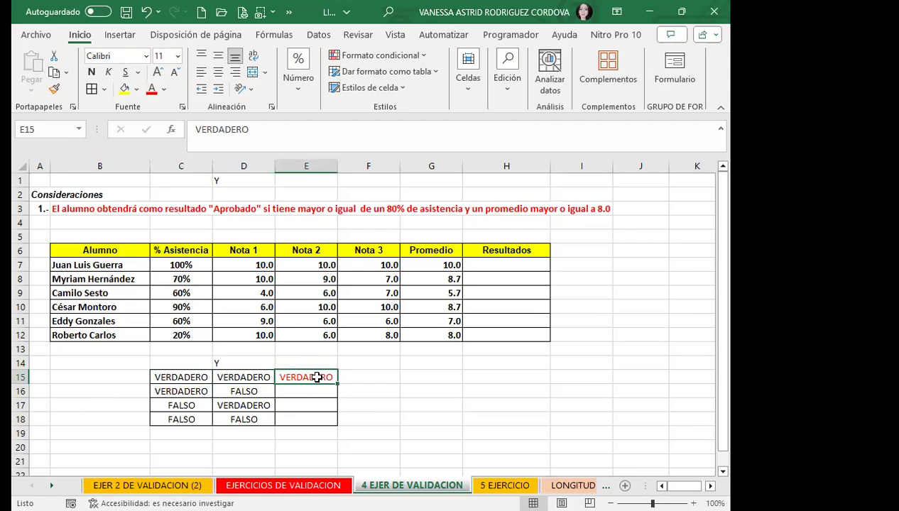
click(223, 358)
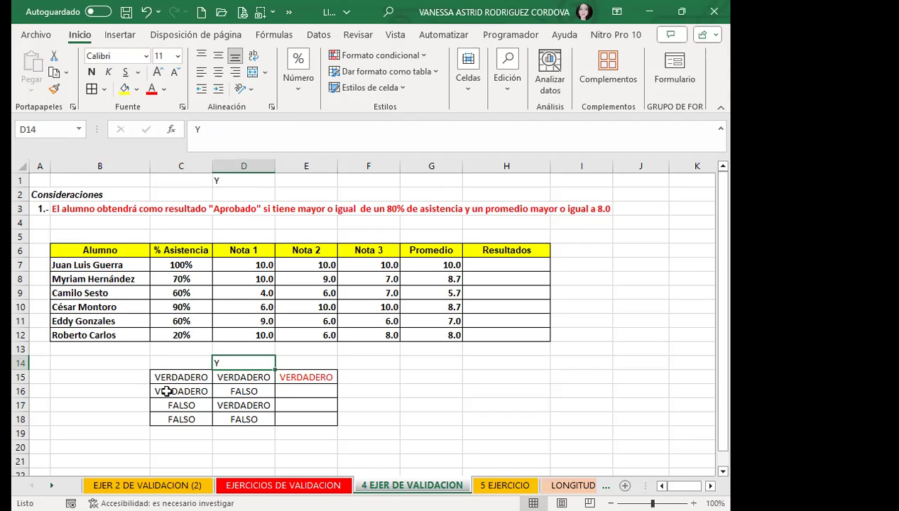
click(168, 391)
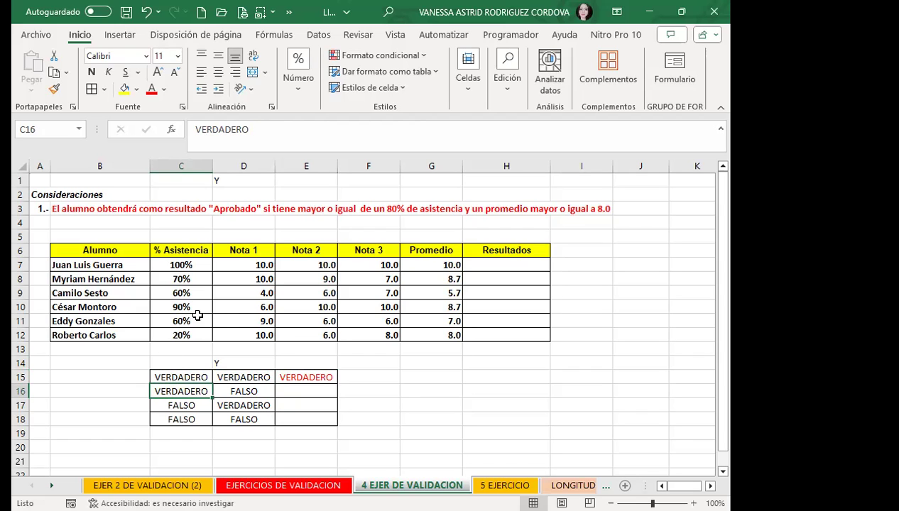
Enter FALSO in E16 and E17 and fill it down into E18.
click(261, 394)
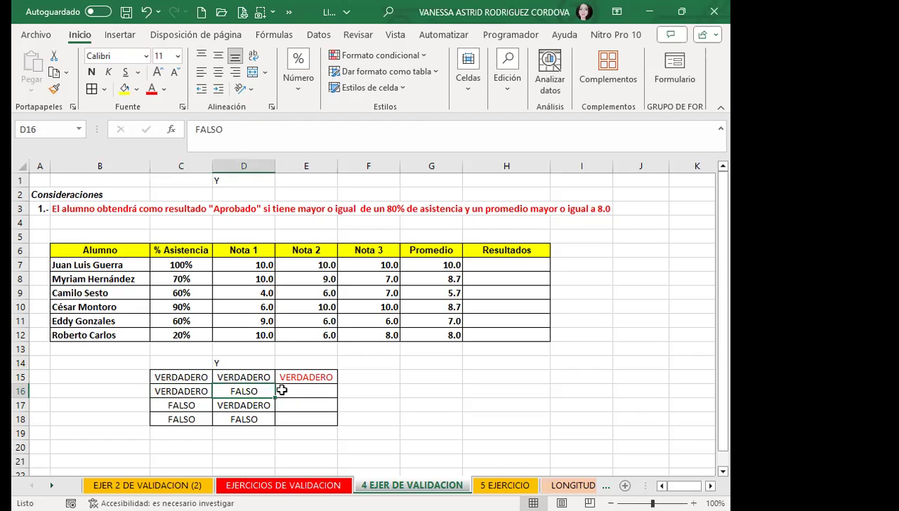
click(289, 391)
text(FA)
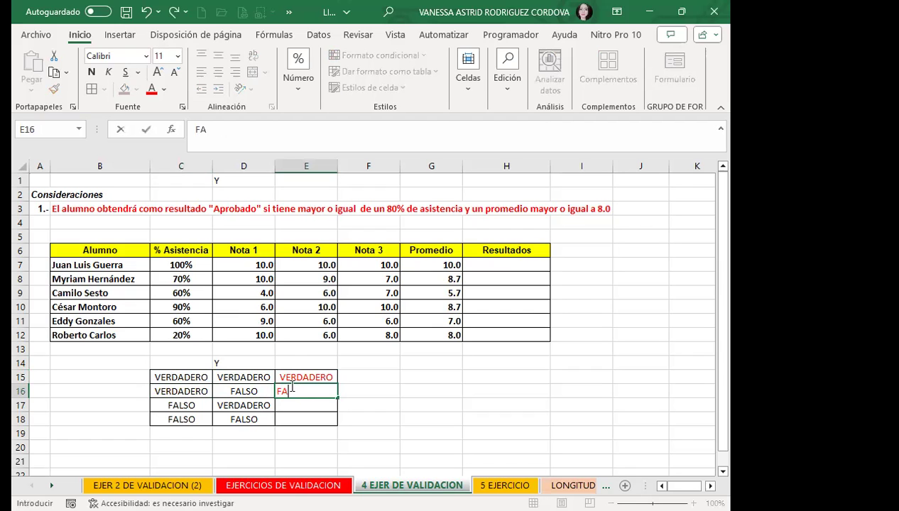
text(LSO)
click(172, 407)
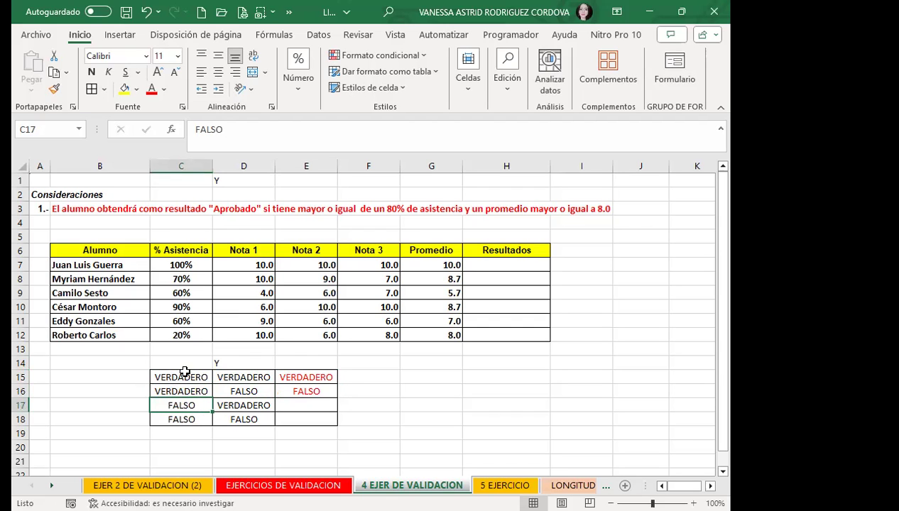
click(257, 406)
click(297, 405)
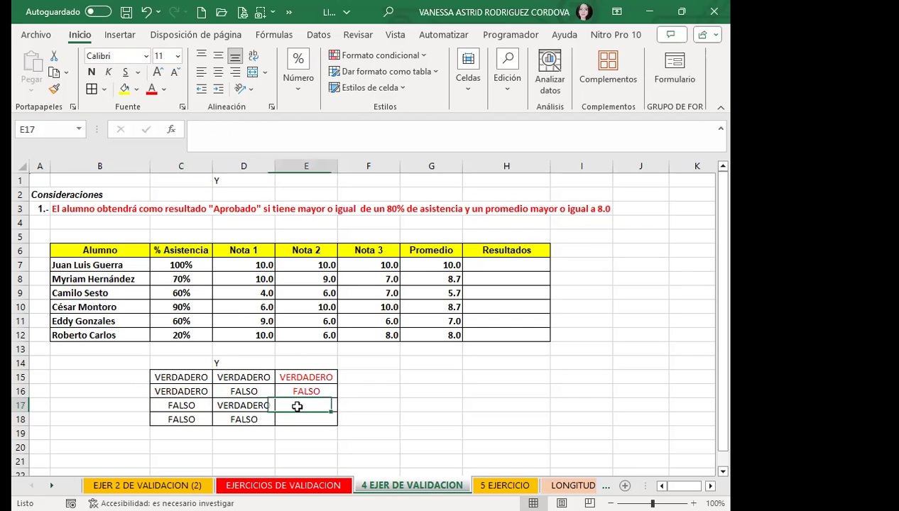
text(FALSO)
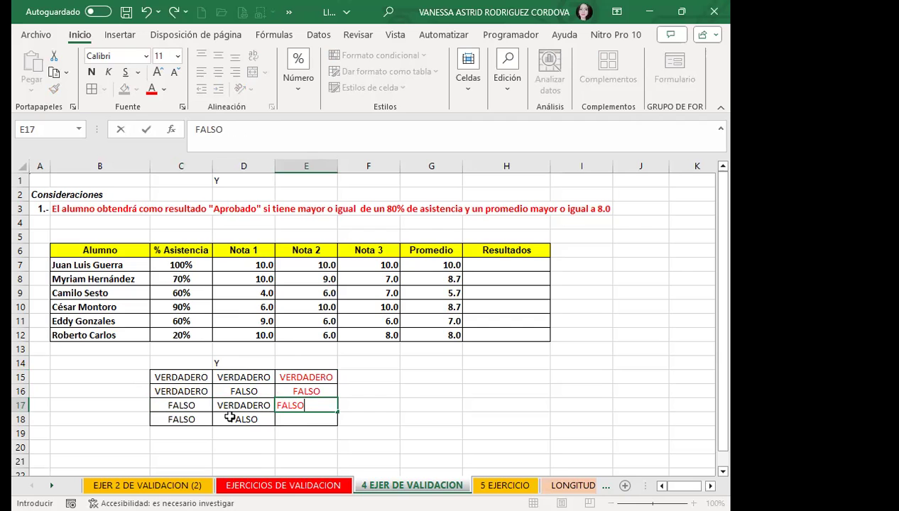
click(225, 416)
click(174, 418)
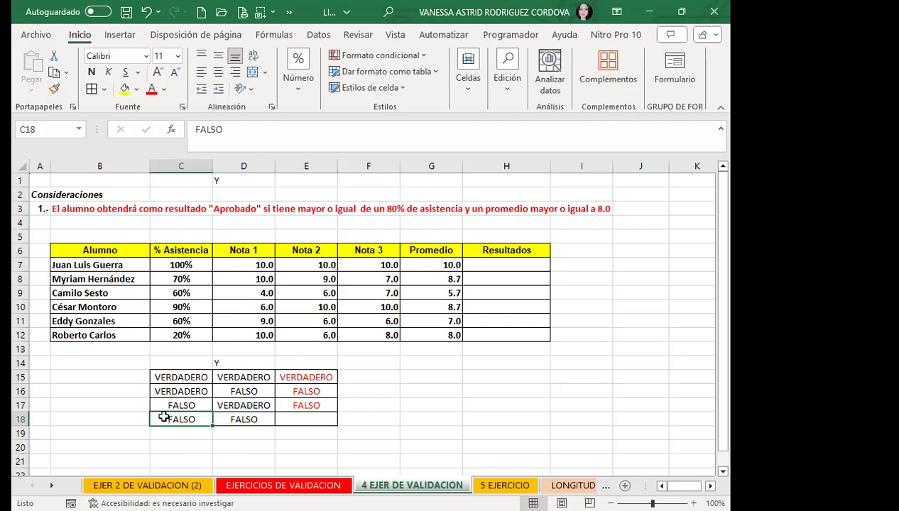
click(235, 416)
click(306, 406)
drag(338, 412, 339, 421)
click(288, 431)
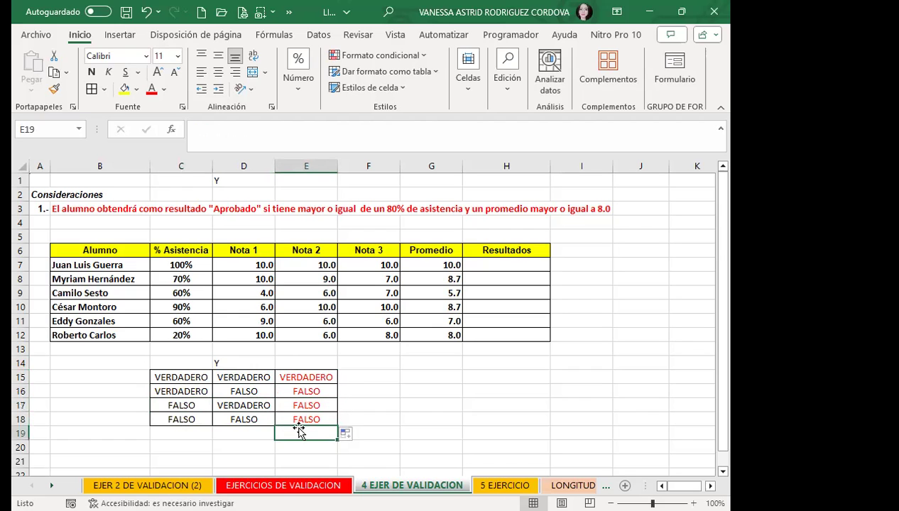
click(287, 391)
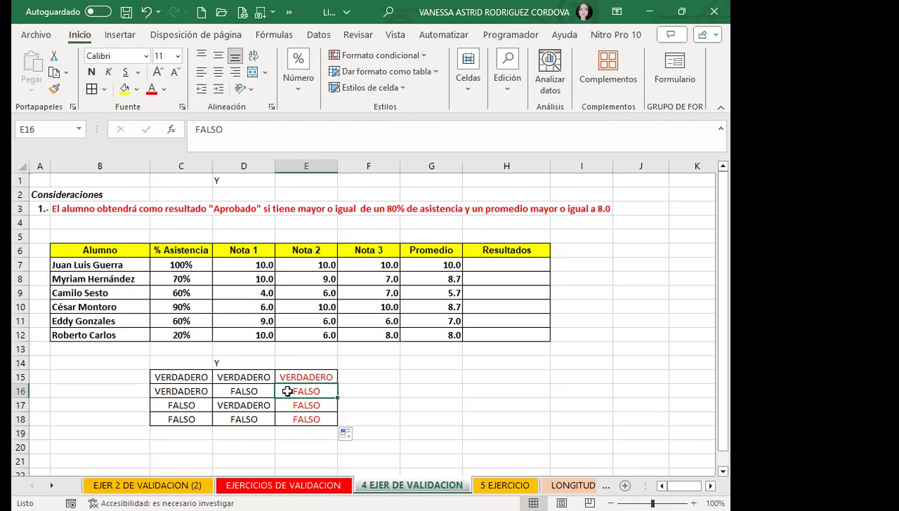
click(185, 376)
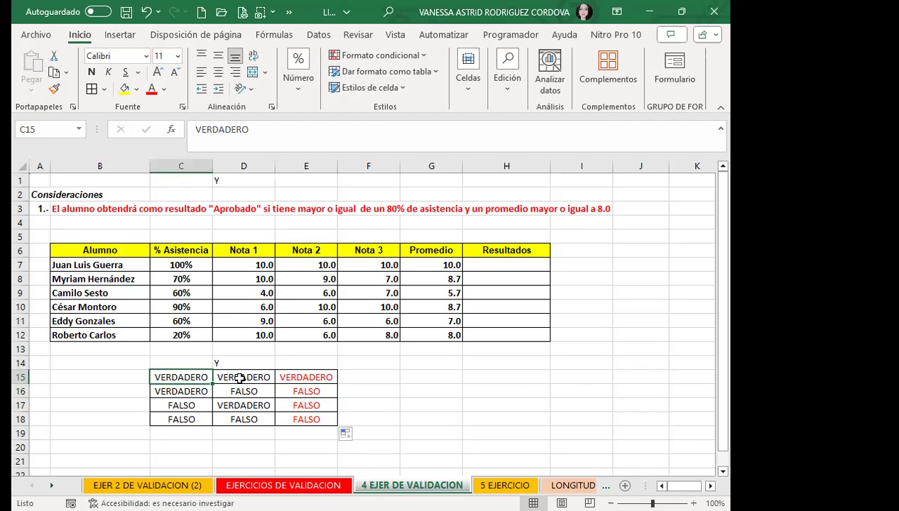
click(242, 378)
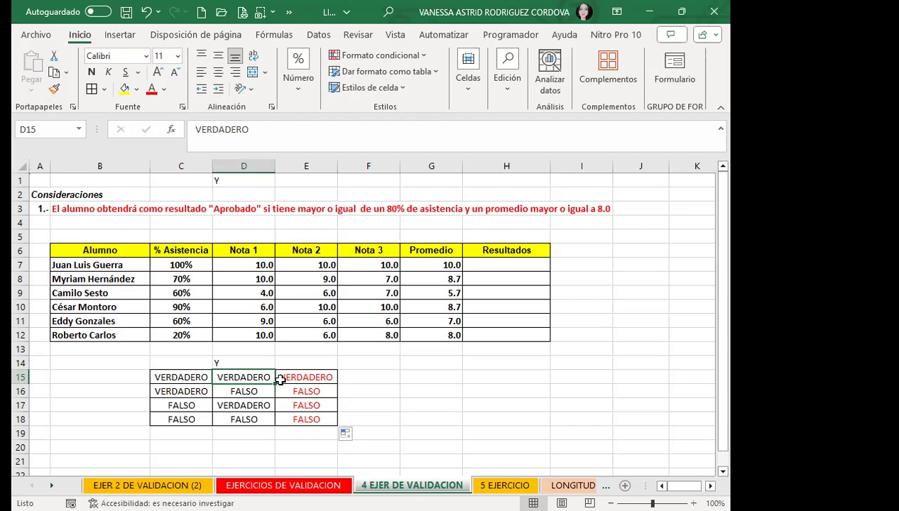
click(310, 374)
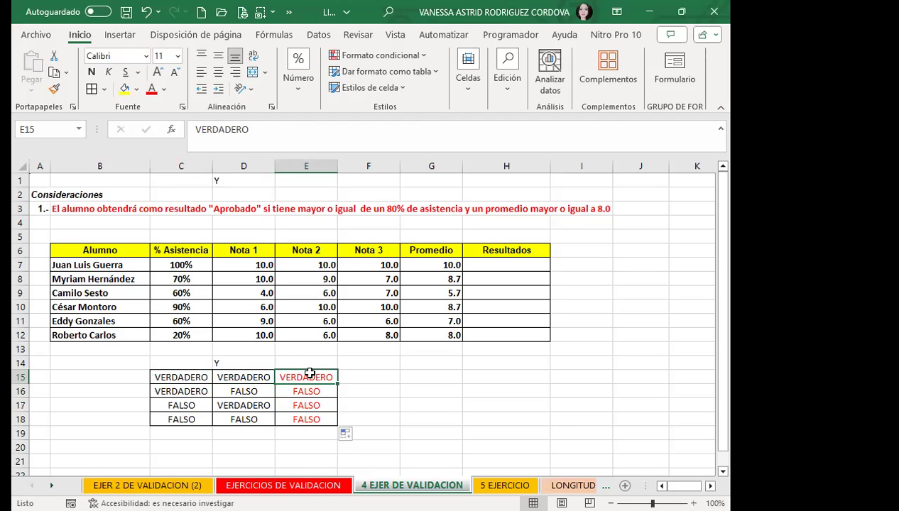
click(177, 375)
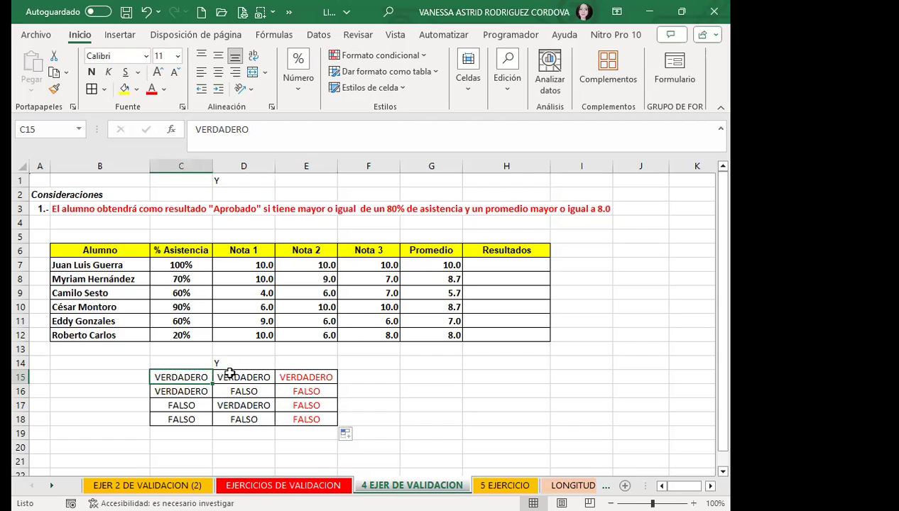
click(230, 374)
click(177, 376)
click(256, 377)
click(184, 375)
click(235, 375)
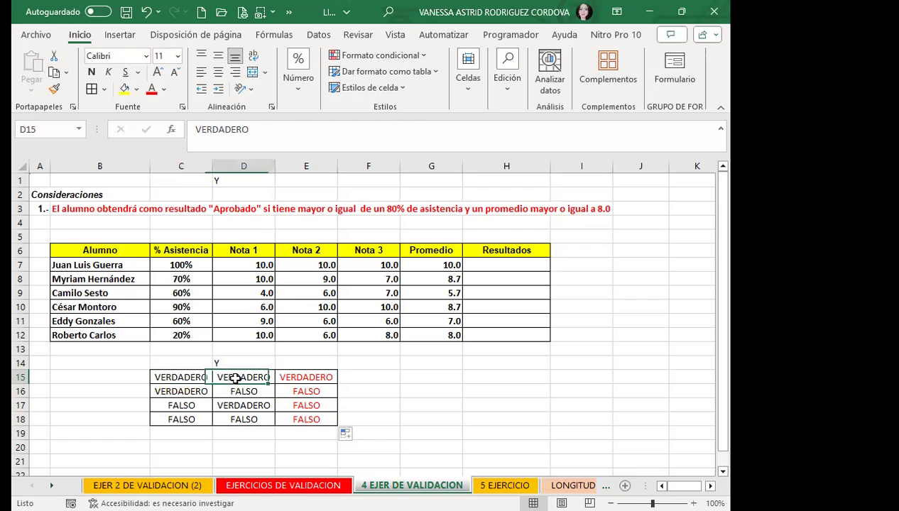
click(326, 377)
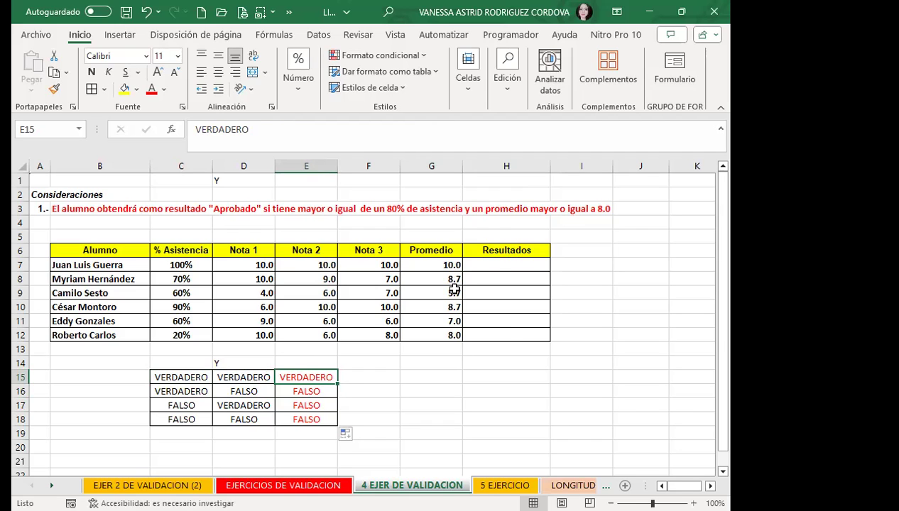
click(197, 267)
click(430, 265)
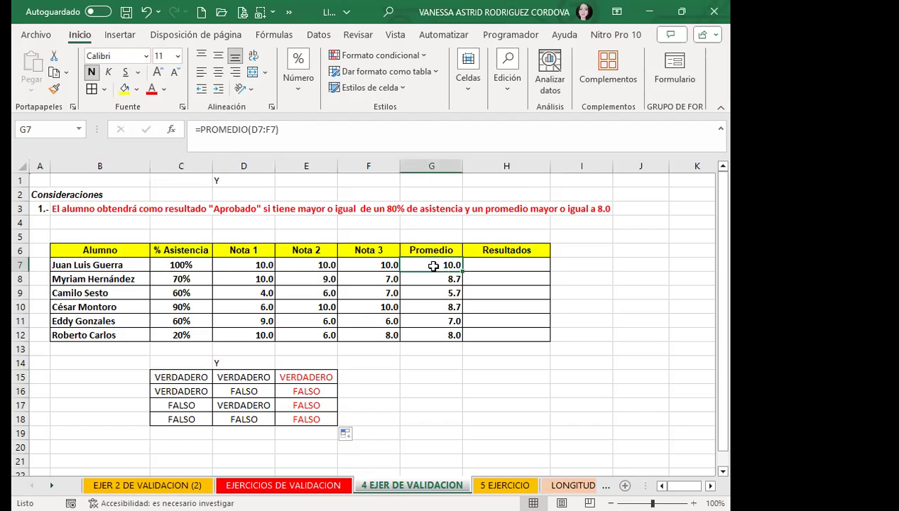
click(505, 263)
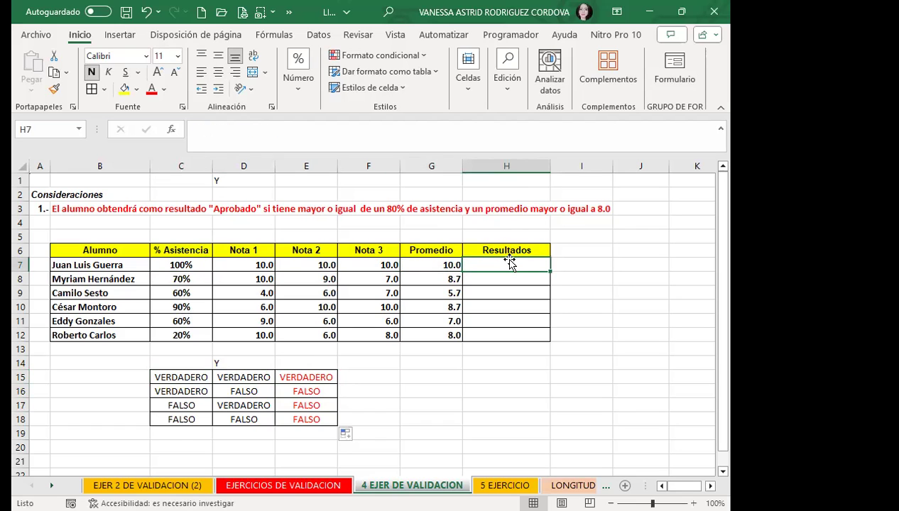
click(179, 278)
click(426, 279)
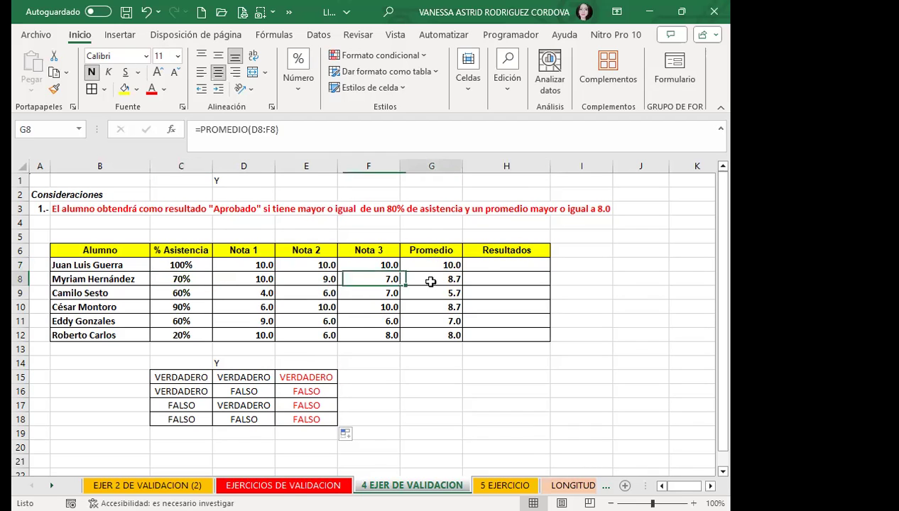
click(490, 279)
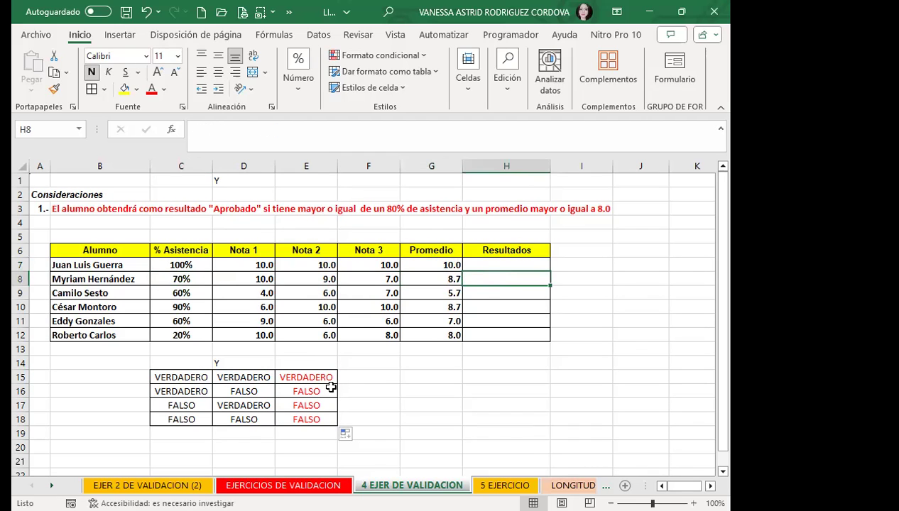
click(168, 291)
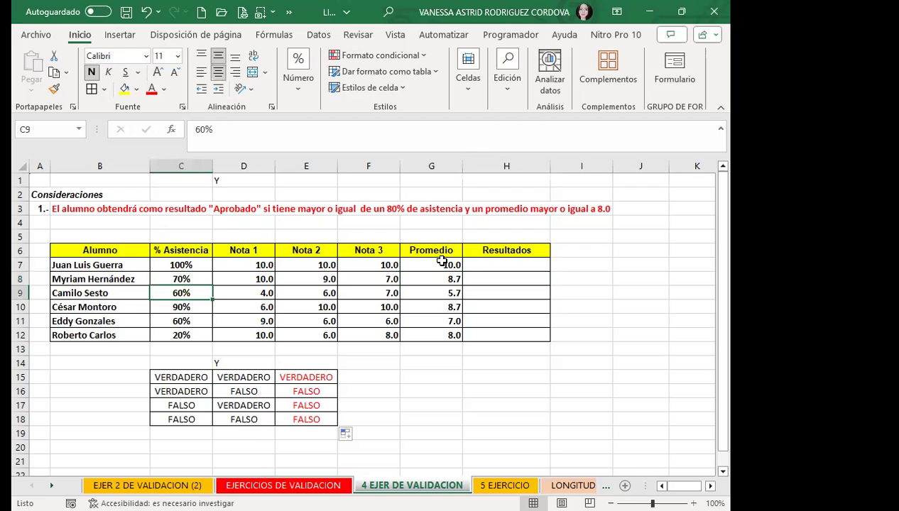
click(433, 292)
click(497, 293)
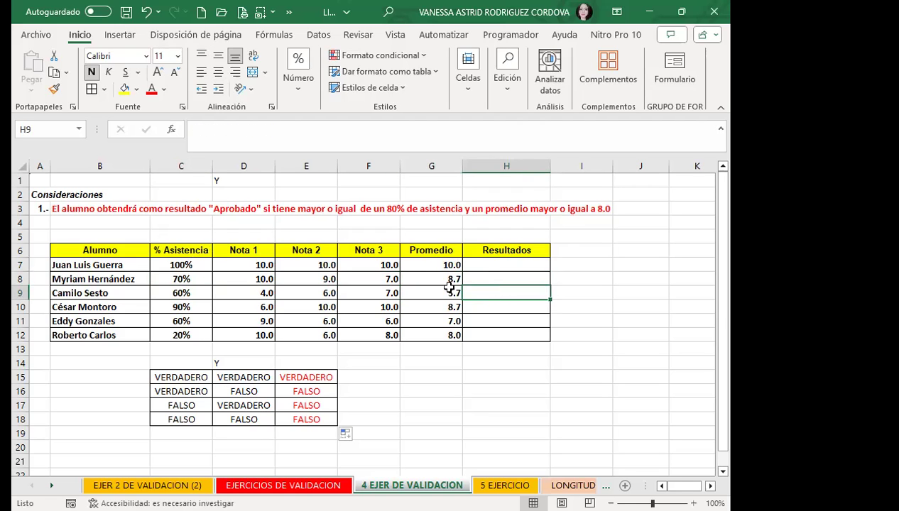
click(184, 305)
click(437, 307)
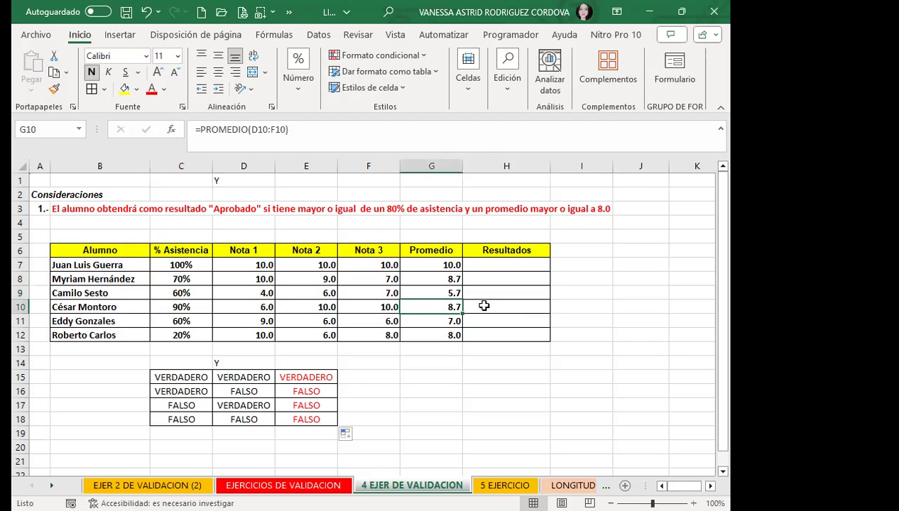
click(483, 305)
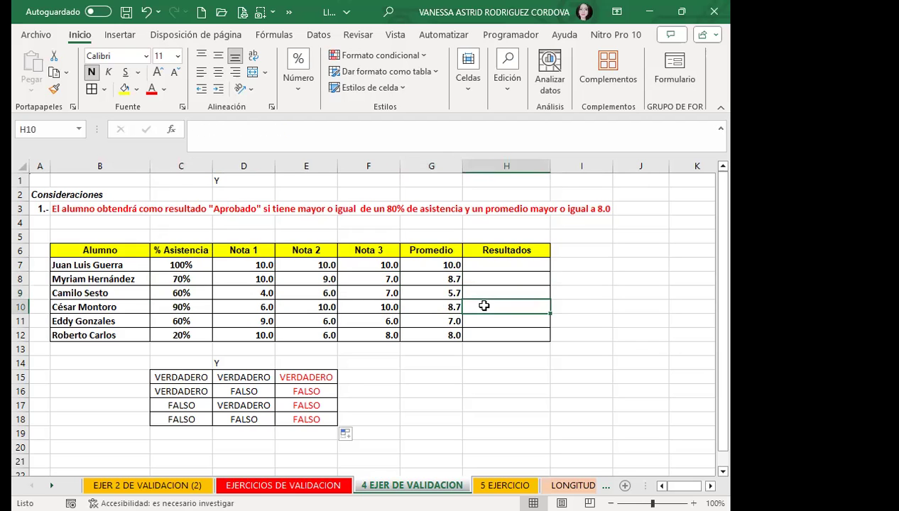
click(304, 369)
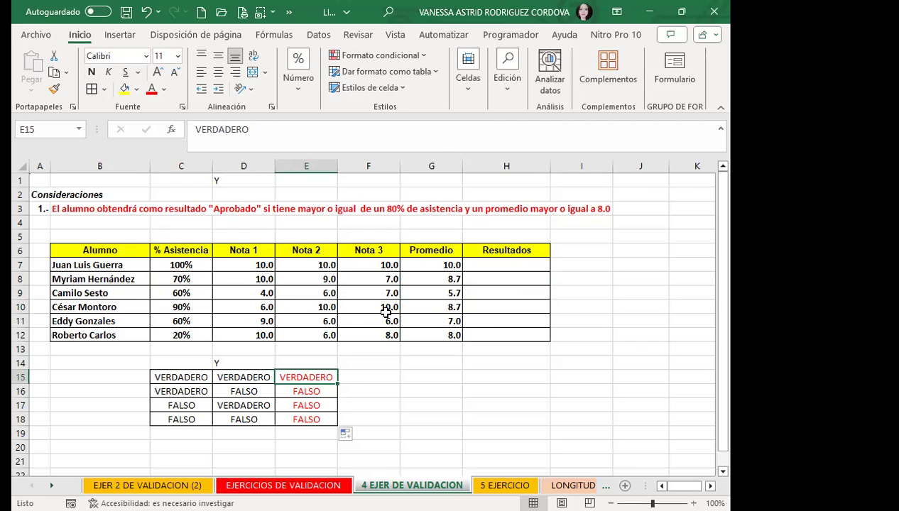
click(513, 263)
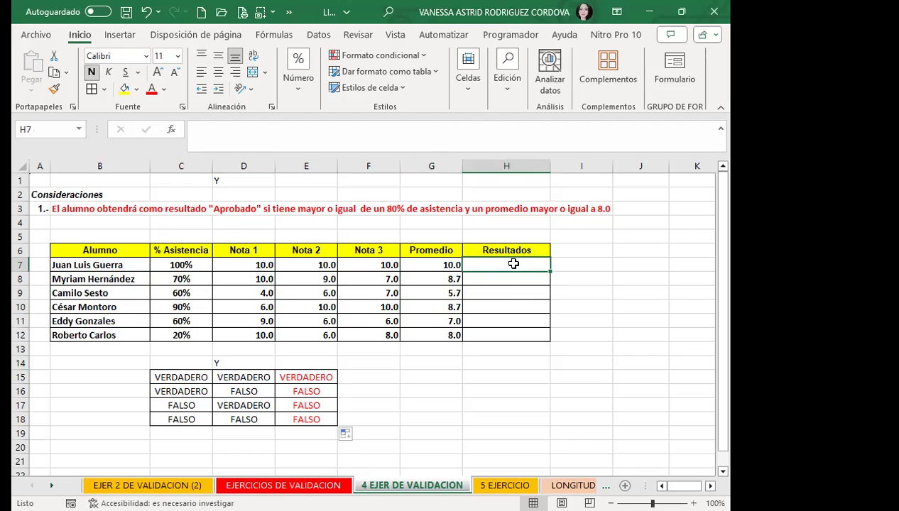
click(255, 360)
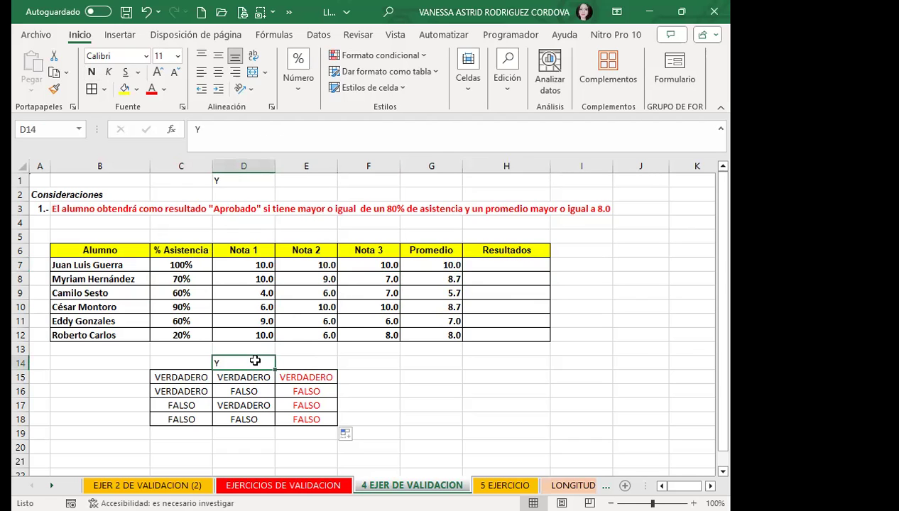
click(498, 263)
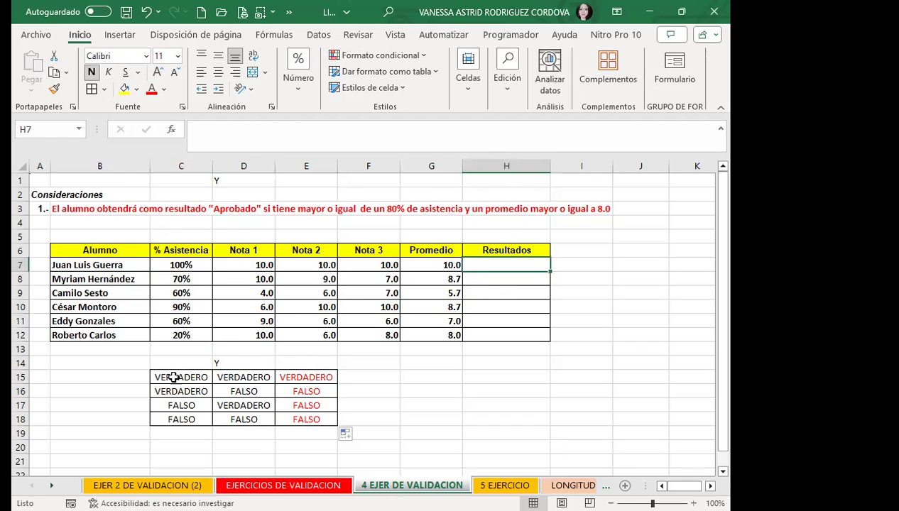
click(190, 391)
click(232, 390)
click(237, 403)
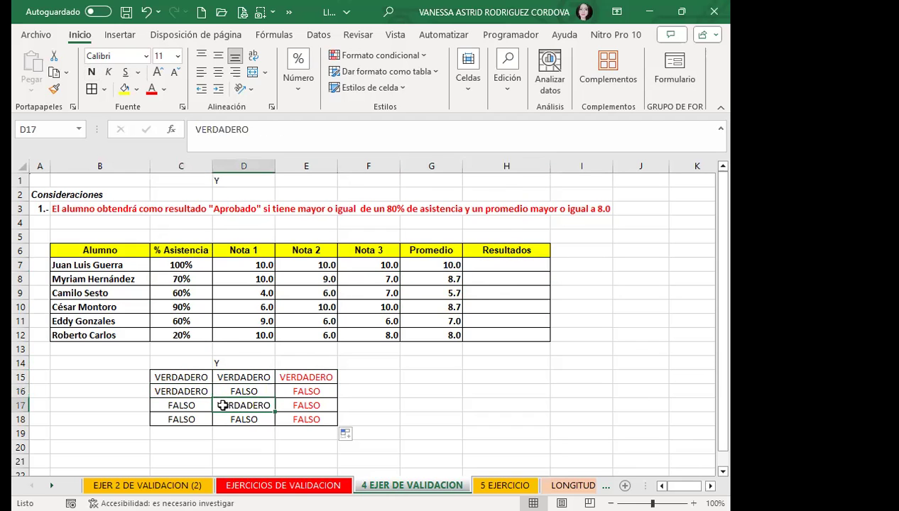
click(184, 391)
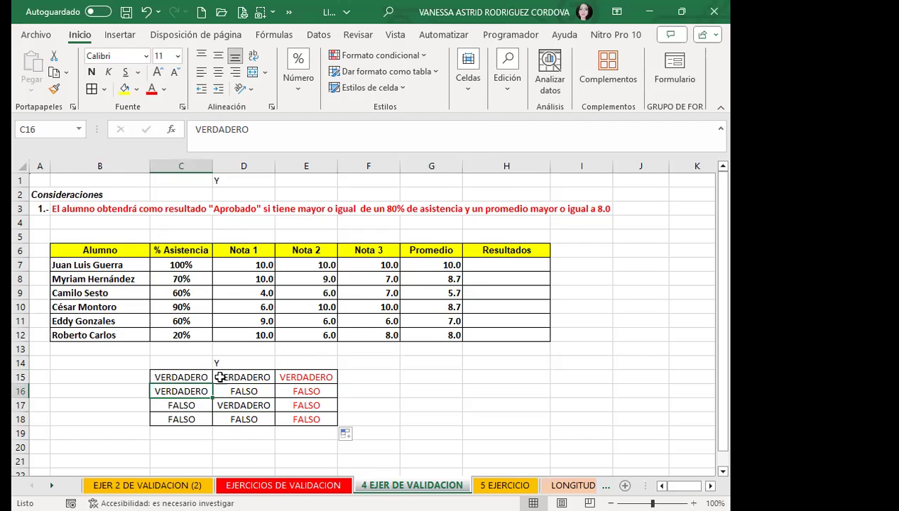
click(262, 391)
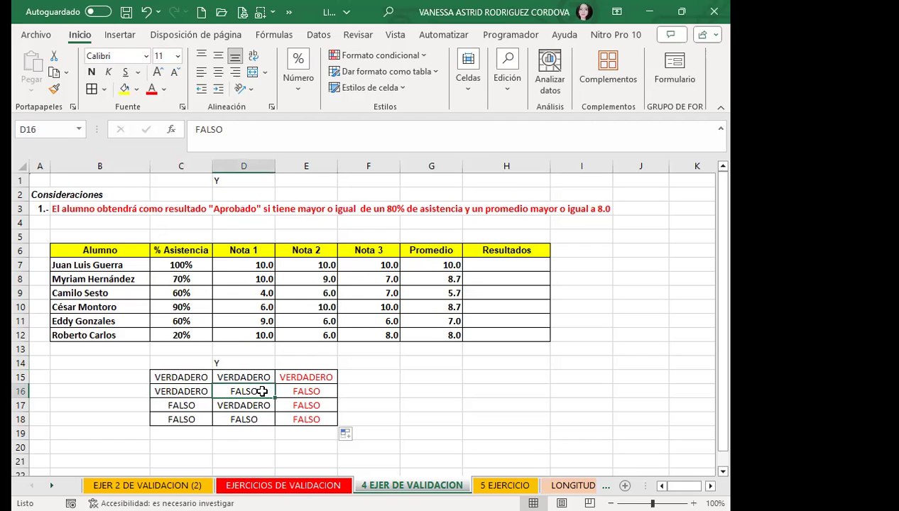
drag(316, 395, 322, 419)
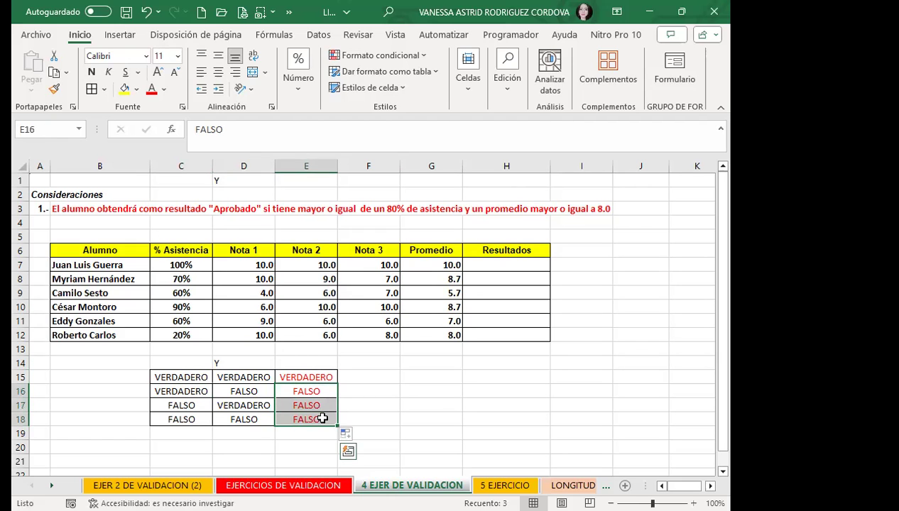
Open Validación de datos for H7:H12 and delete the old =Y(C7>=80%;G7>=8) formula.
drag(498, 262, 496, 330)
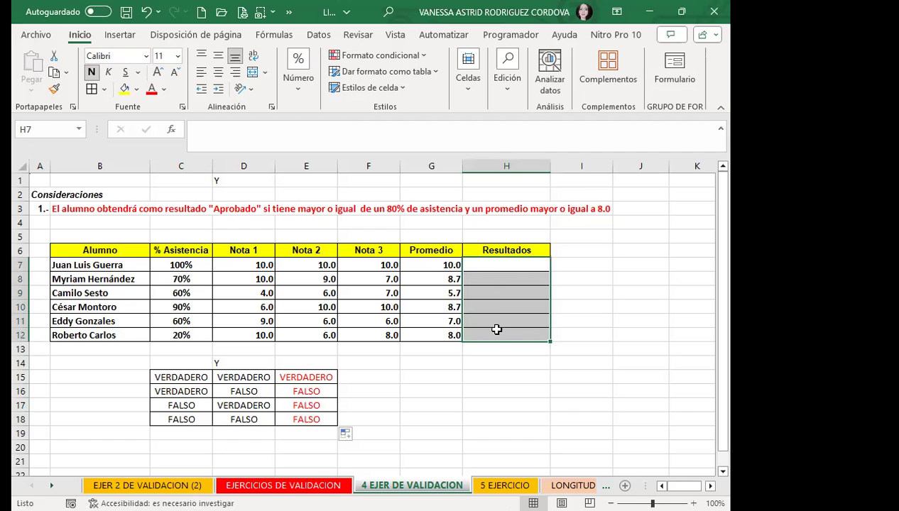
click(319, 34)
click(444, 79)
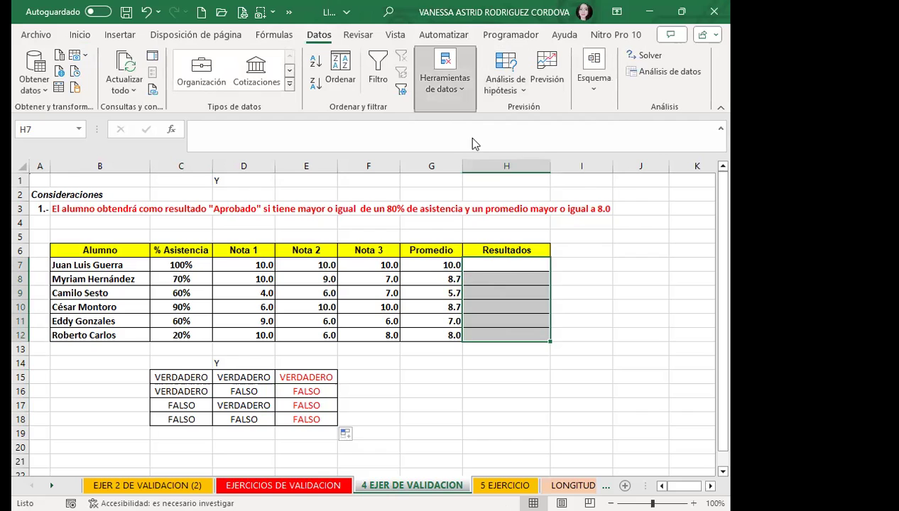
click(553, 128)
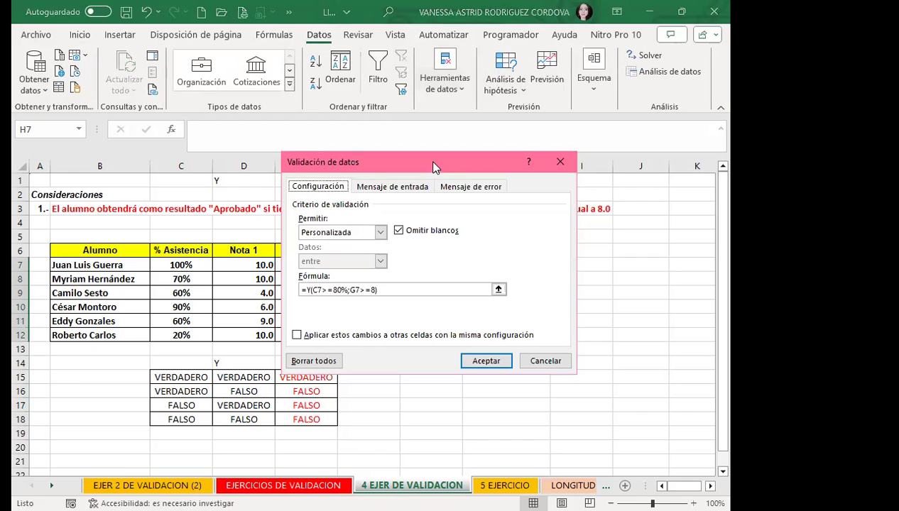
drag(321, 179, 269, 166)
drag(345, 277, 178, 261)
key(BackSpace)
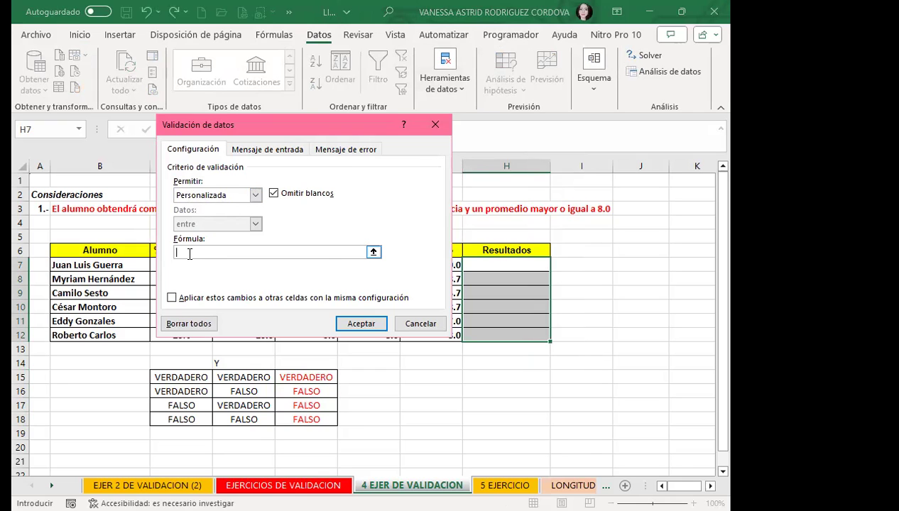
Enter the custom rule =Y(C7>=80%;G7>=8), referencing cells C7 and G7.
text(=)
text(Y(()
key(BackSpace)
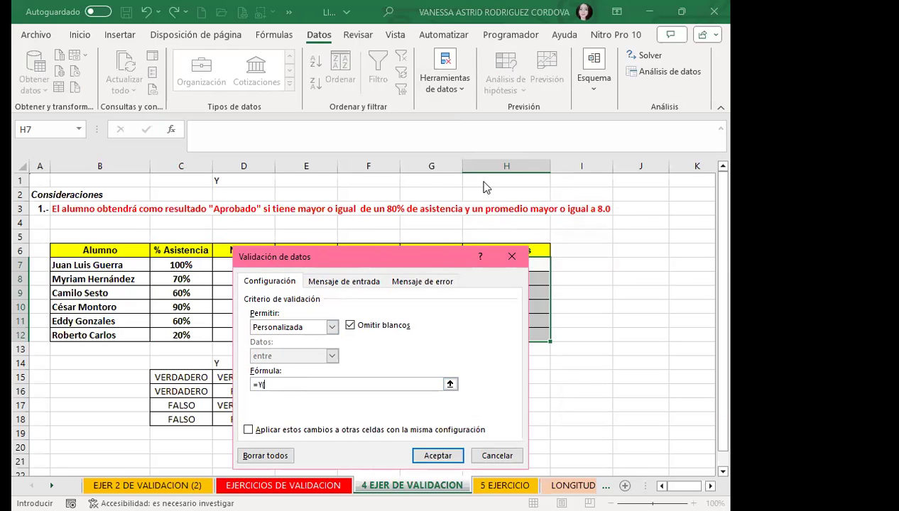
drag(397, 257, 639, 181)
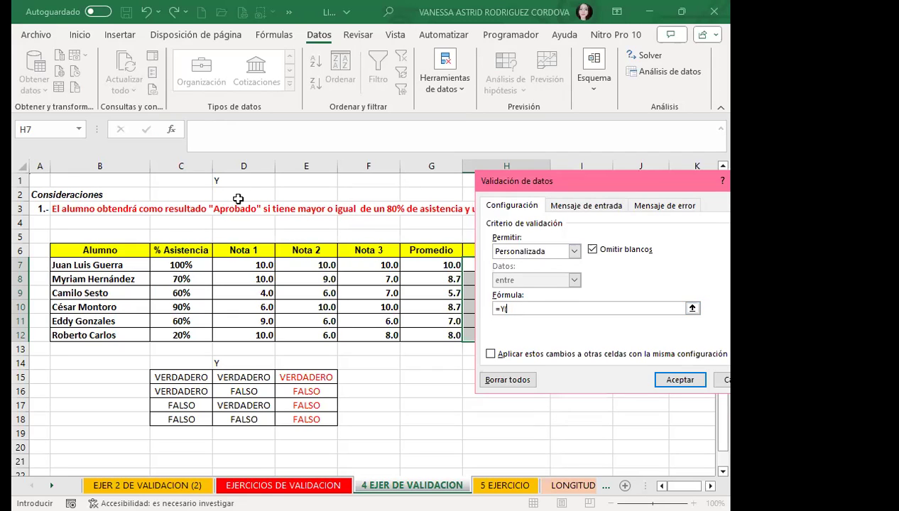
click(205, 264)
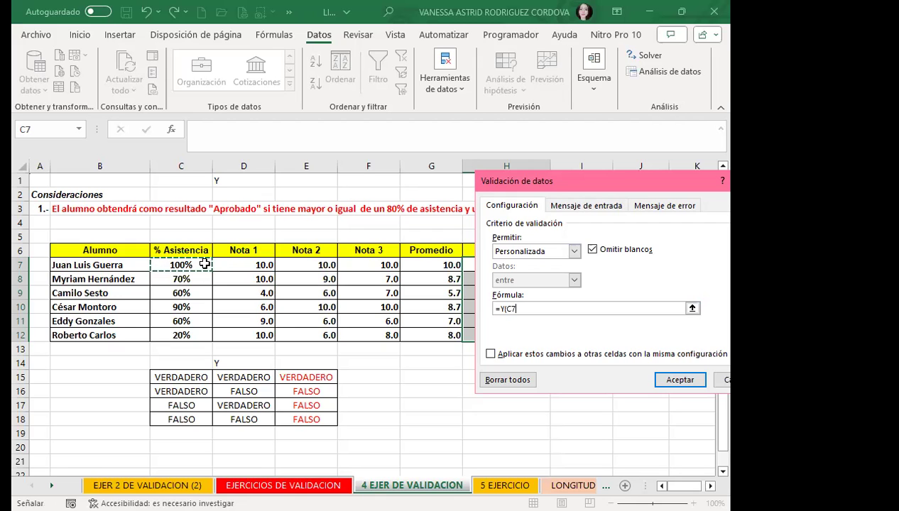
text(>)
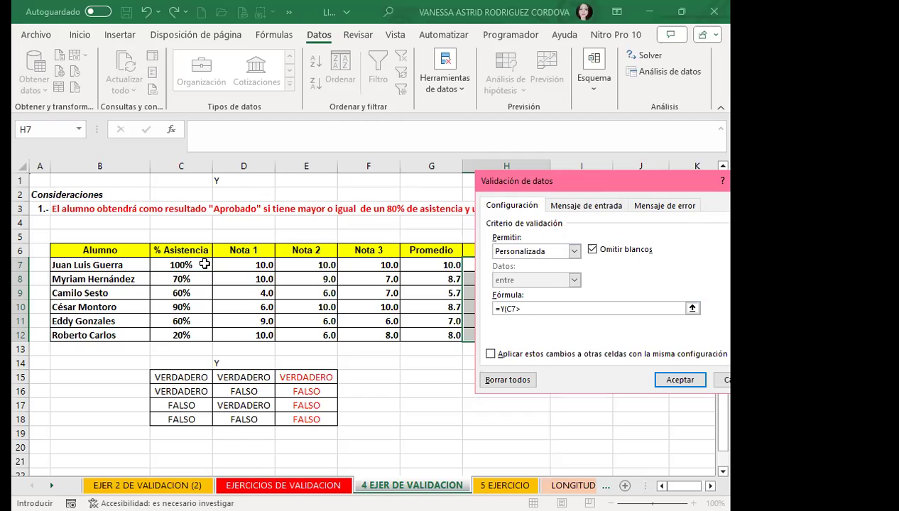
text( =80%;)
click(427, 263)
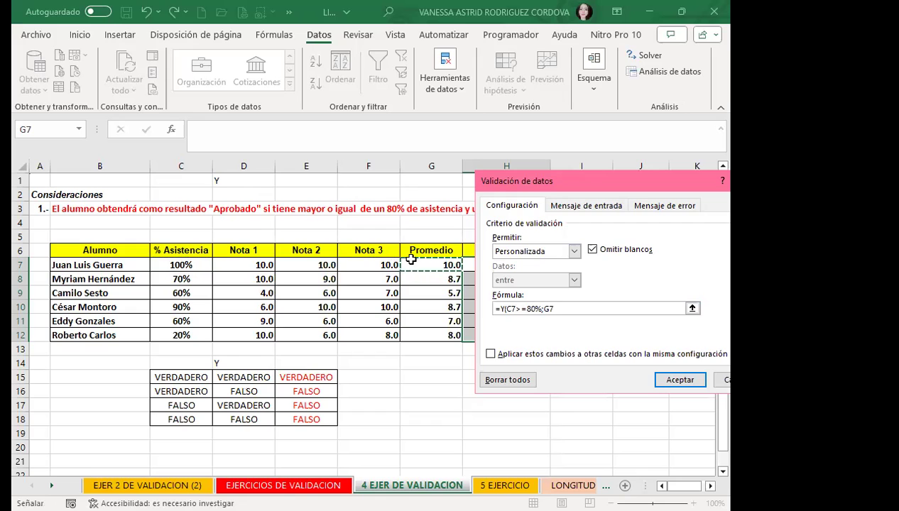
text(>)
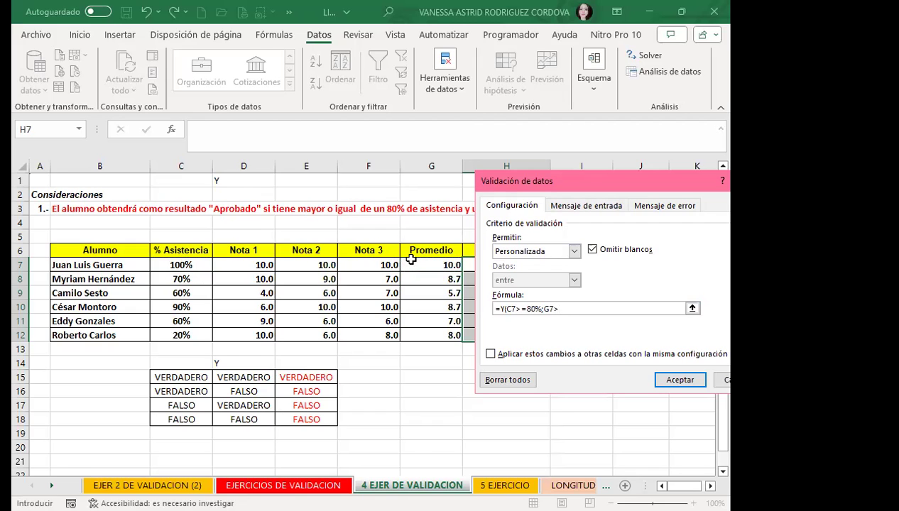
text(=)
drag(625, 187, 571, 176)
text(8)
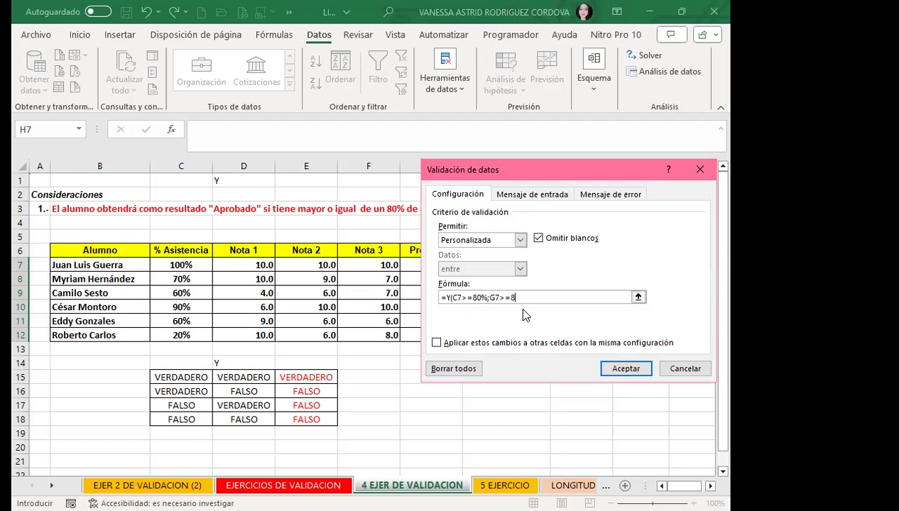
text())
Apply the validation to H7:H12 with a Stop alert titled DETENER requiring both conditions passed.
click(604, 196)
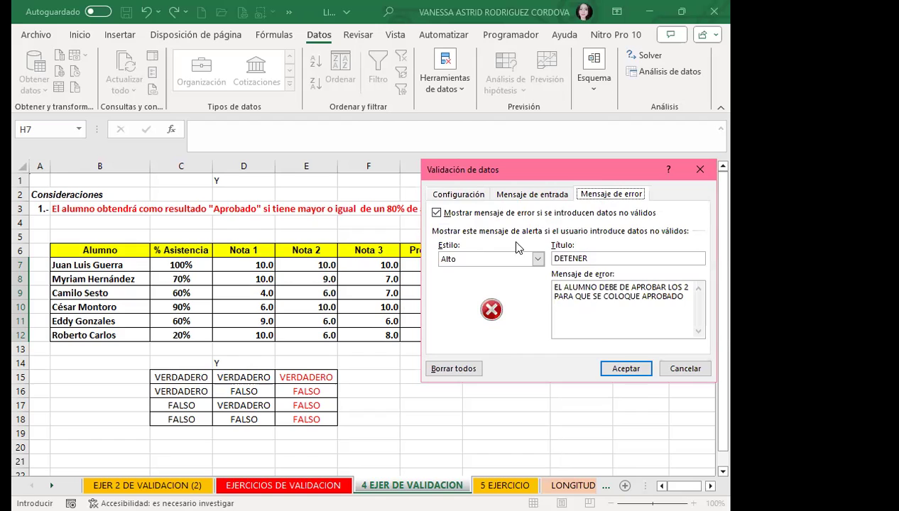
drag(594, 172, 455, 160)
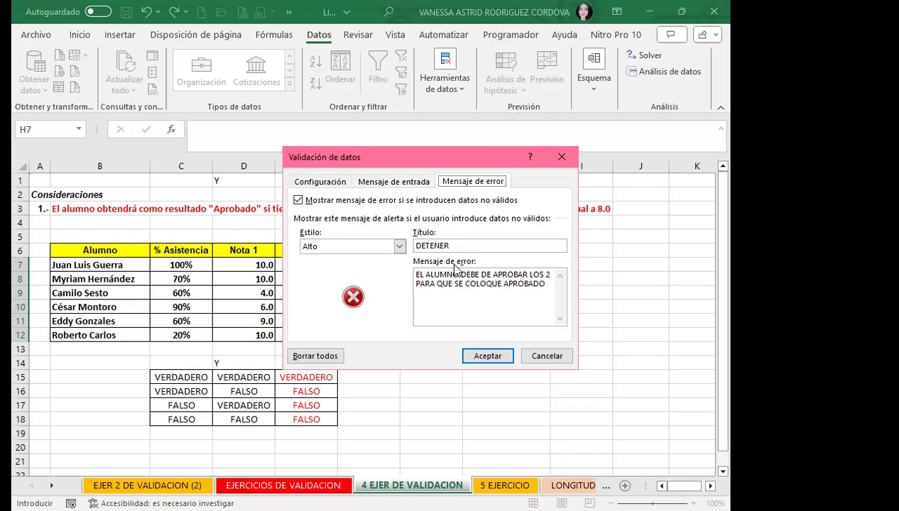
click(487, 355)
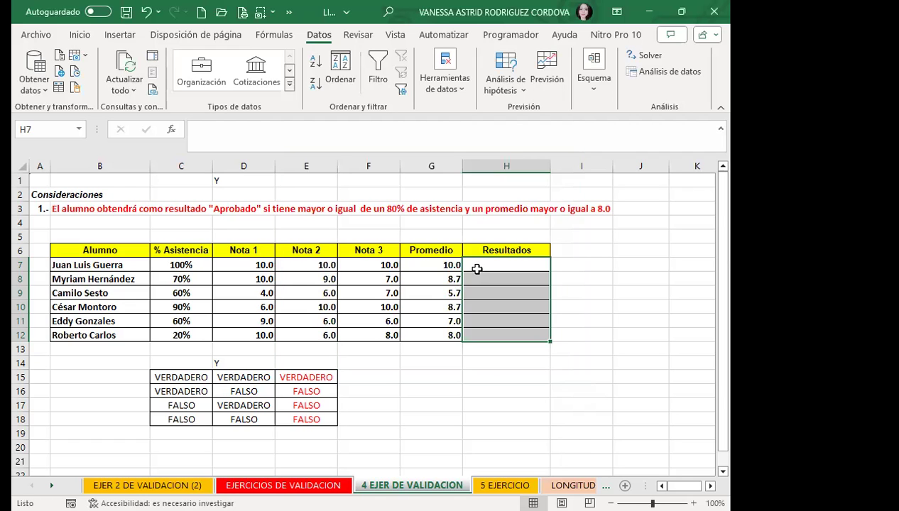
Enter APROBADO in H7.
click(477, 268)
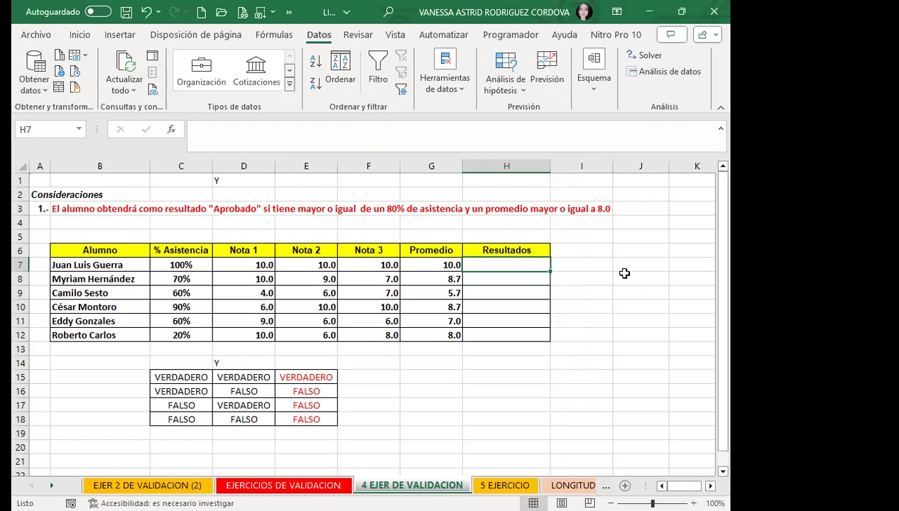
text(APROBADO)
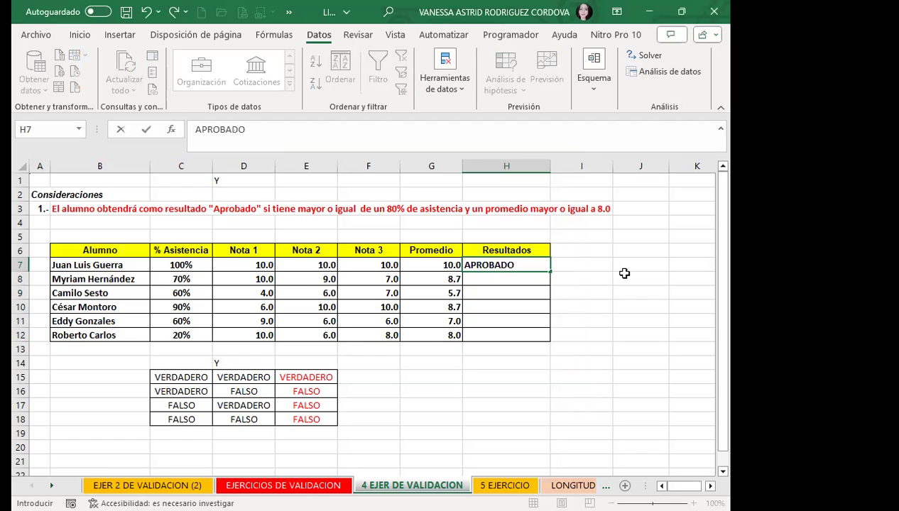
key(Return)
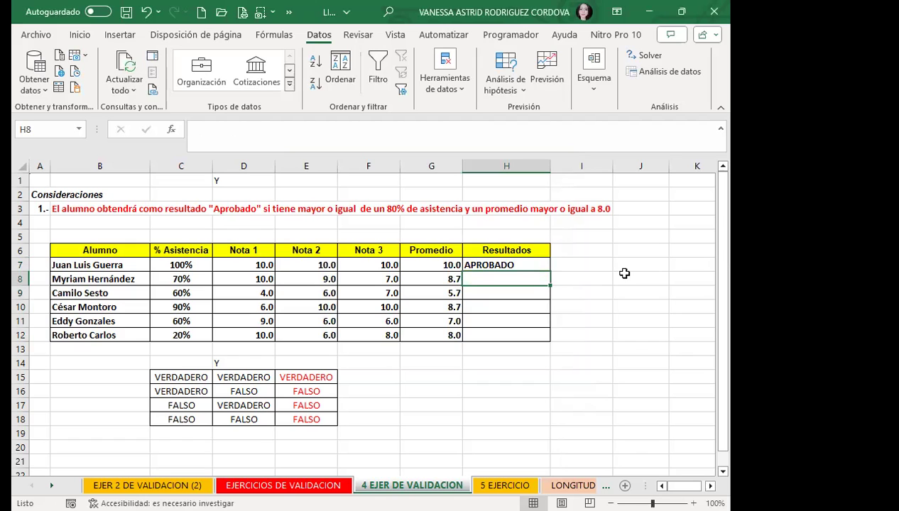
Test invalid entries in H8 and H9, dismissing the DETENER alerts and leaving both empty.
text(5)
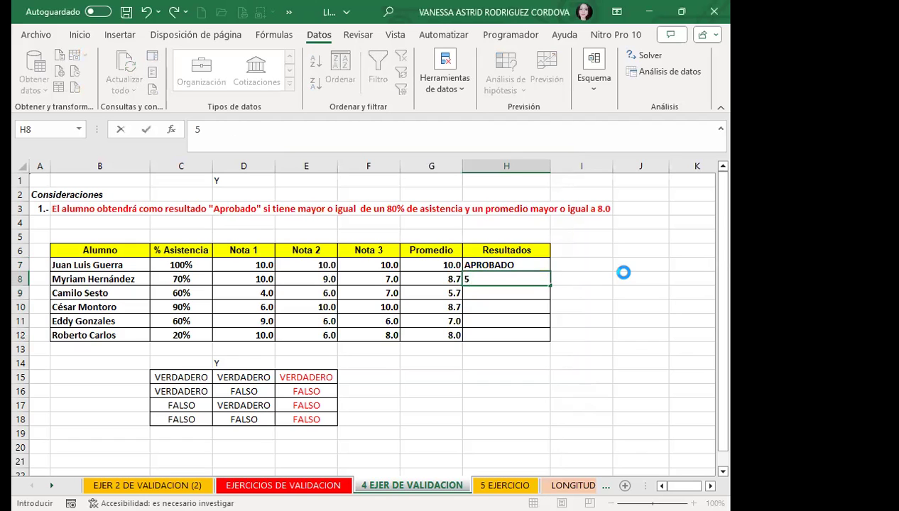
key(Return)
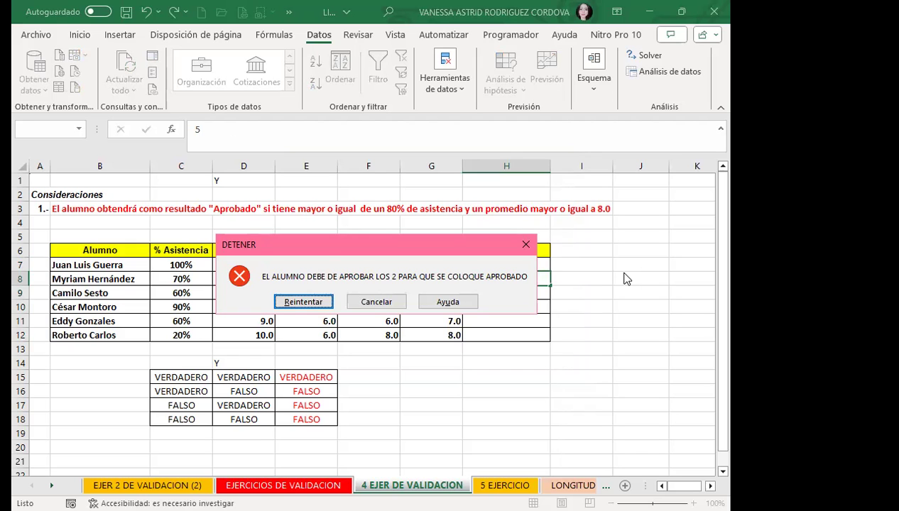
key(Return)
key(BackSpace)
key(Return)
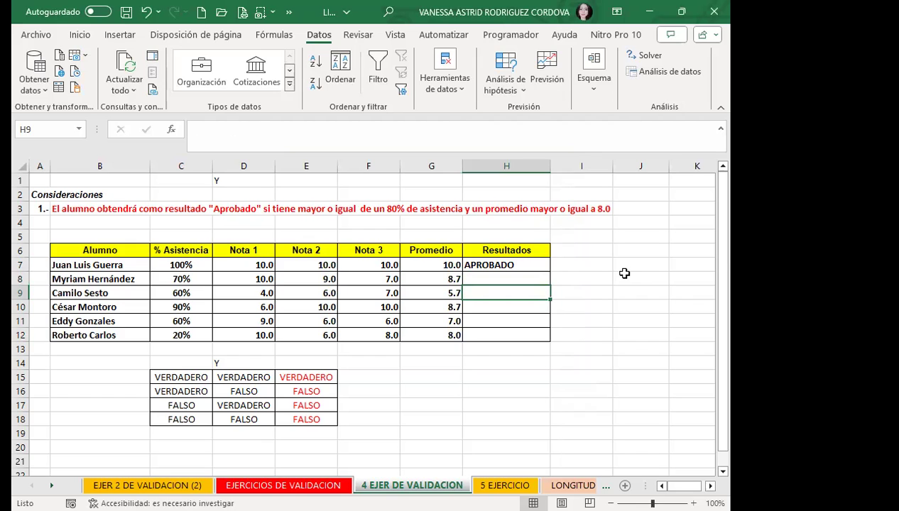
key(Return)
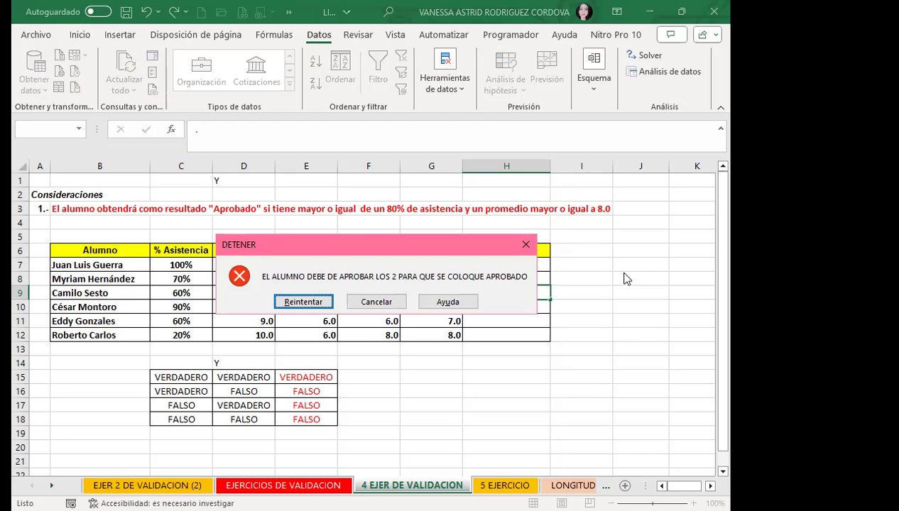
key(Return)
key(BackSpace)
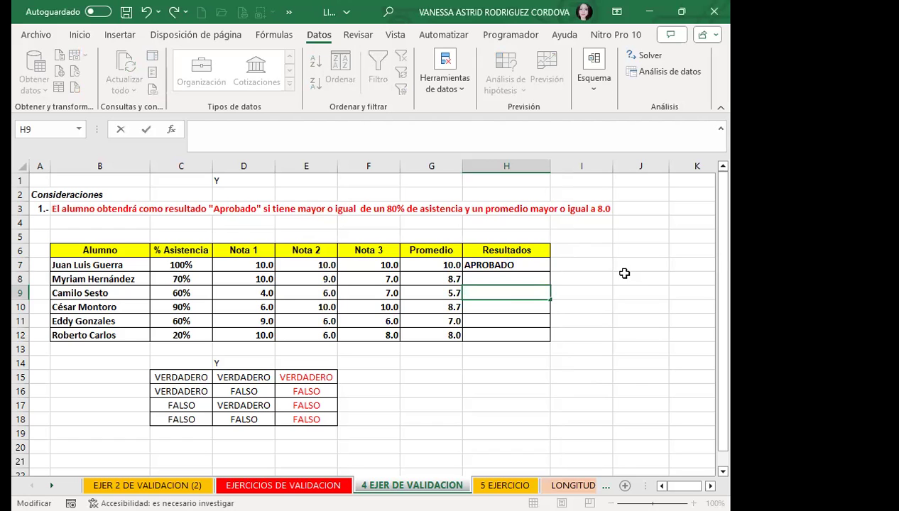
key(Return)
Enter APROBADO in H10 and select the Y truth table C14:E18.
text(APROBADO)
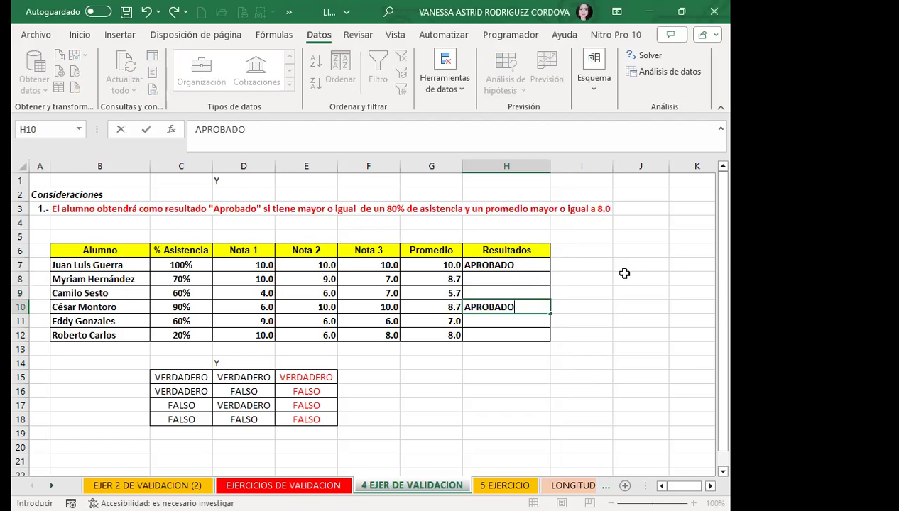
key(Return)
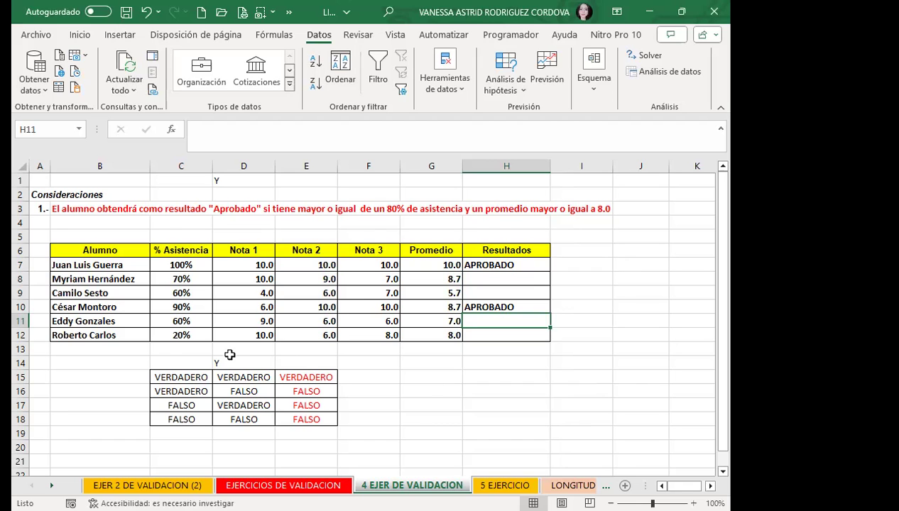
drag(178, 360, 298, 424)
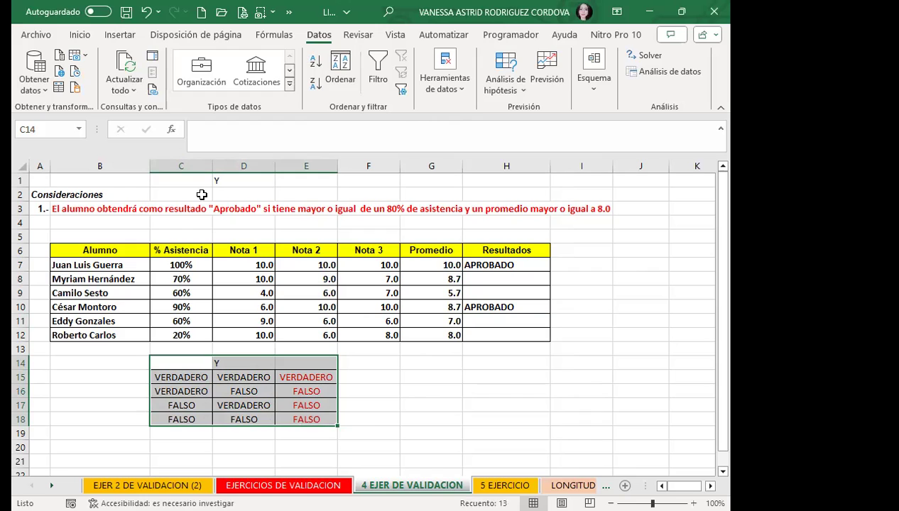
Paste the copied Y truth table at E13 on 5 EJERCICIO and autofit columns E and F.
key(ctrl+c)
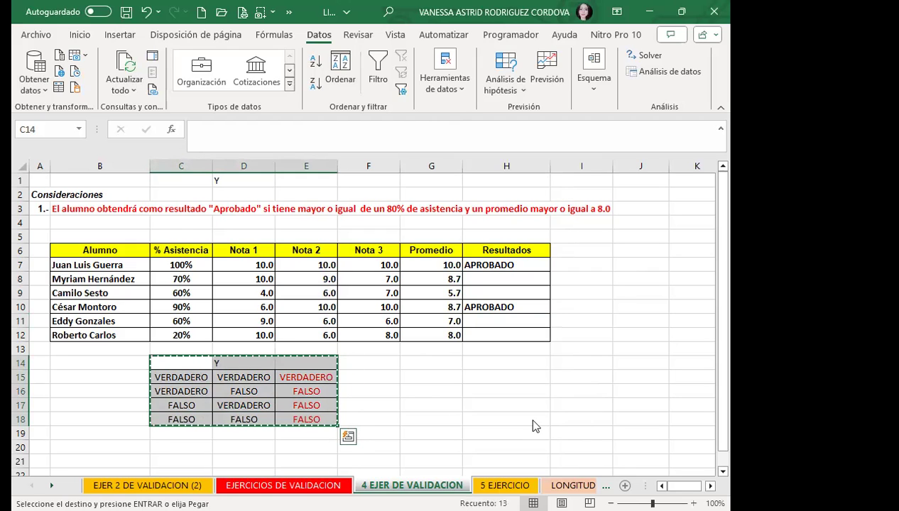
click(500, 487)
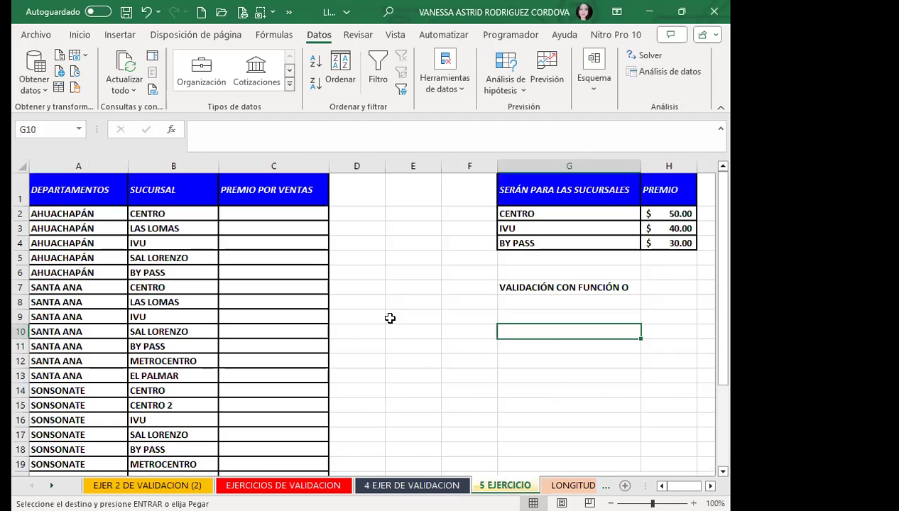
scroll(430, 311, down, 2)
click(429, 247)
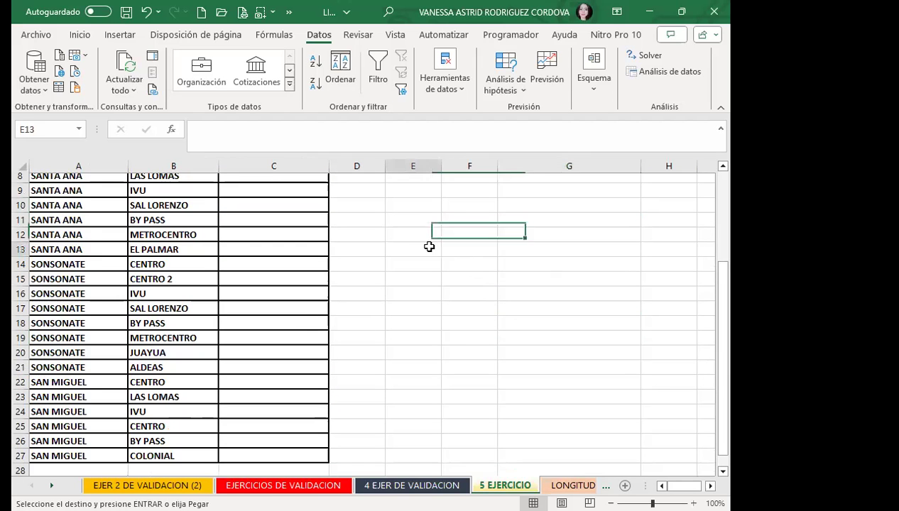
key(ctrl+v)
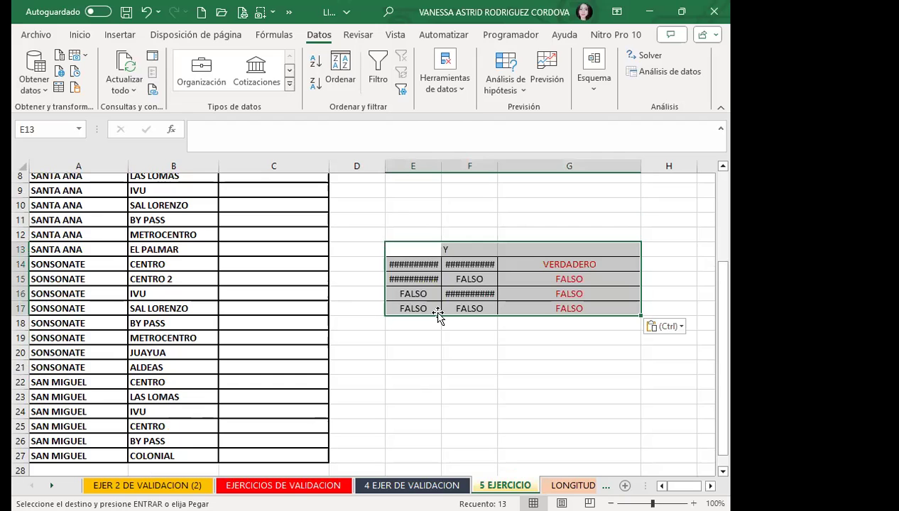
double_click(441, 166)
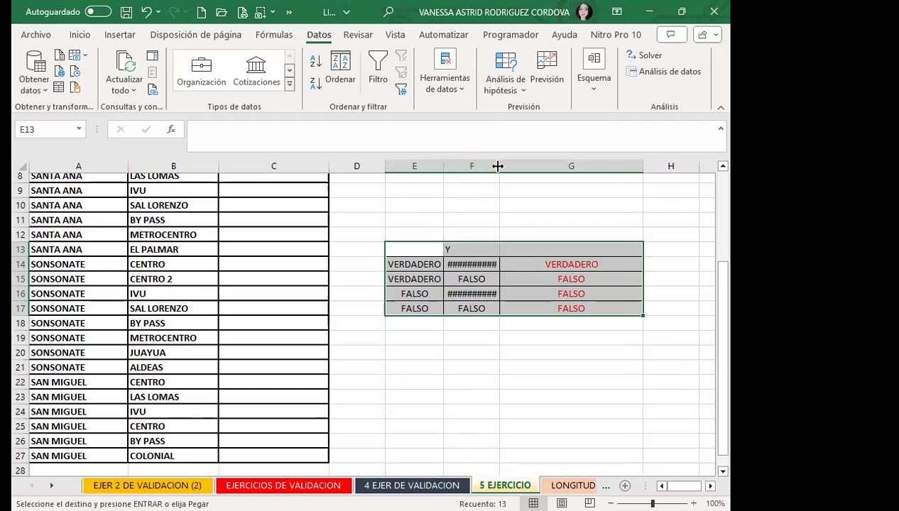
double_click(498, 167)
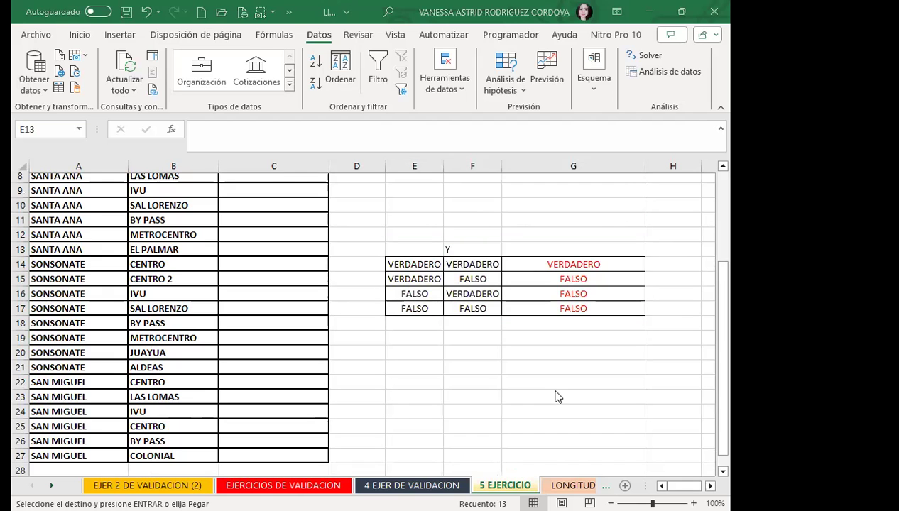
scroll(557, 397, up, 2)
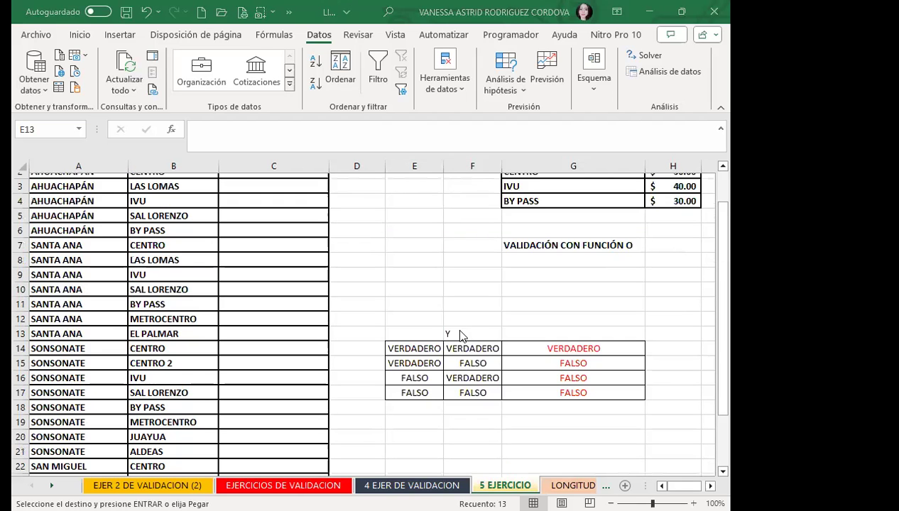
Change the truth table heading in F13 from Y to O.
click(462, 332)
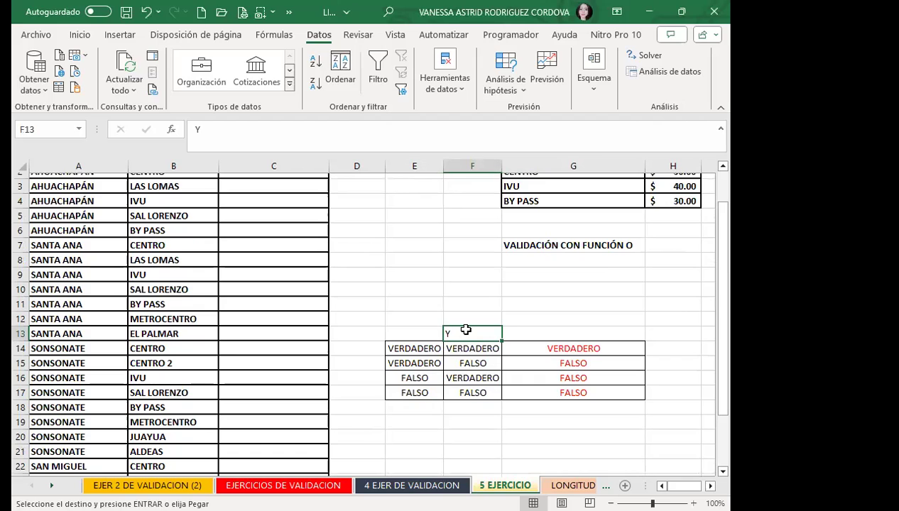
text(O)
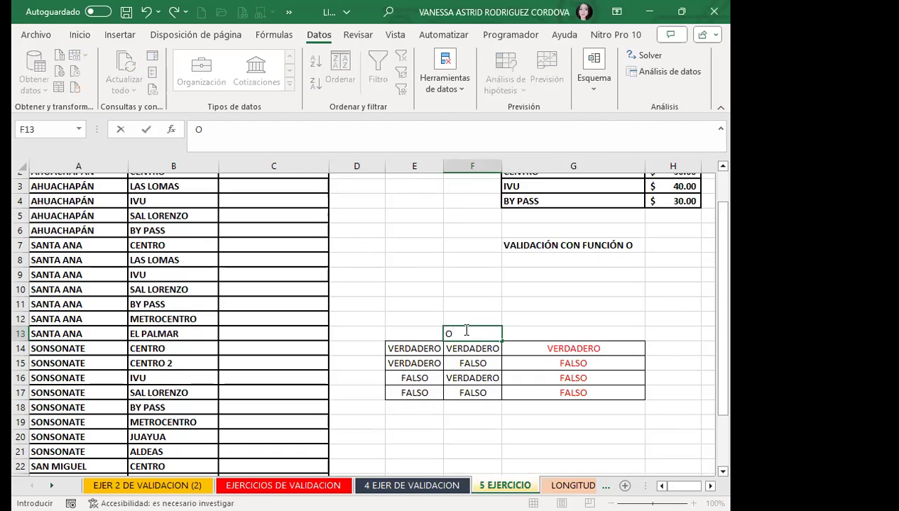
click(481, 364)
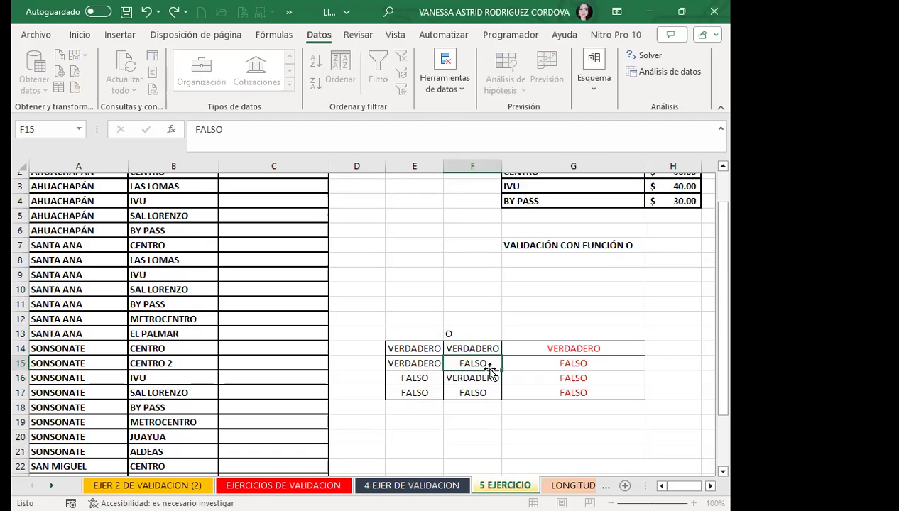
Fill the VERDADERO result from G14 down into G15 for the VERDADERO/FALSO row.
click(426, 350)
click(463, 348)
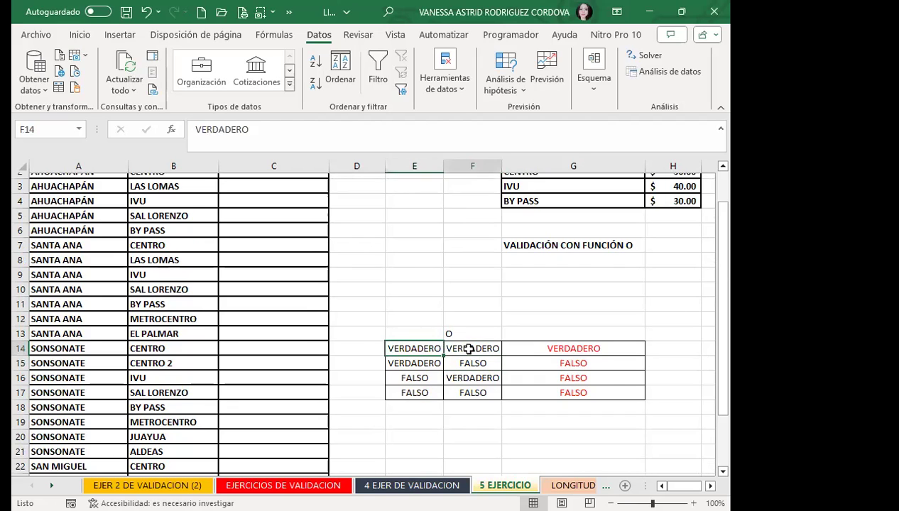
click(556, 348)
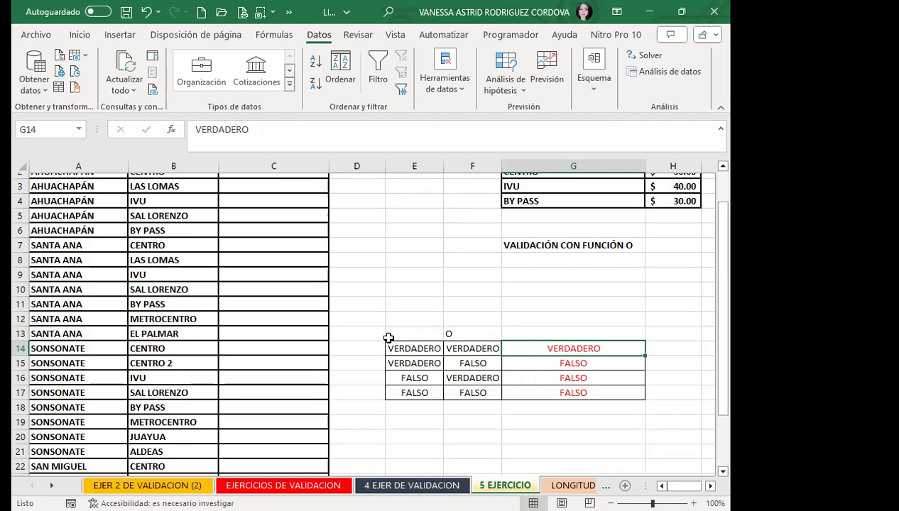
click(415, 362)
click(470, 363)
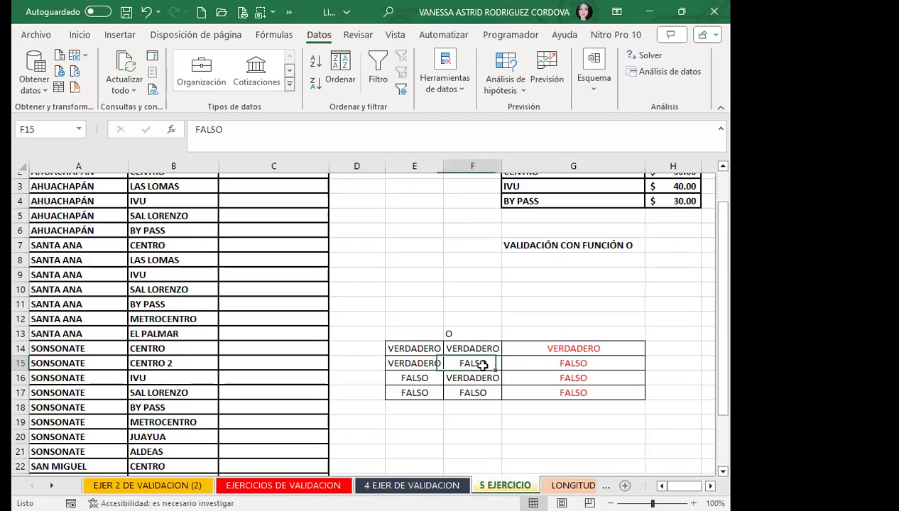
click(634, 348)
drag(645, 357, 643, 367)
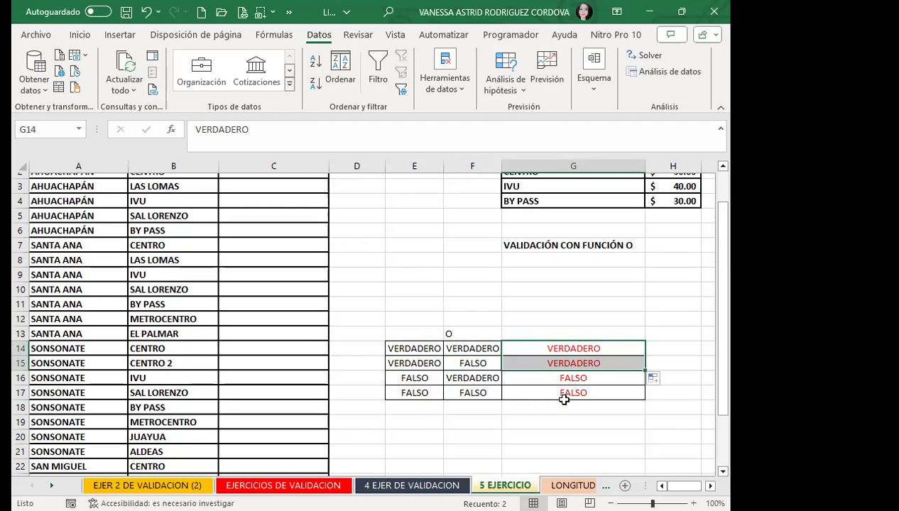
Fill the VERDADERO result from G15 down into G16 for the third row.
click(410, 376)
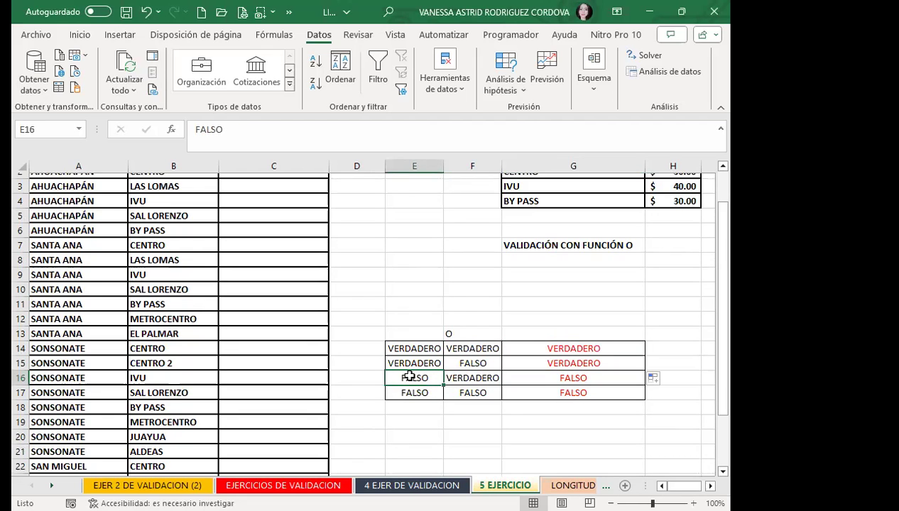
click(486, 378)
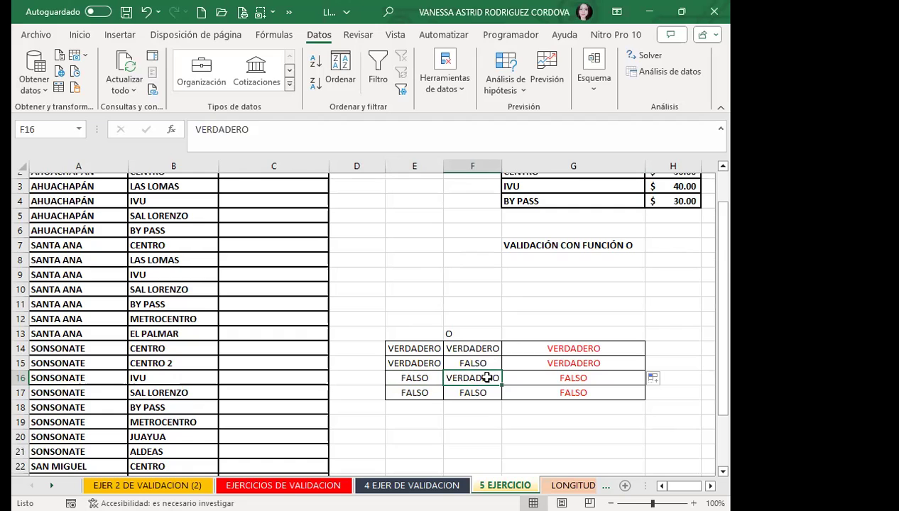
click(553, 362)
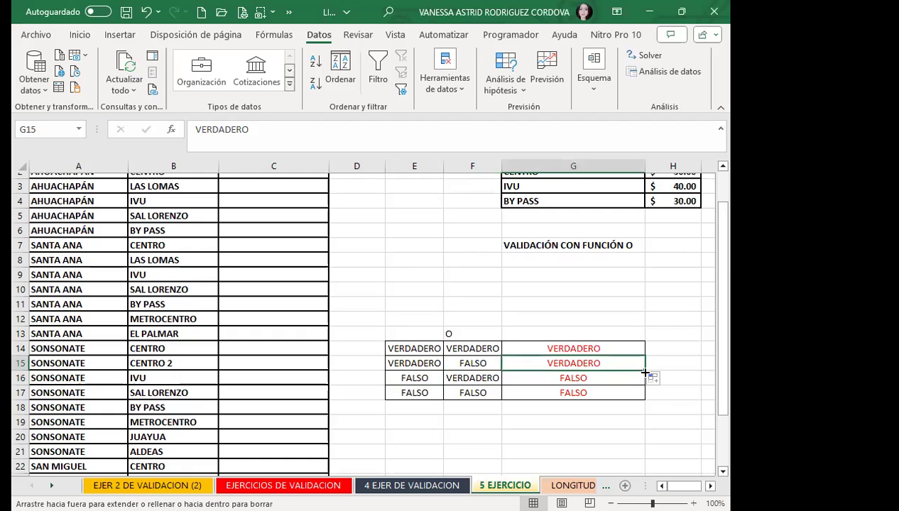
drag(645, 370, 643, 387)
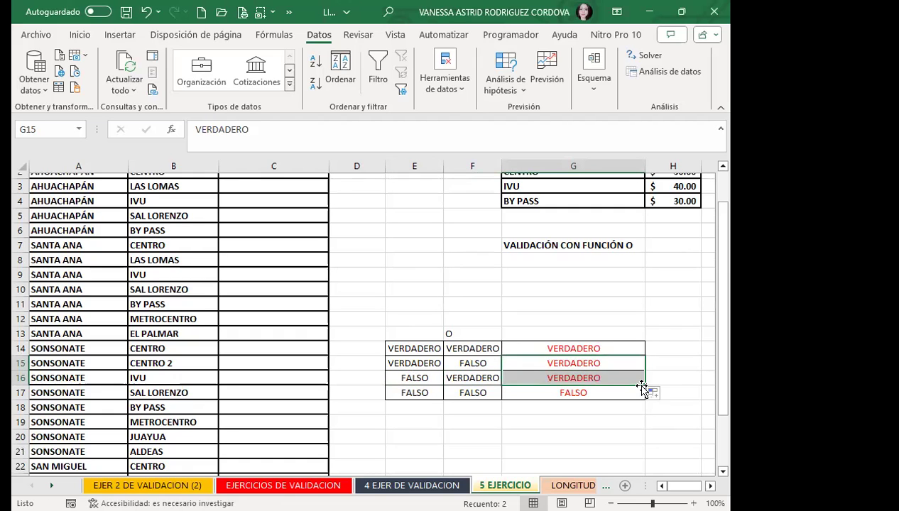
Review the O heading, the G14 result and the FALSO/FALSO row giving FALSO in G17.
click(462, 334)
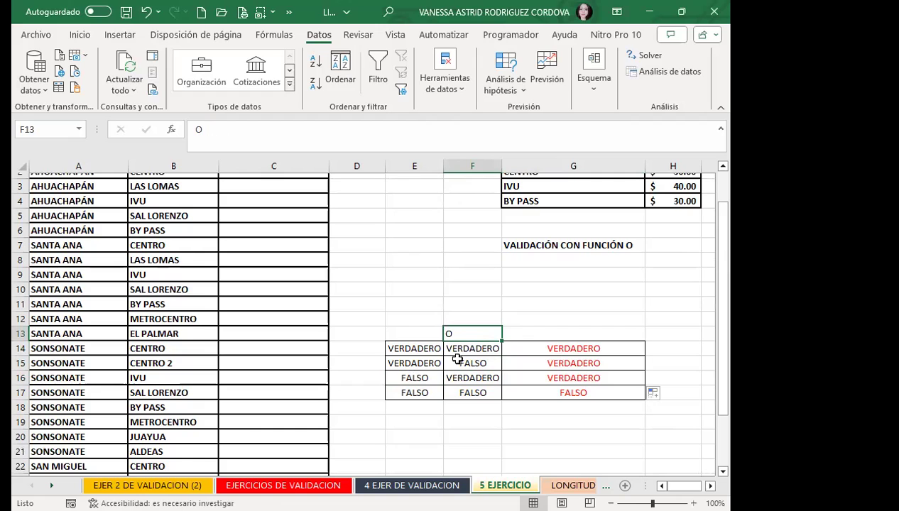
click(543, 352)
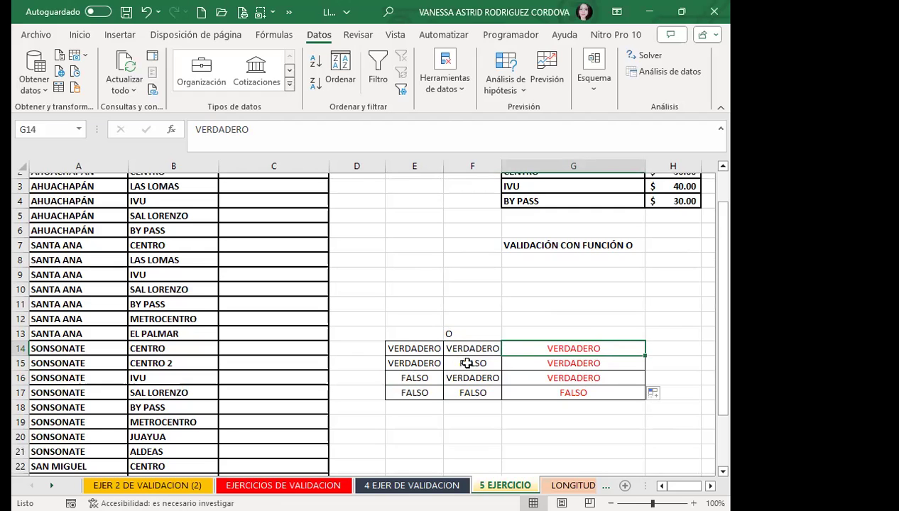
click(394, 394)
click(462, 392)
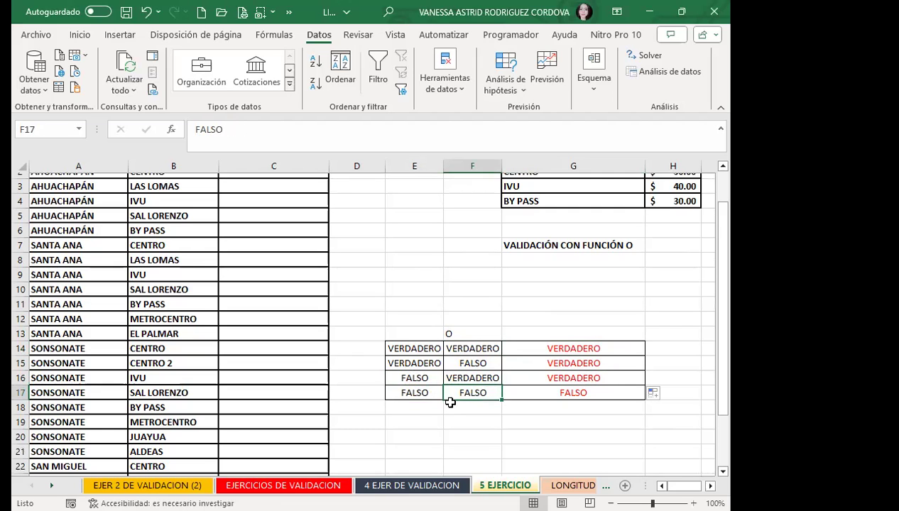
click(401, 393)
click(460, 392)
click(529, 391)
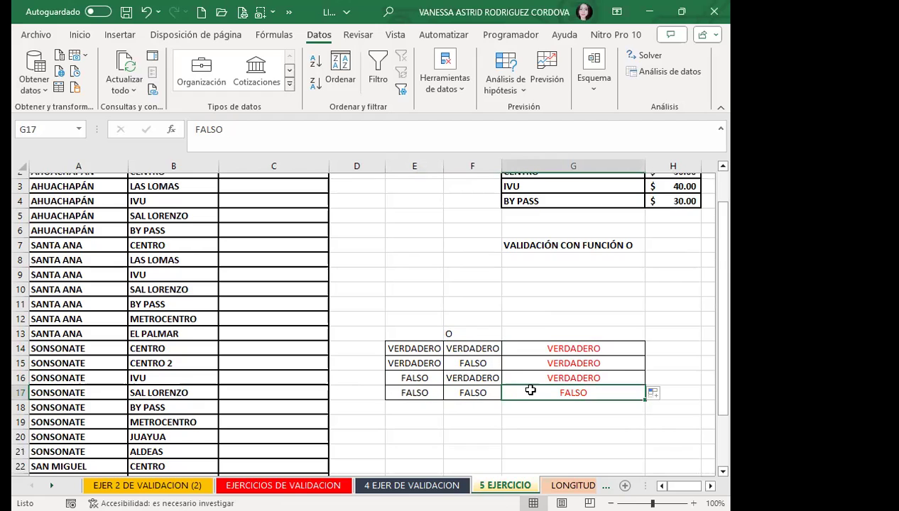
Review the inputs and VERDADERO results of the first three OR table rows.
click(417, 345)
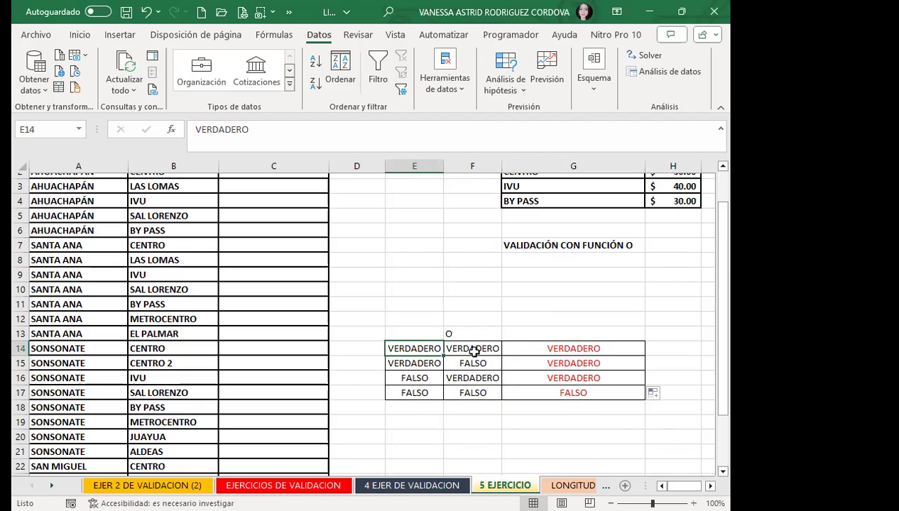
click(468, 348)
click(539, 350)
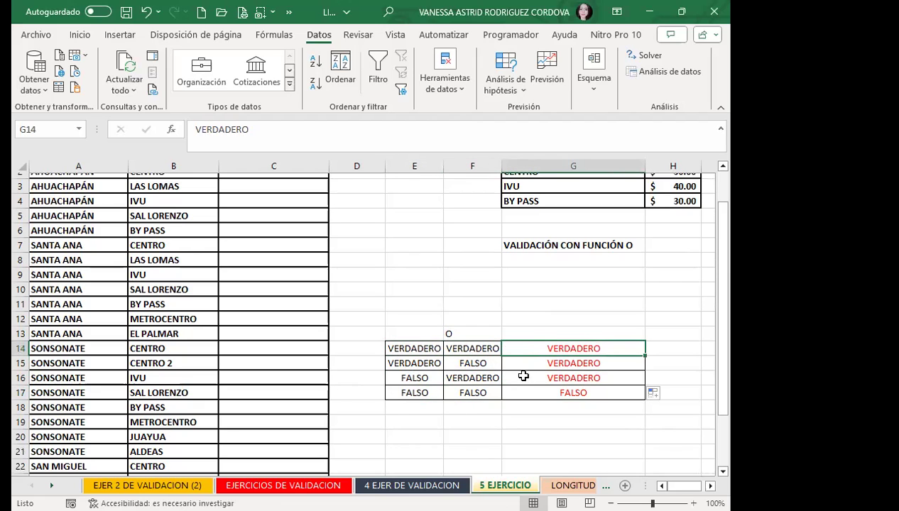
click(474, 345)
click(520, 348)
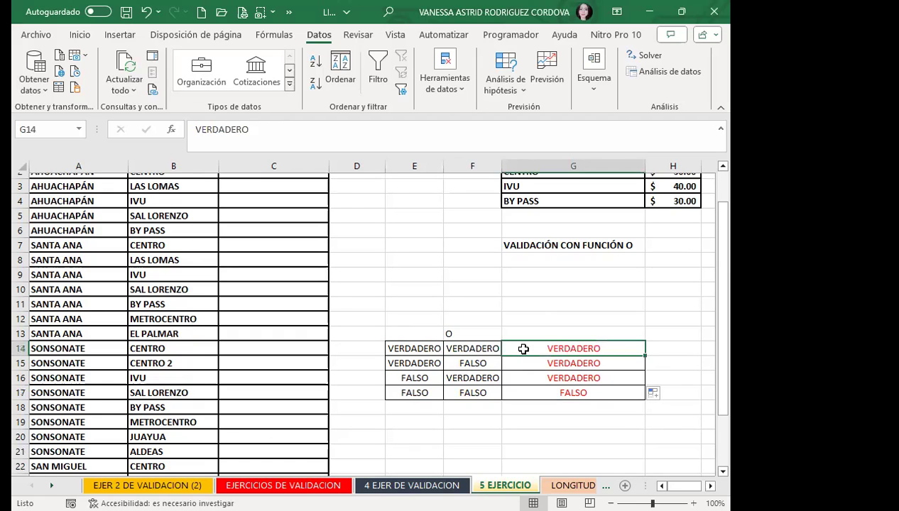
click(423, 362)
click(455, 359)
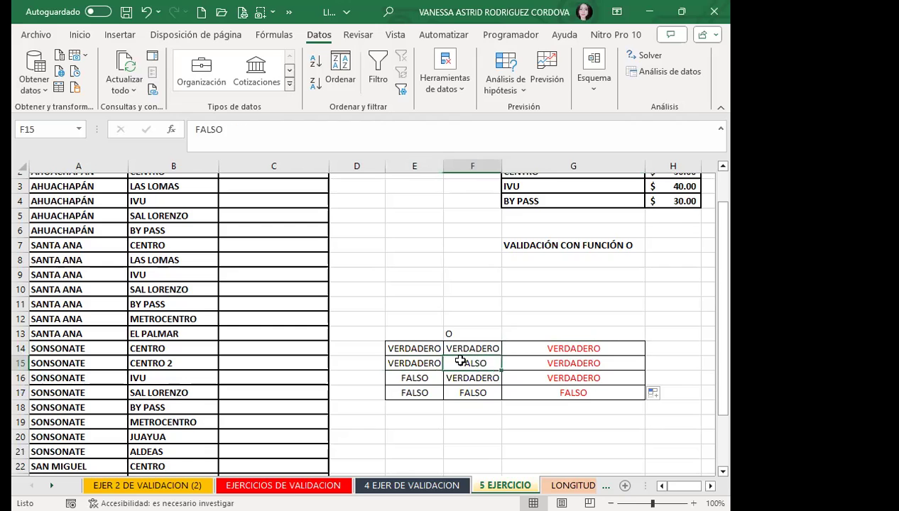
click(522, 361)
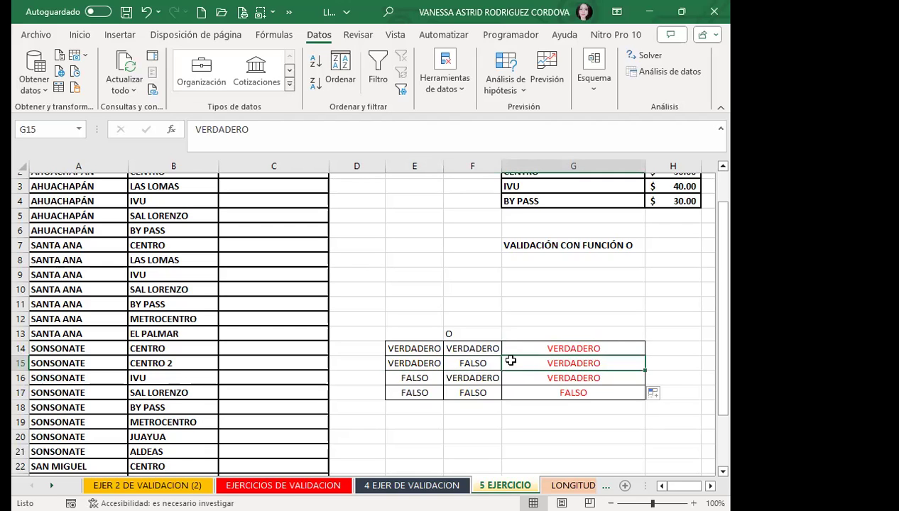
click(411, 379)
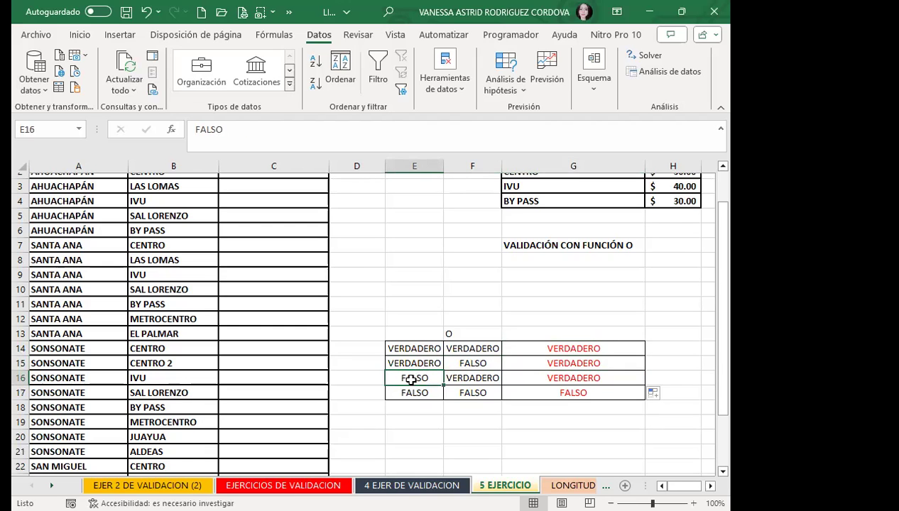
click(455, 379)
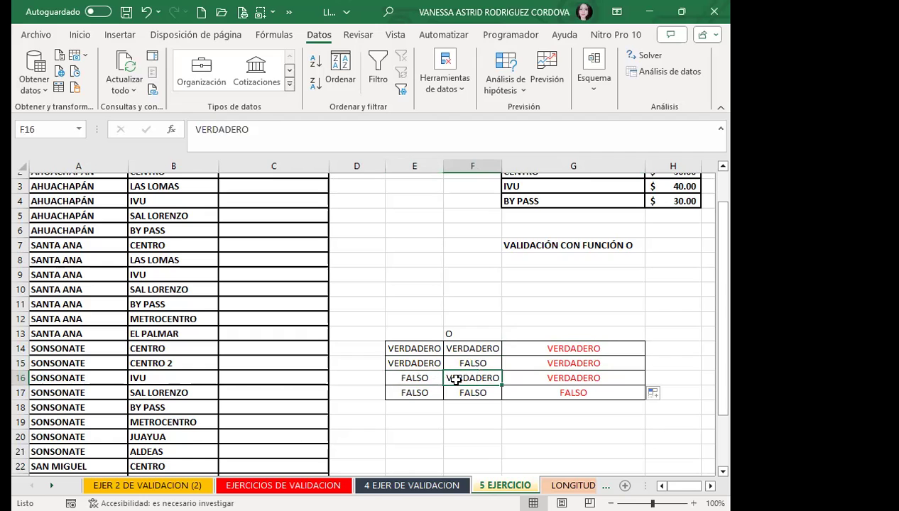
click(531, 379)
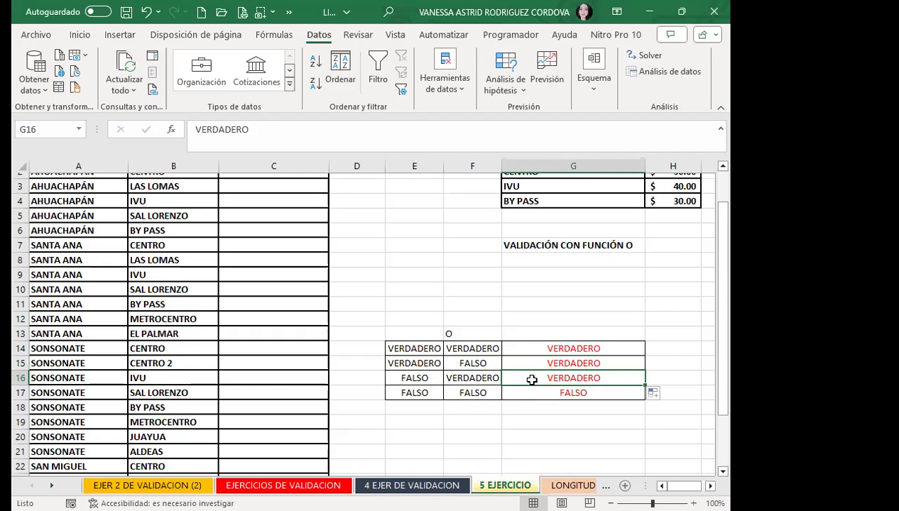
click(459, 333)
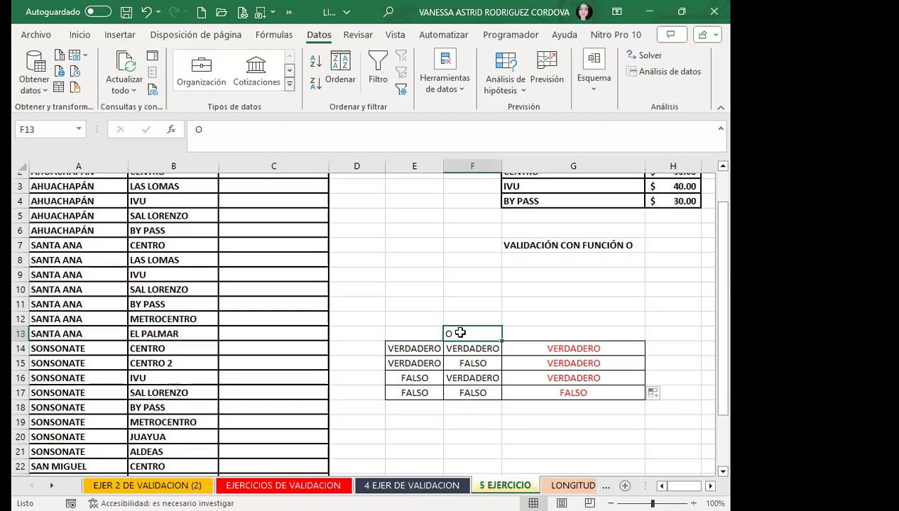
Point out the VERDADERO results in E14, F14 and G14 of the truth table.
click(426, 346)
click(480, 346)
click(534, 350)
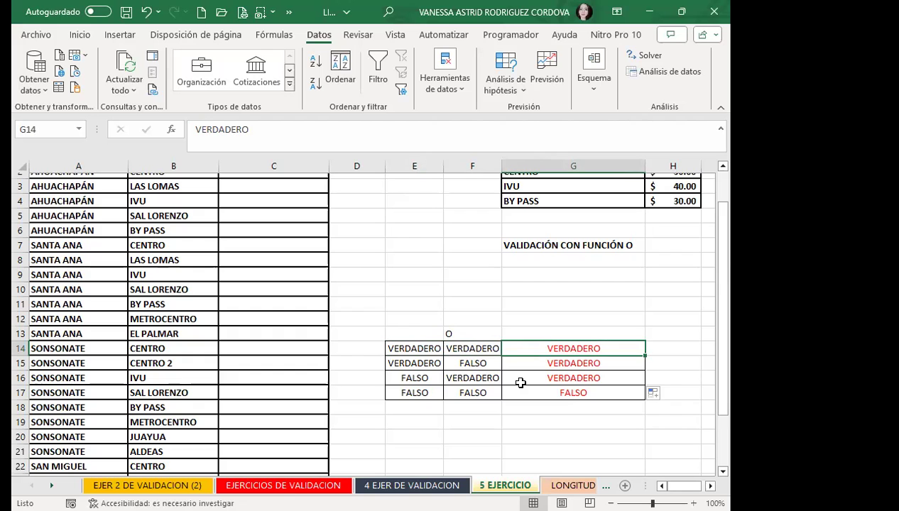
scroll(484, 379, up, 1)
click(420, 299)
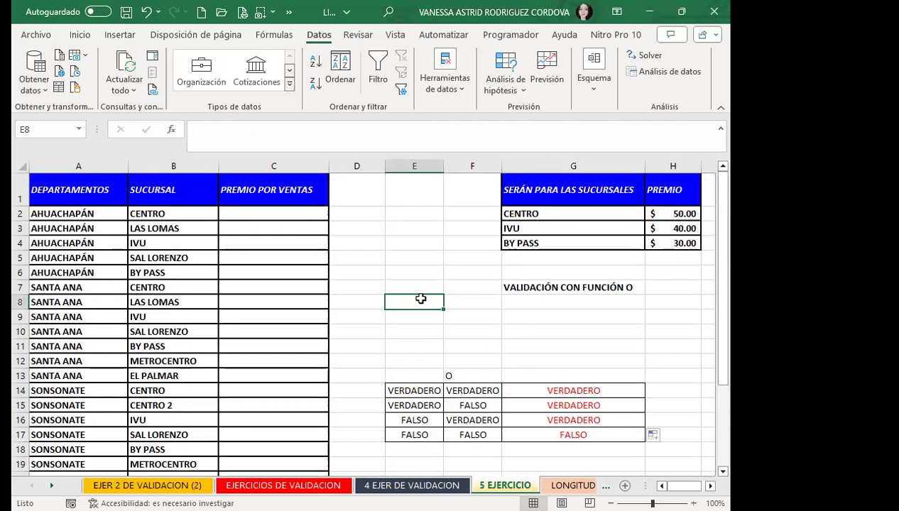
Point out the PREMIO POR VENTAS header and the branch names listed in column B.
click(272, 196)
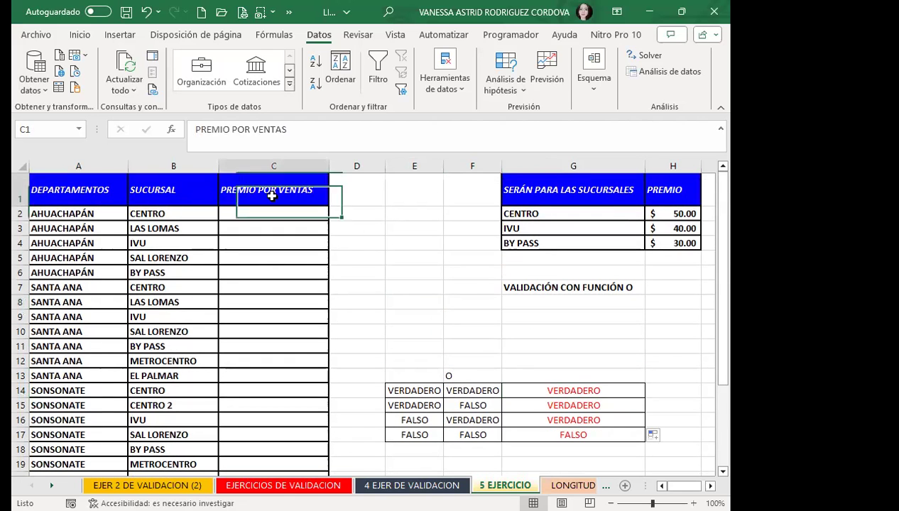
click(253, 213)
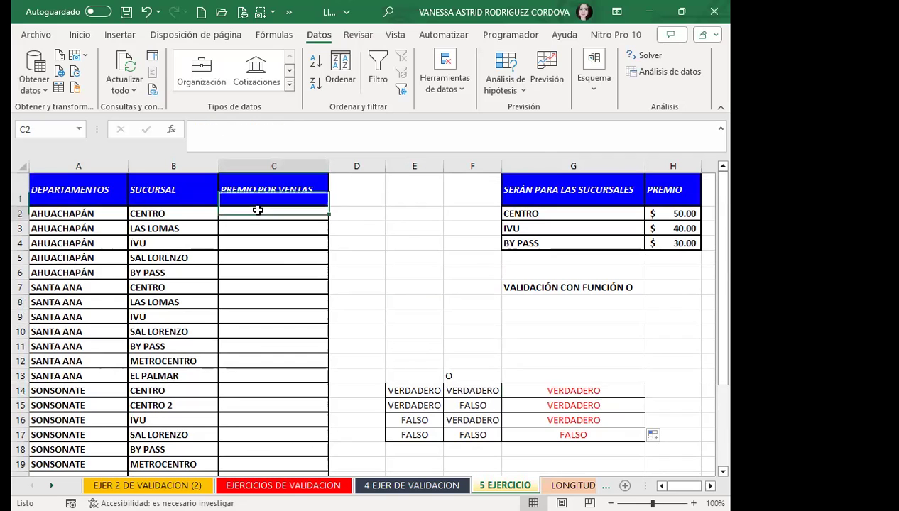
click(170, 213)
click(174, 227)
click(180, 212)
click(181, 243)
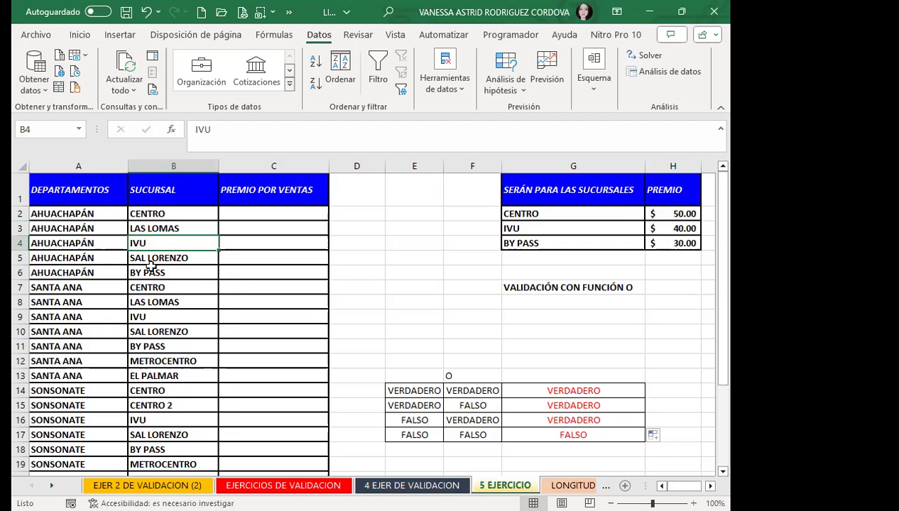
click(186, 276)
click(189, 295)
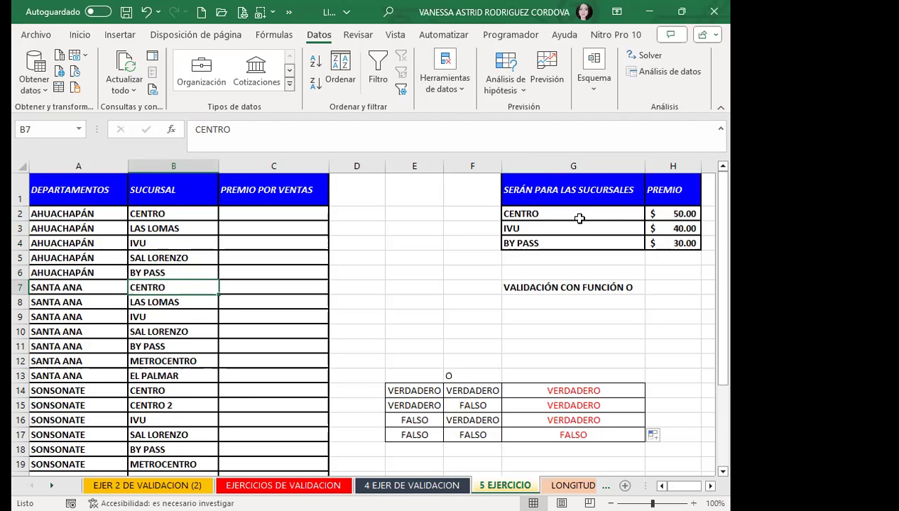
Point out the rewarded branches in column G and the 50.00, 40.00, 30.00 premiums in column H.
click(554, 214)
click(545, 231)
drag(545, 236, 549, 254)
click(581, 240)
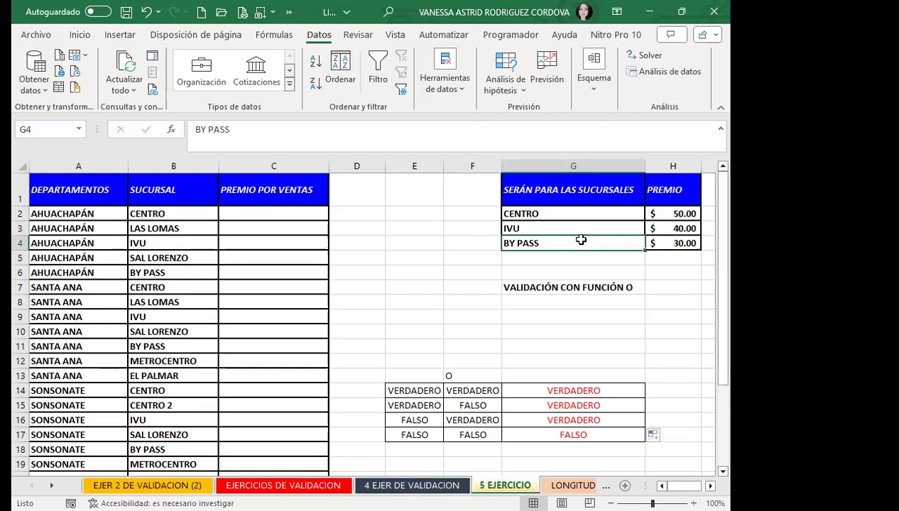
click(654, 212)
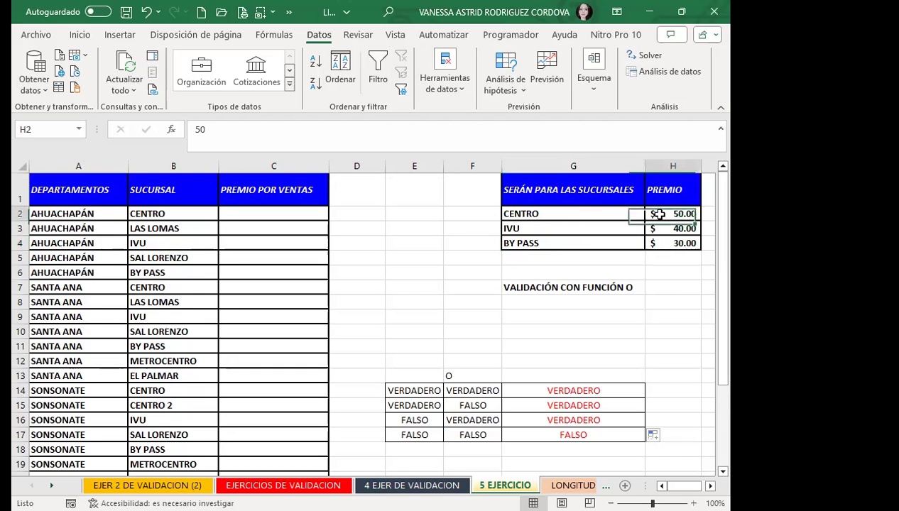
click(659, 227)
click(656, 243)
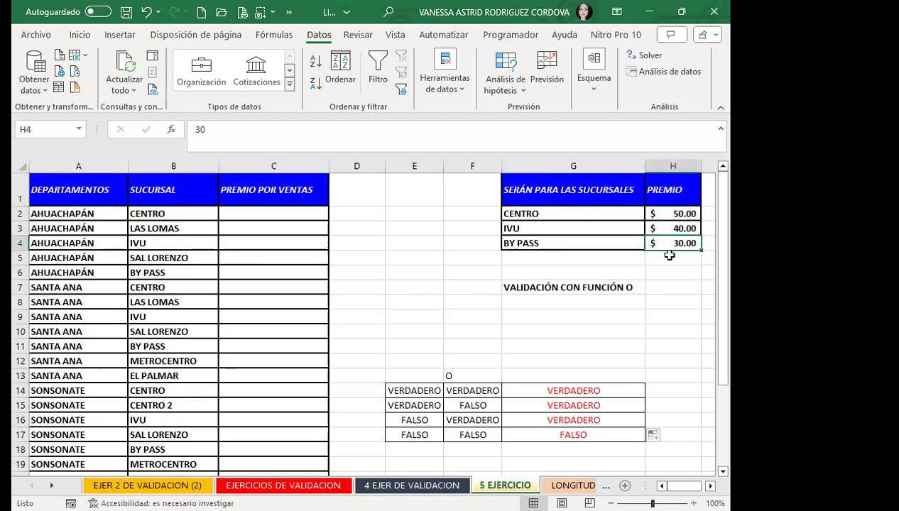
Match each rewarded branch to its premium: CENTRO 50.00, IVU 40.00, BY PASS 30.00.
click(579, 217)
click(665, 220)
click(572, 229)
click(653, 232)
click(548, 245)
click(660, 248)
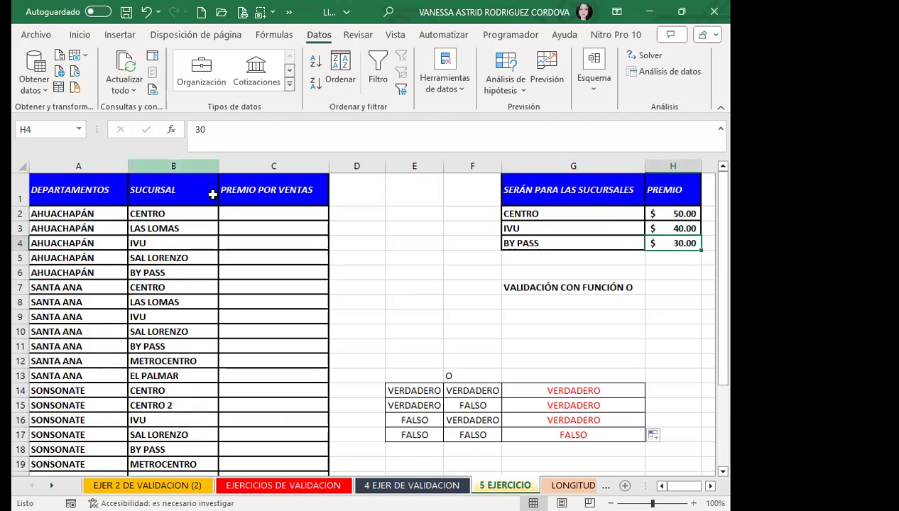
Select C2:C27 and open Validación de datos from the Datos tab's data tools.
click(255, 212)
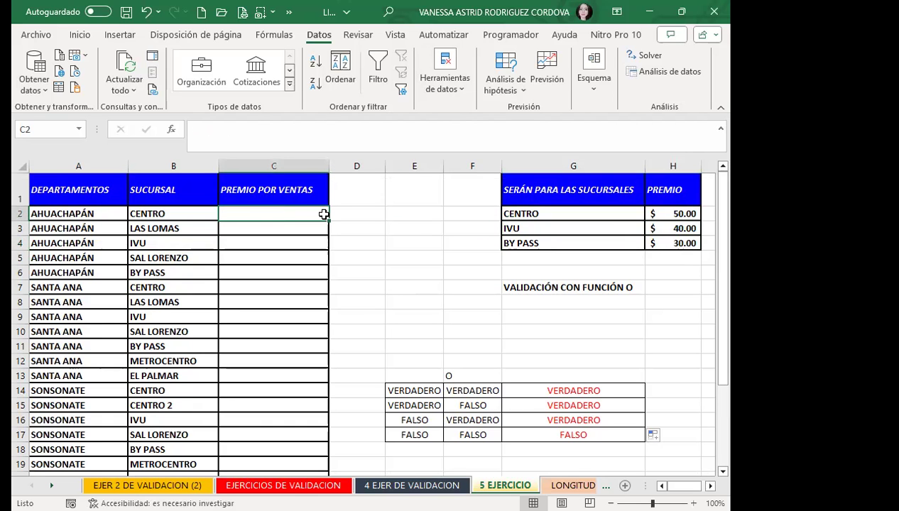
drag(315, 213, 305, 448)
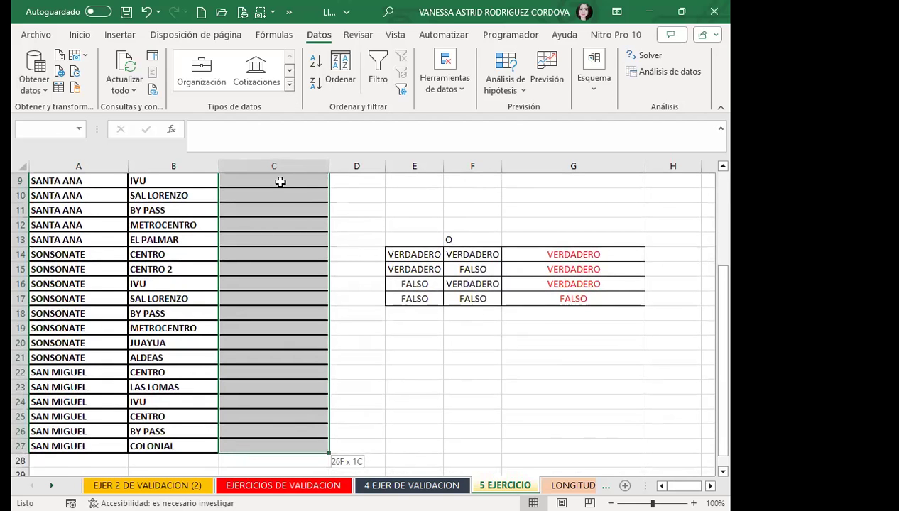
scroll(375, 273, down, 6)
scroll(265, 265, up, 8)
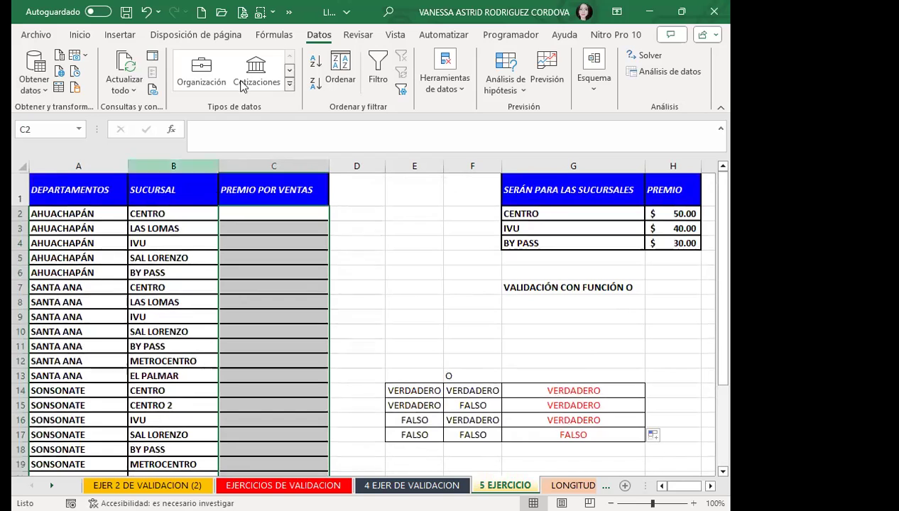
click(448, 83)
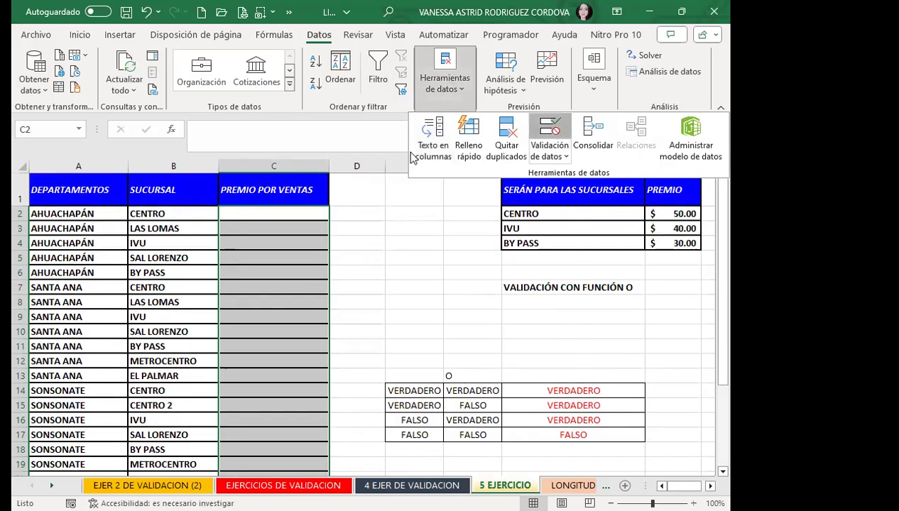
drag(377, 162, 342, 167)
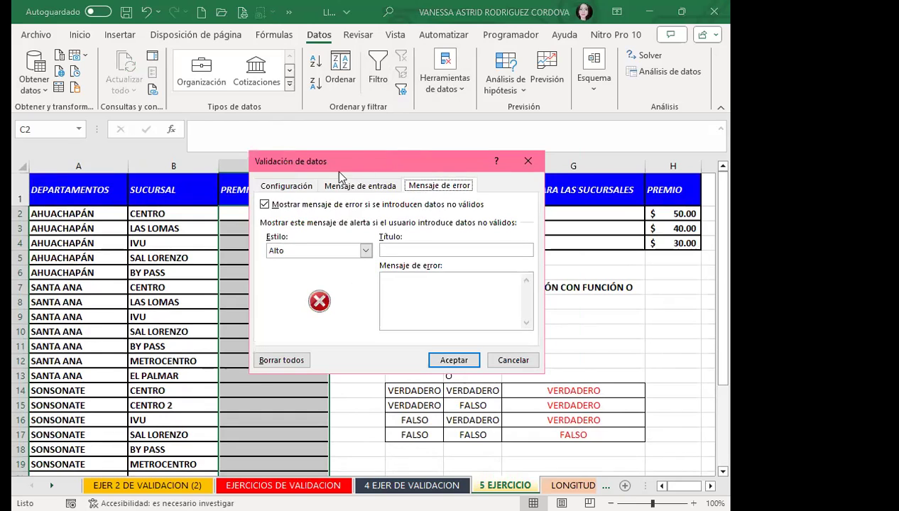
Set Permitir to Personalizada and start the formula as =O(B2=G2.
click(295, 186)
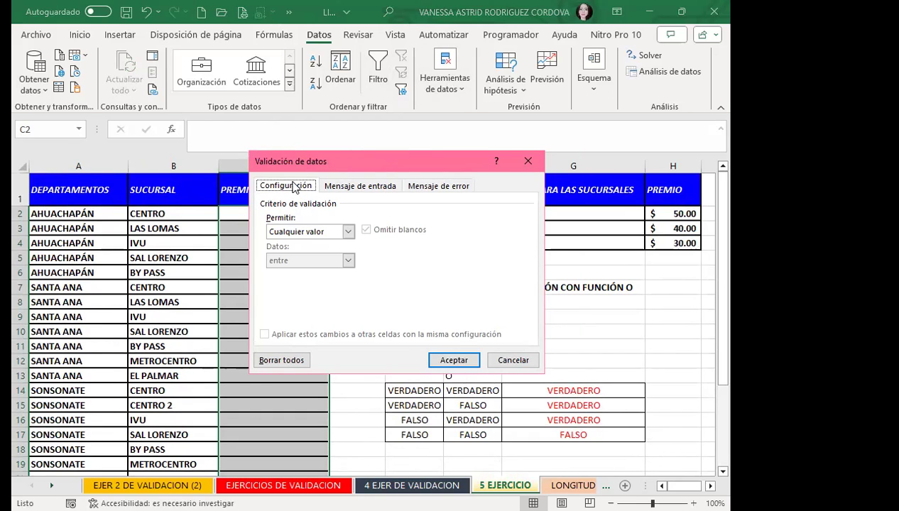
click(349, 232)
click(286, 308)
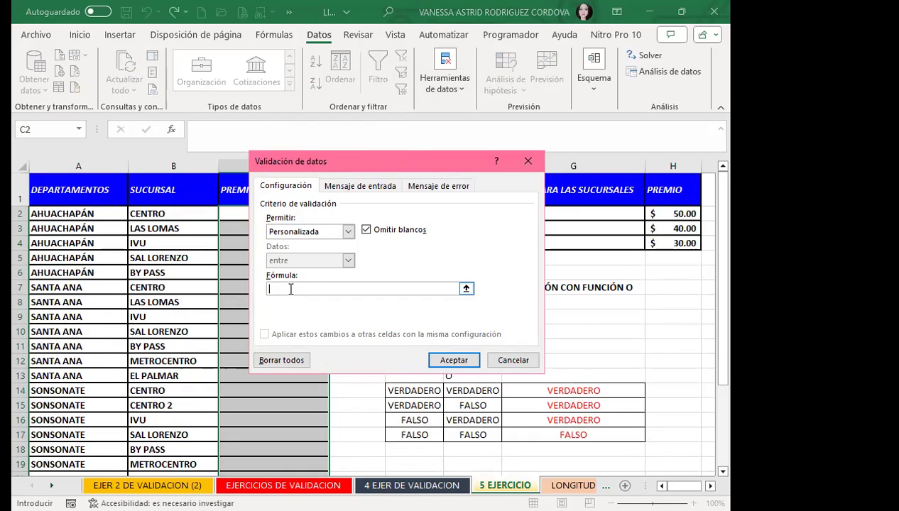
text(=O()
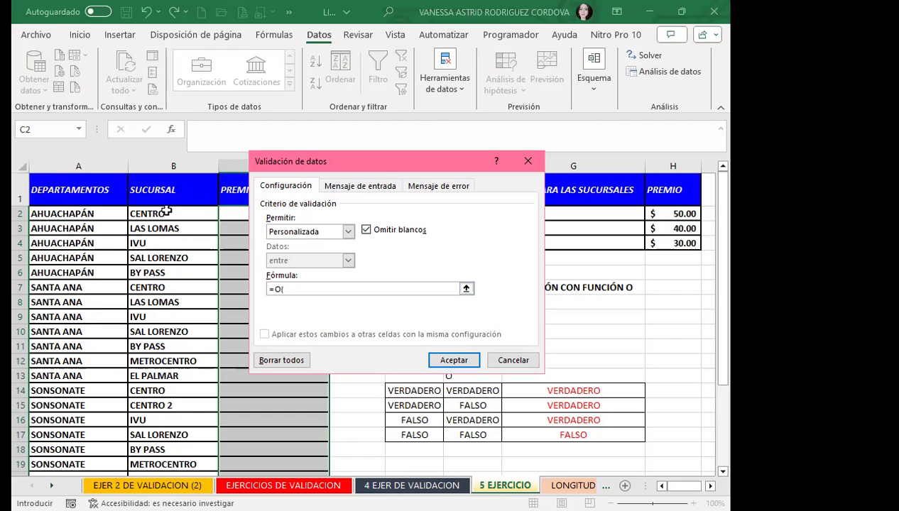
click(166, 213)
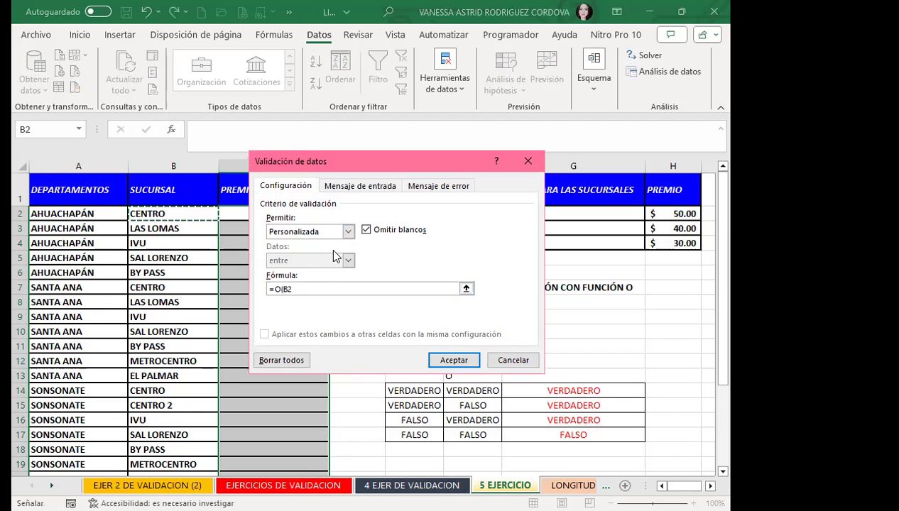
text(=)
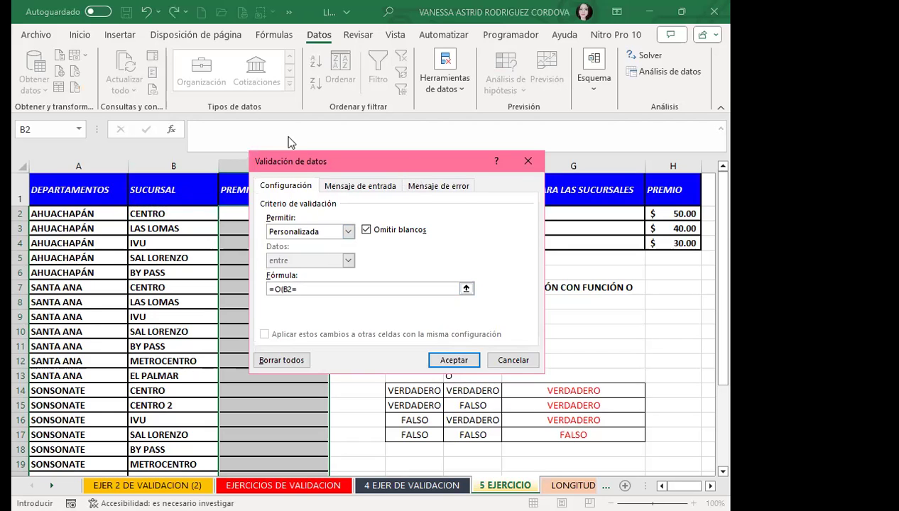
drag(287, 142, 287, 142)
click(560, 214)
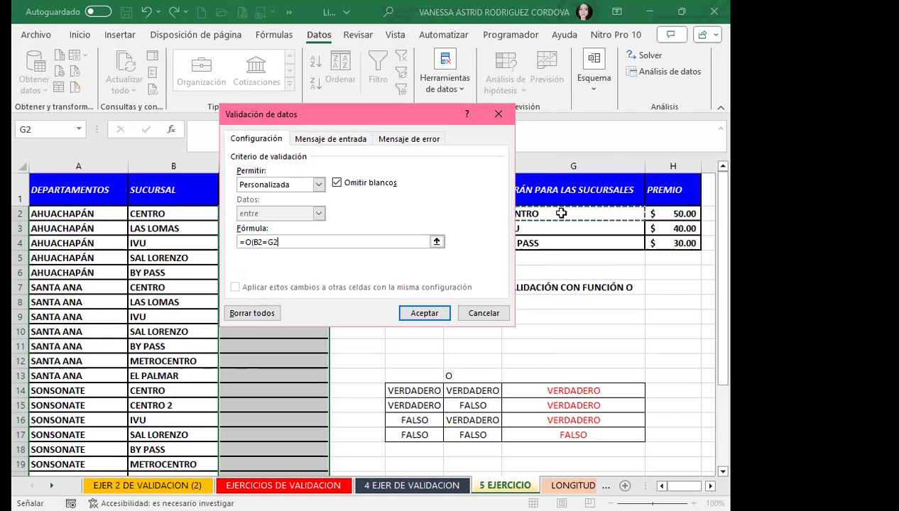
Make G2 absolute and add the second comparison B2=$G$3 to the formula.
key(F4)
text(;)
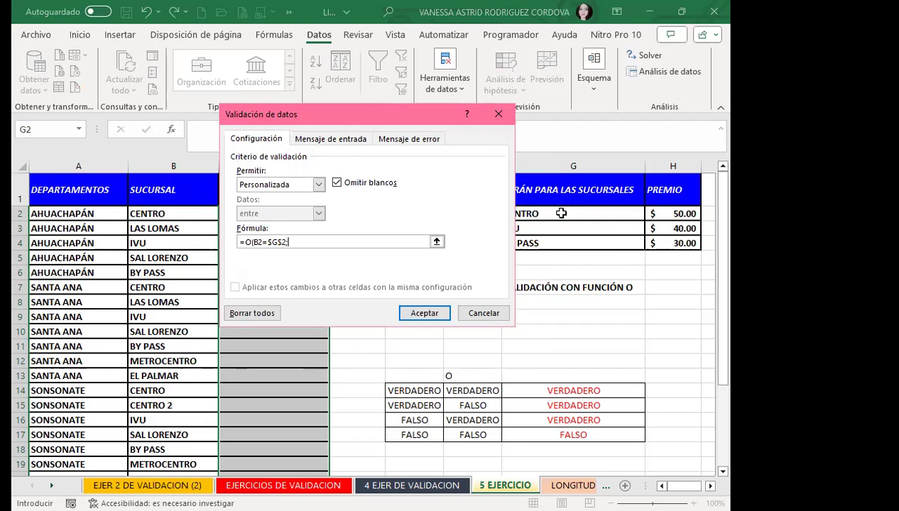
click(187, 214)
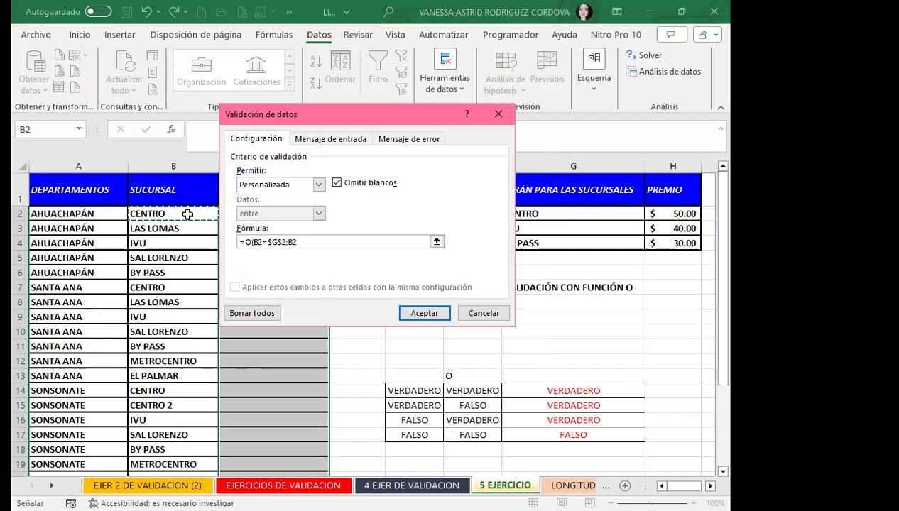
text(=)
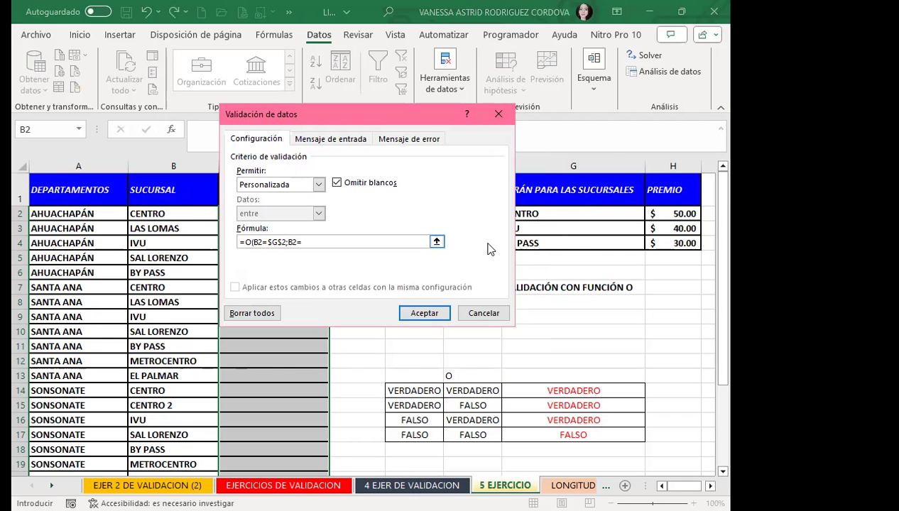
click(558, 225)
key(F4)
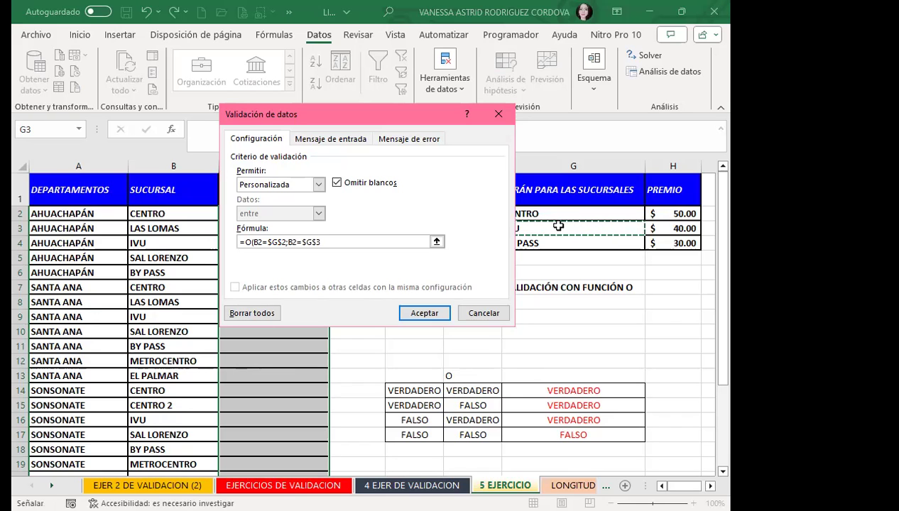
text(;)
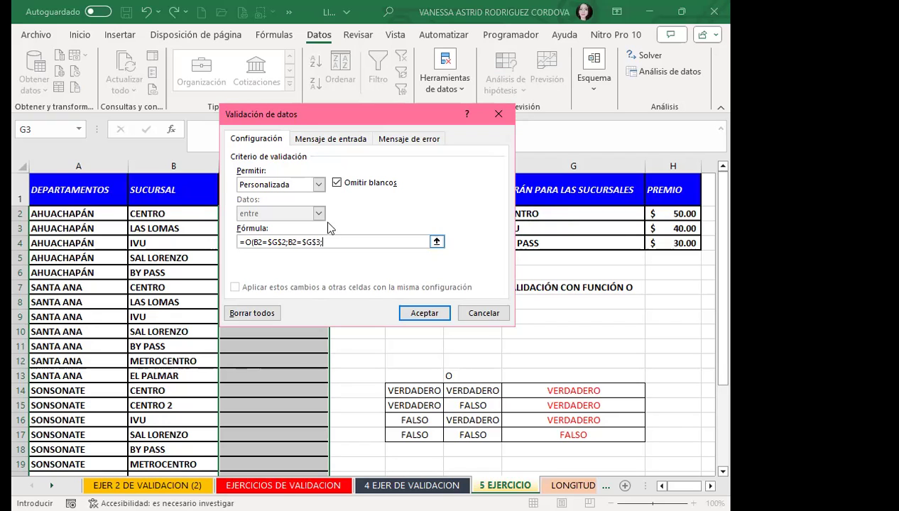
Add B2=$G$4, finish =O(B2=$G$2;B2=$G$3;B2=$G$4) and accept the rule.
click(178, 213)
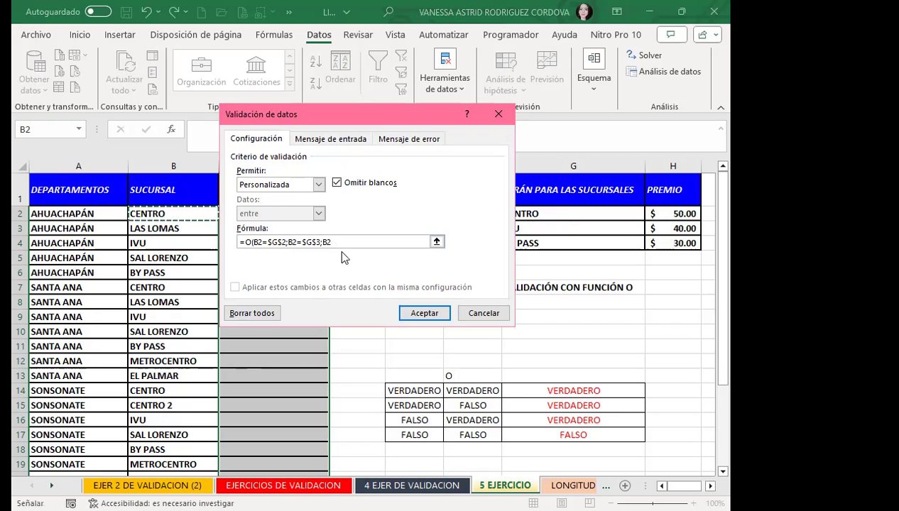
text(=)
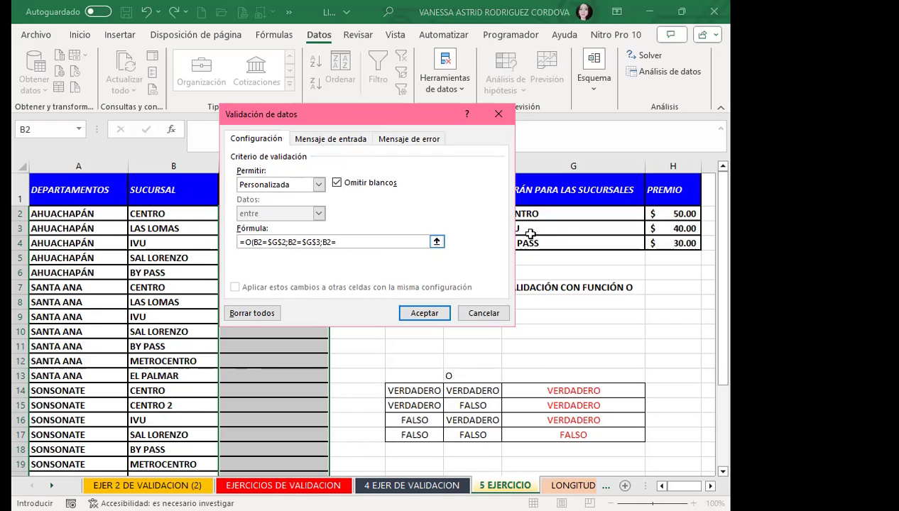
click(538, 244)
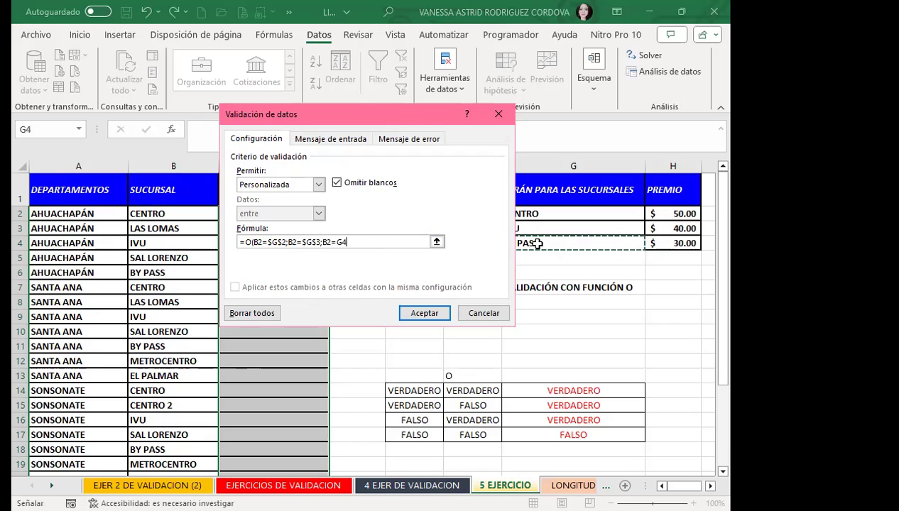
key(F4)
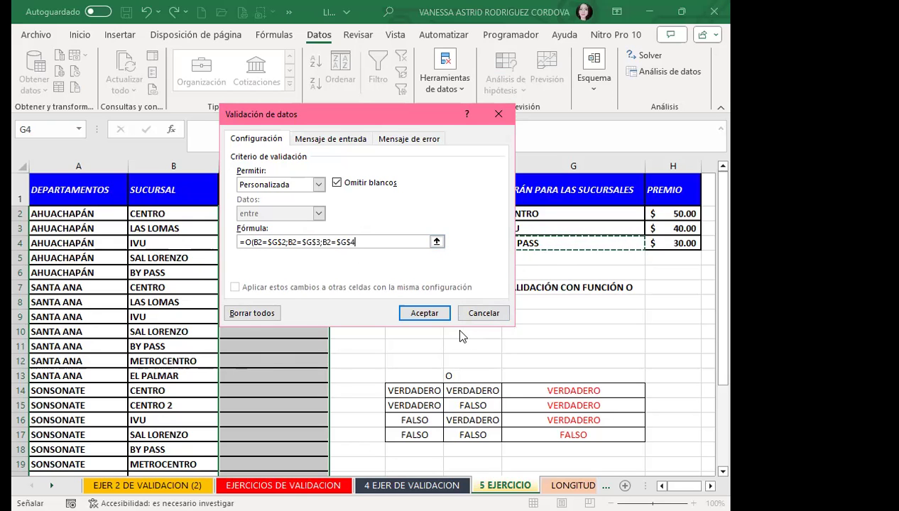
text())
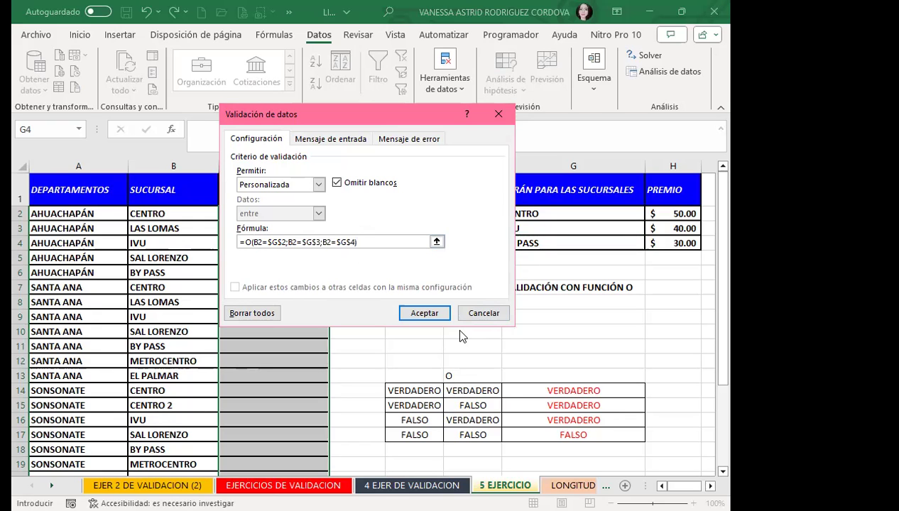
click(424, 314)
click(250, 210)
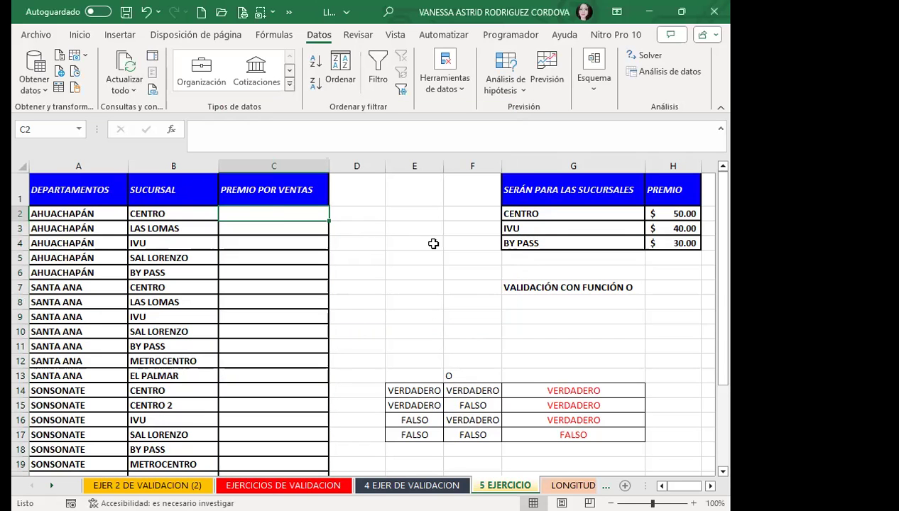
Enter 50 in C2 for CENTRO and dismiss the rejected 10 in the LAS LOMAS row.
text(50)
key(Return)
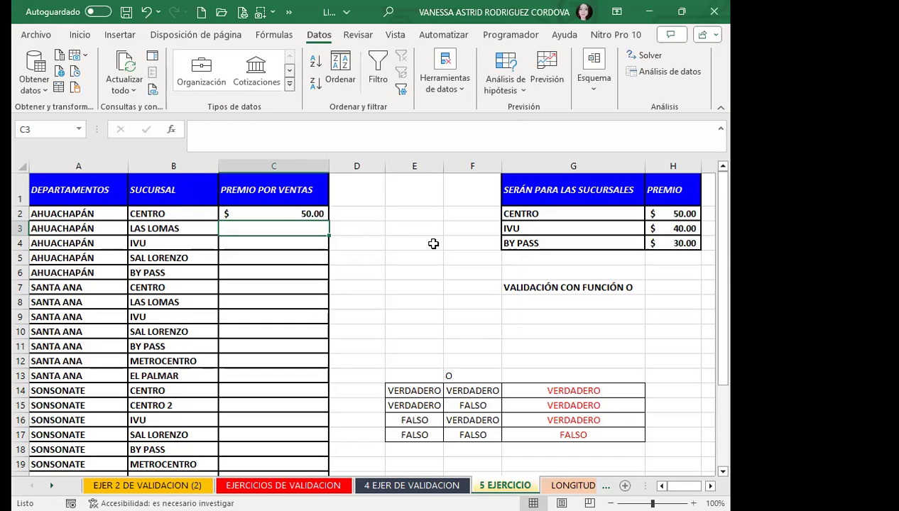
text(10)
key(Return)
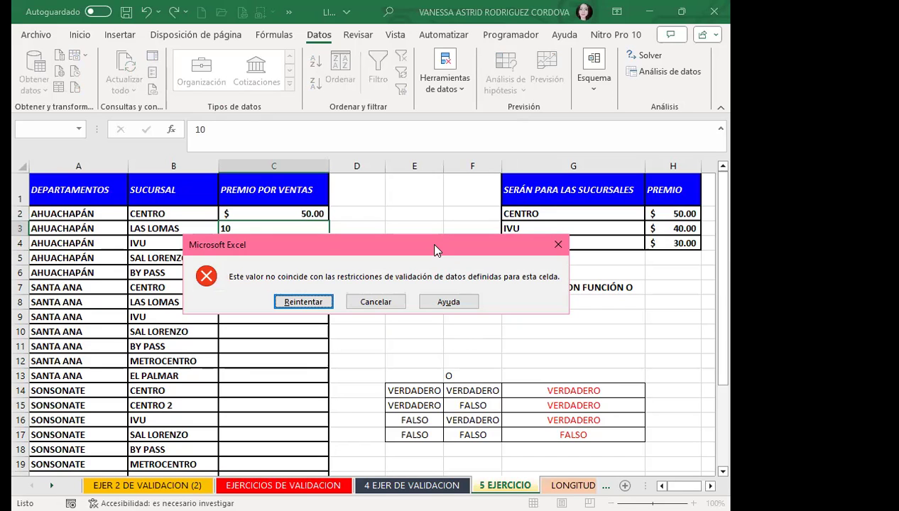
click(559, 244)
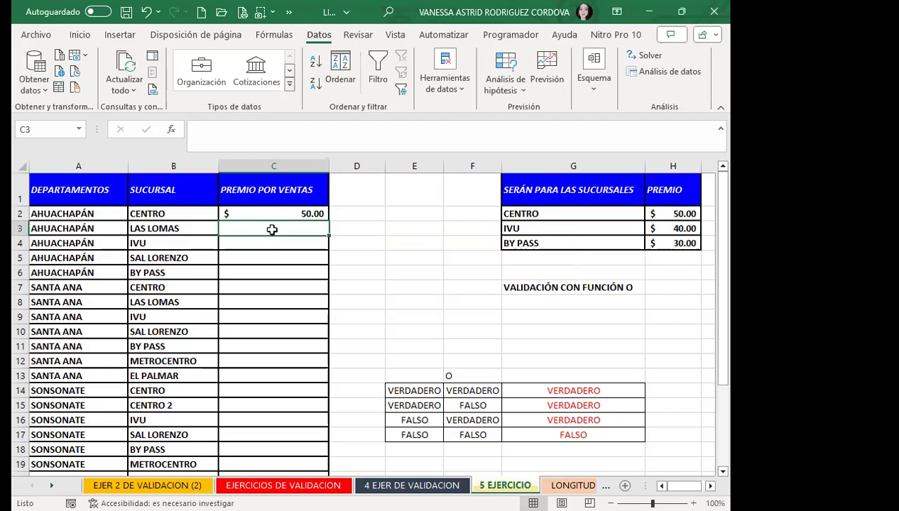
click(271, 243)
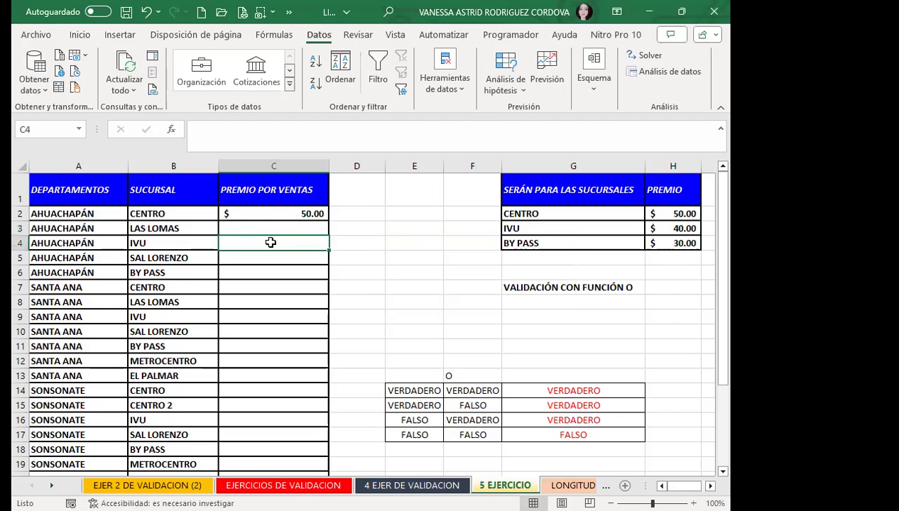
text(40)
key(Return)
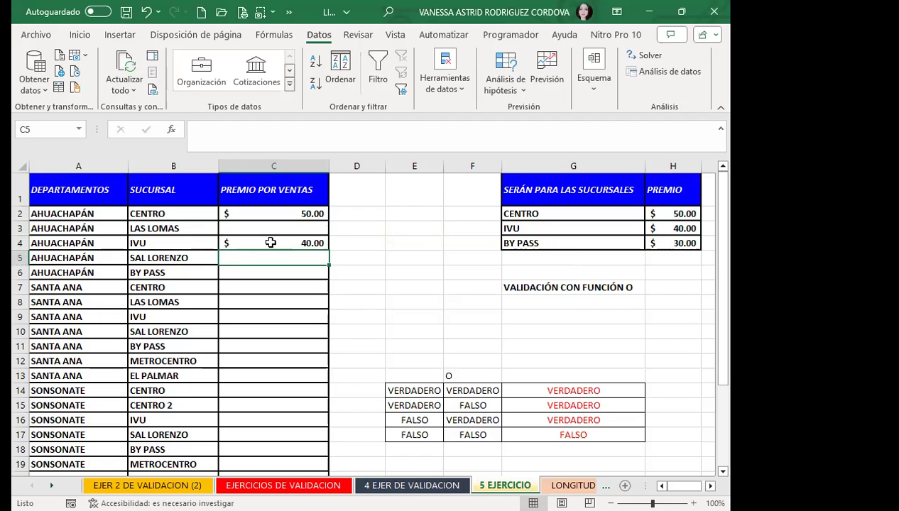
key(Return)
key(Up)
text(40)
key(Return)
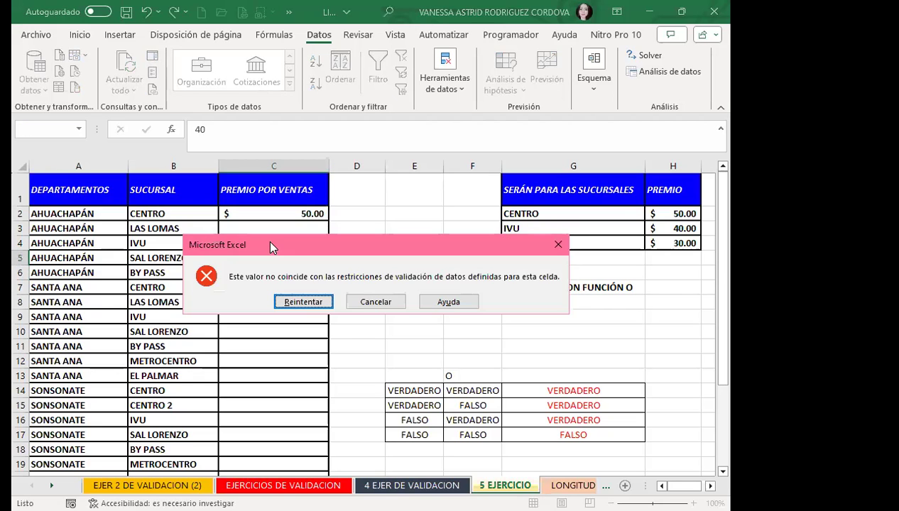
key(Return)
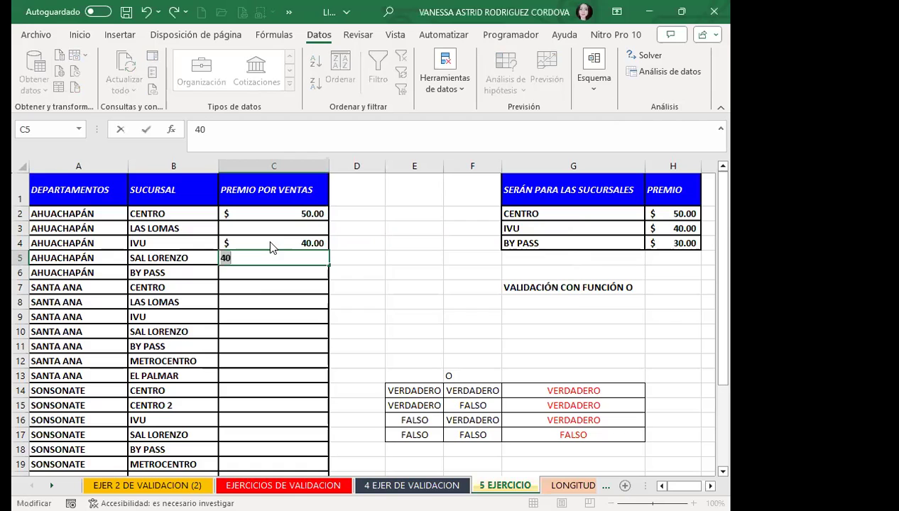
key(Return)
key(Return)
key(BackSpace)
key(Return)
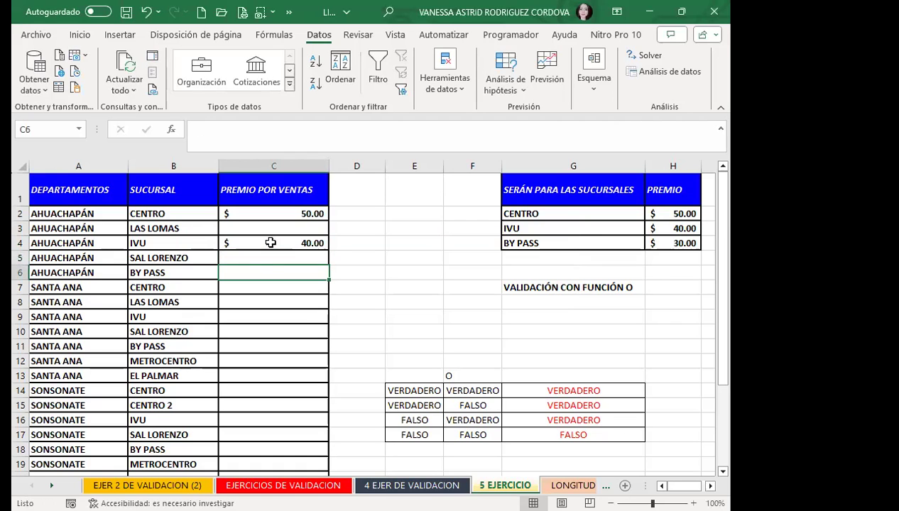
Enter 30 for BY PASS and 50 for SANTA ANA CENTRO, cancelling the rejected 5 in C8.
text(30)
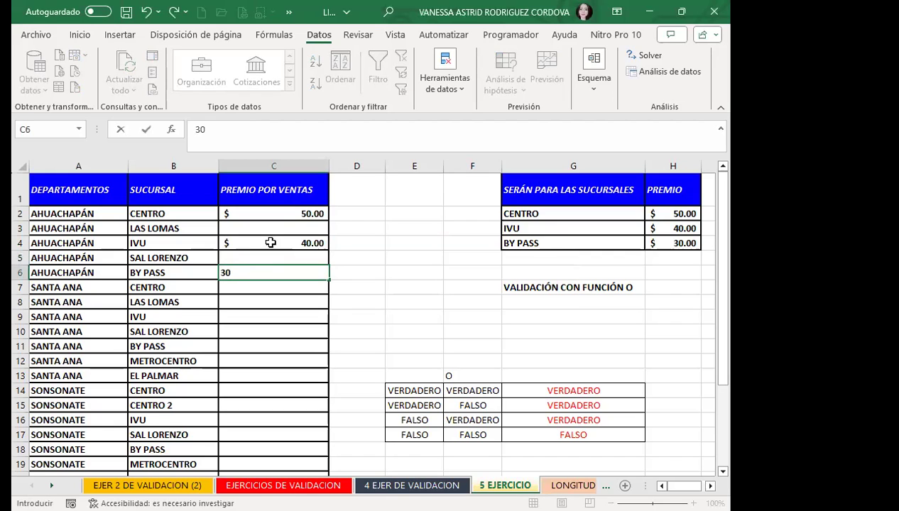
key(Return)
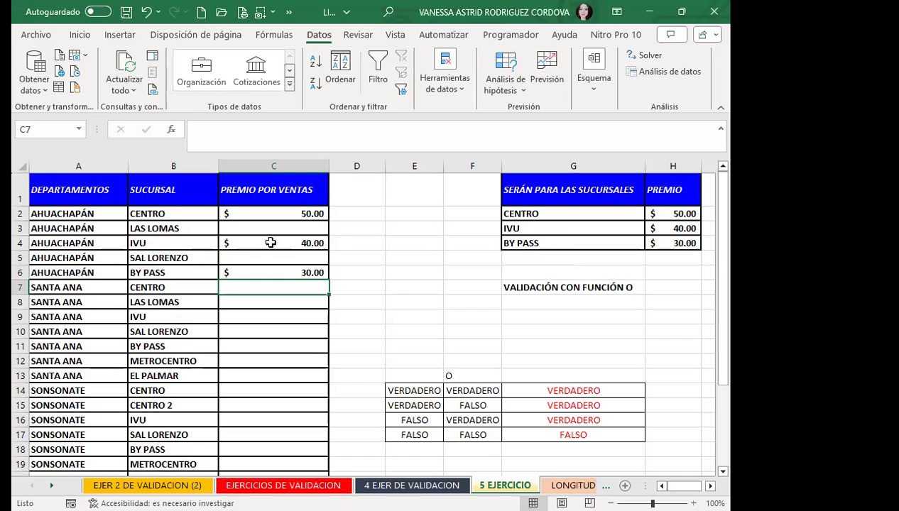
text(50)
key(Return)
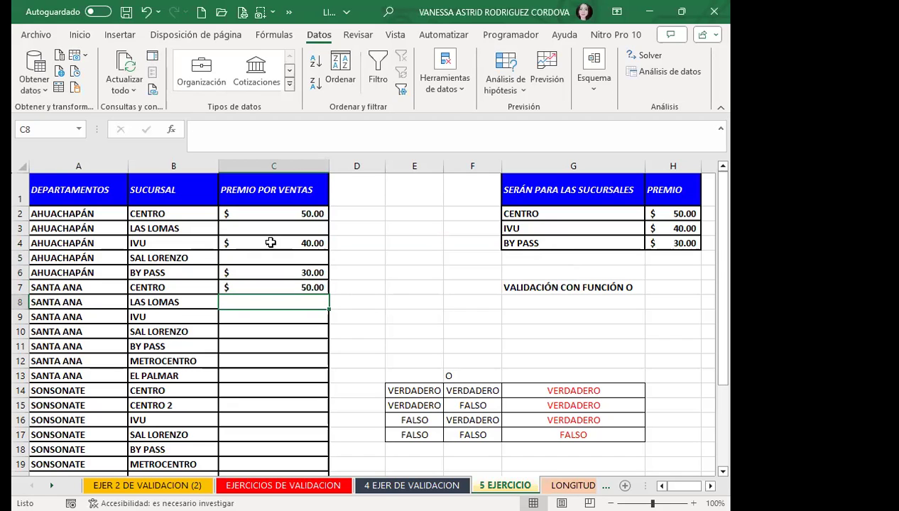
text(5)
key(Return)
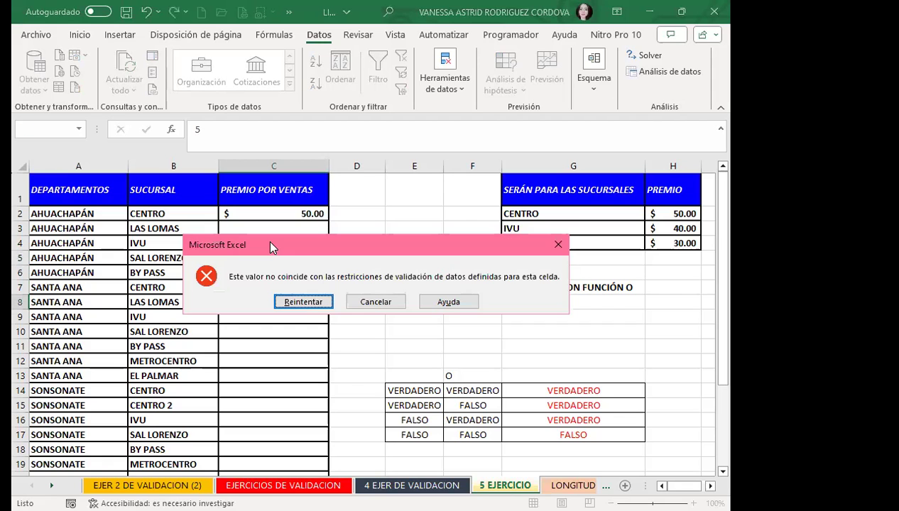
key(Tab)
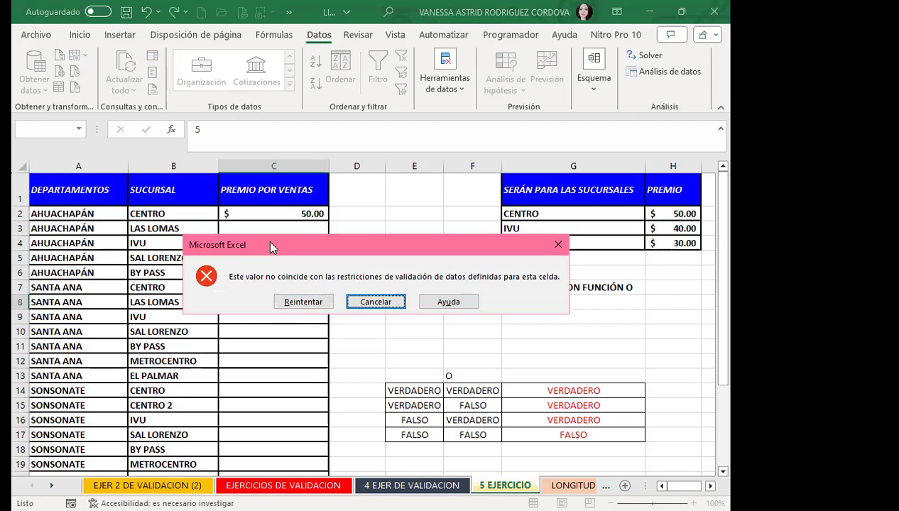
key(Return)
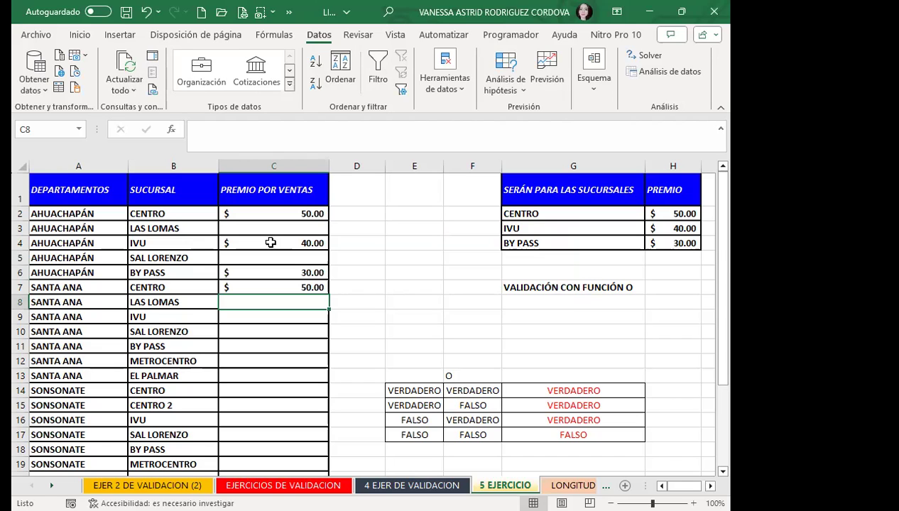
Reselect the premium cells and reopen Validación de datos.
drag(270, 214, 274, 461)
scroll(260, 341, down, 3)
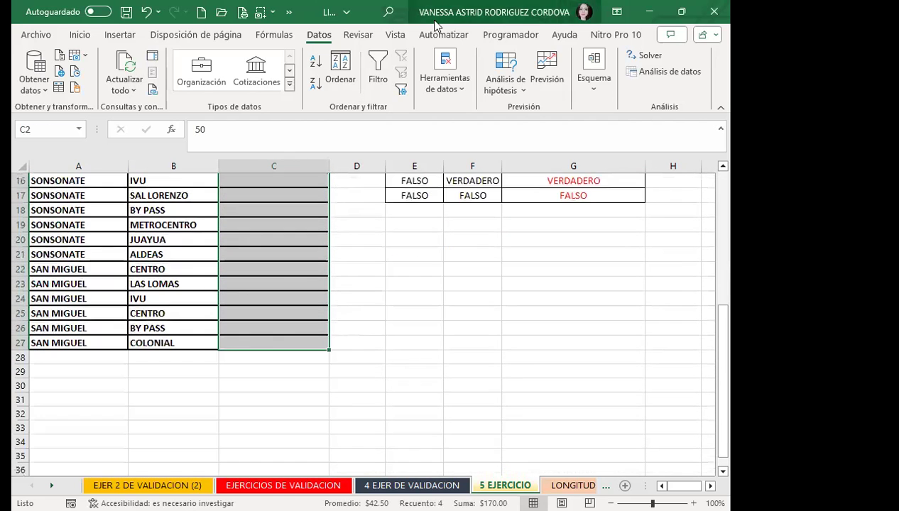
click(445, 86)
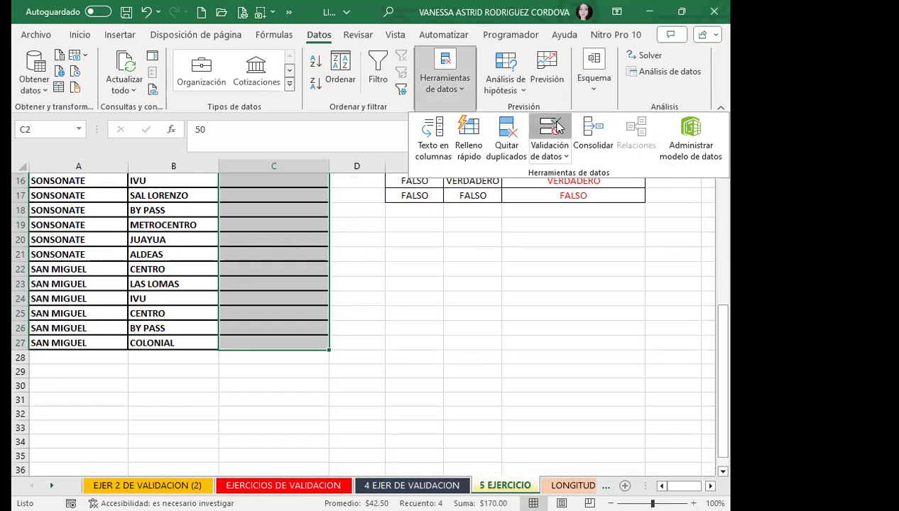
click(553, 127)
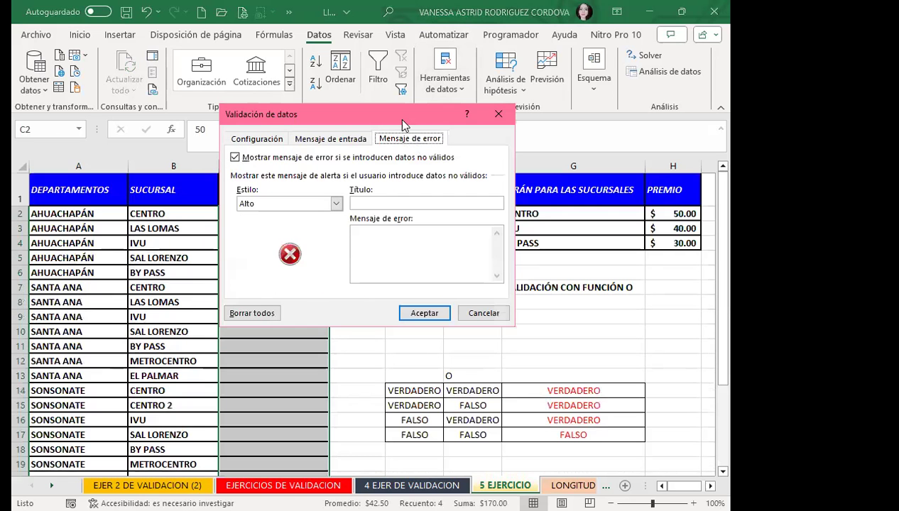
Title the stop alert VALIDAR with message 'SERÁN ENTREGADOS LOS PREMIOS SOLAMENTE A SUCURSALES, CENTRO, IVU Y BY PASS'.
click(287, 201)
text(VALI)
key(BackSpace)
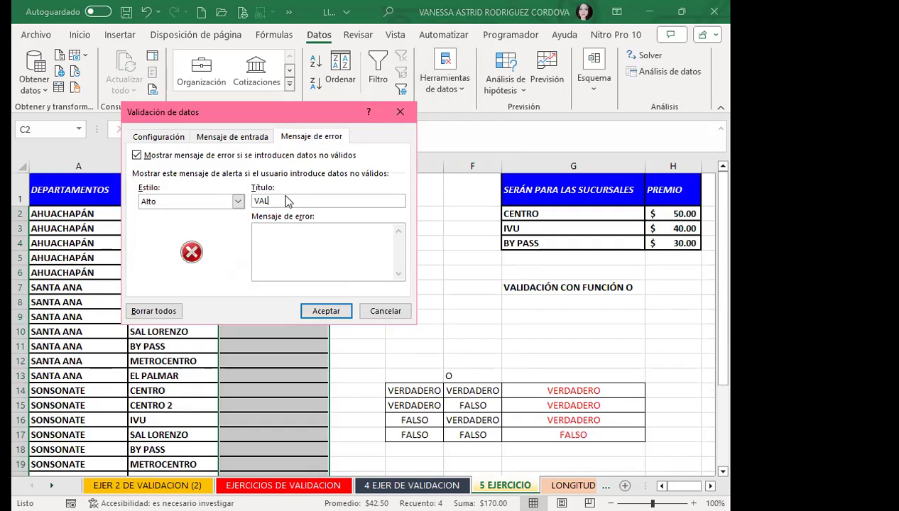
text(IDAR)
click(303, 237)
text(SERÁN ENTREGADO)
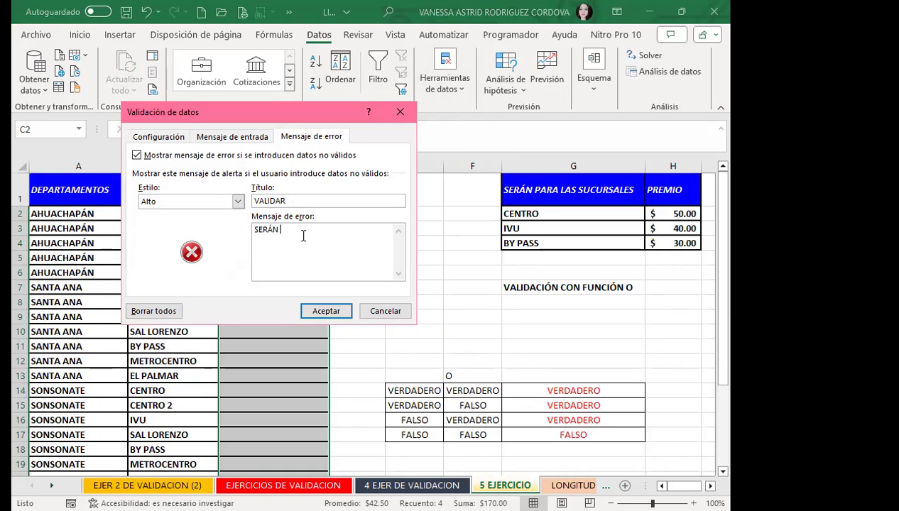
text(S LOS PREMIOS )
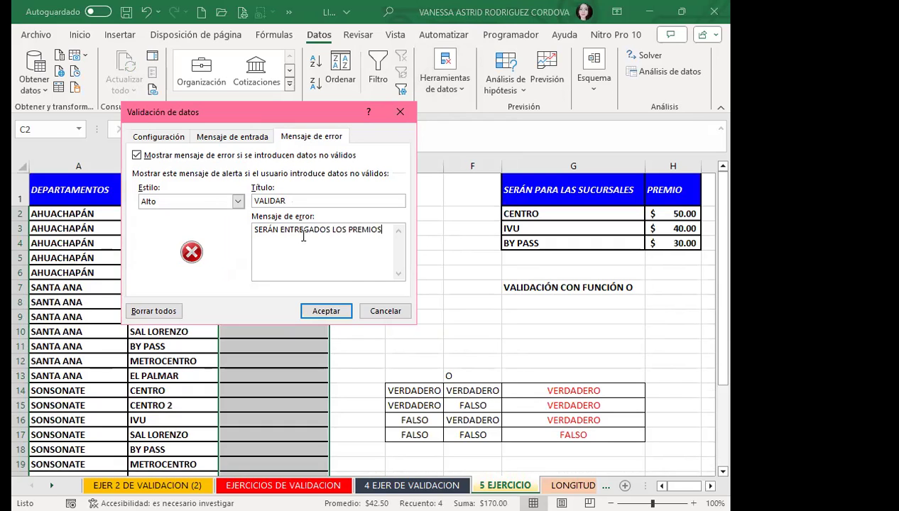
text(SOLAMENTE A SUCURSALES)
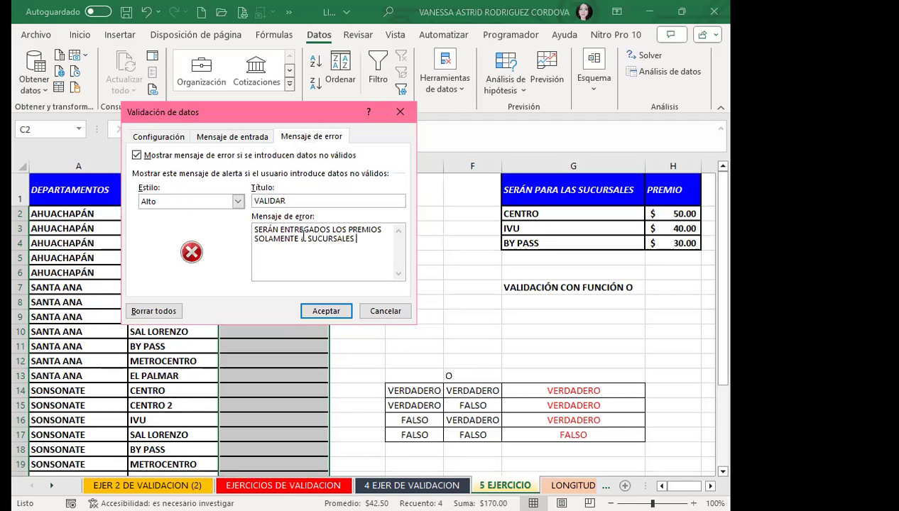
key(BackSpace)
text(, CENTRO, IVU Y B)
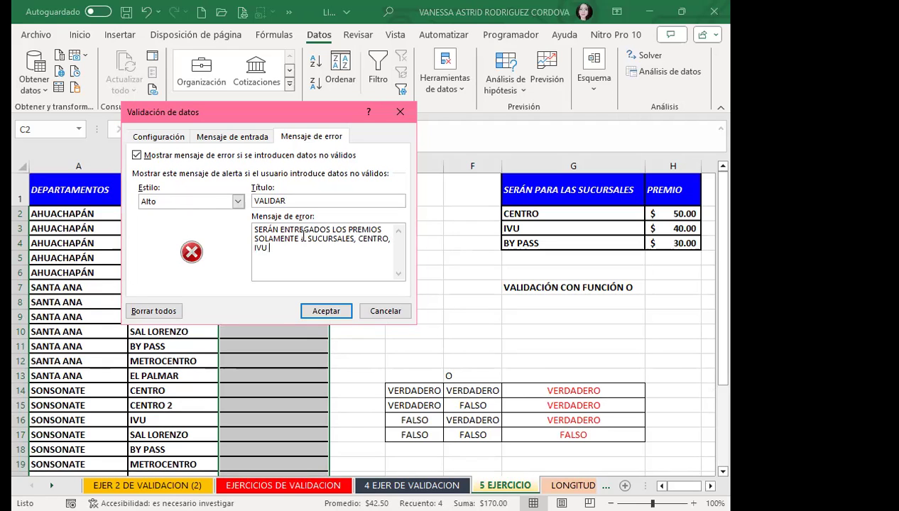
text(Y PASS)
click(330, 312)
click(274, 294)
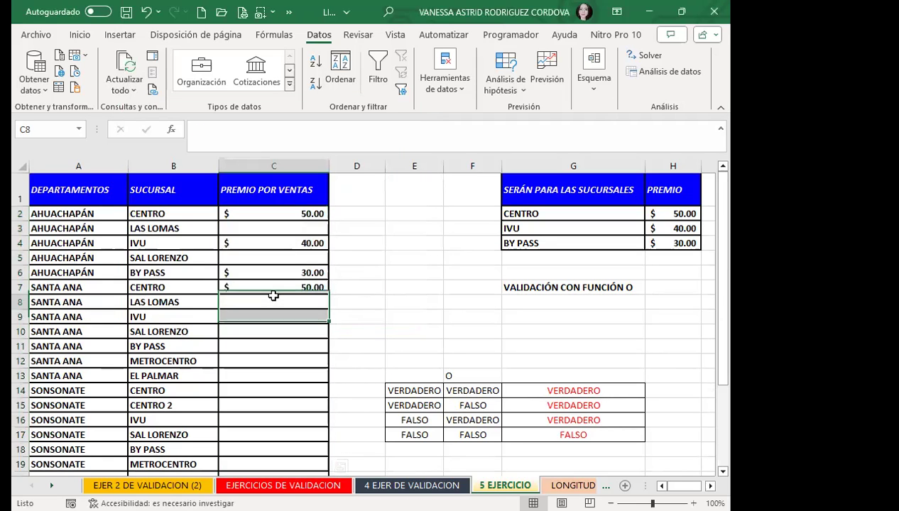
text(5)
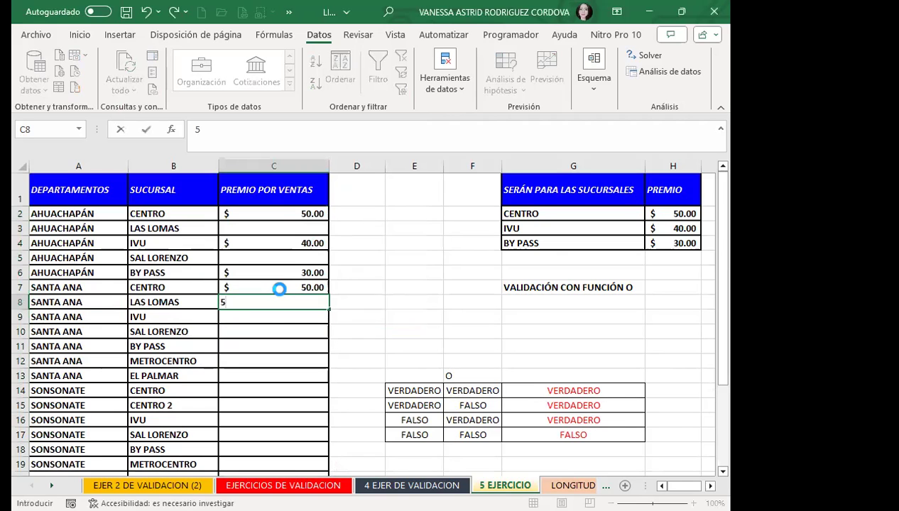
key(Return)
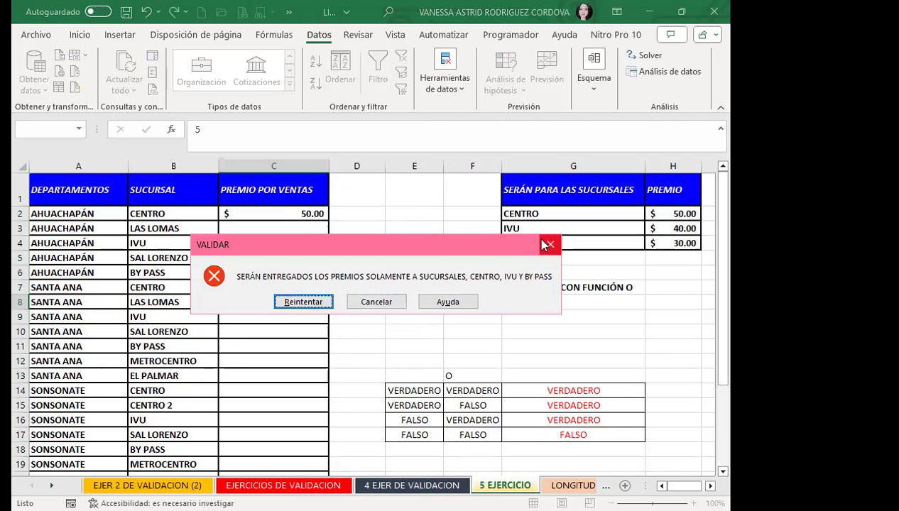
click(549, 244)
click(284, 259)
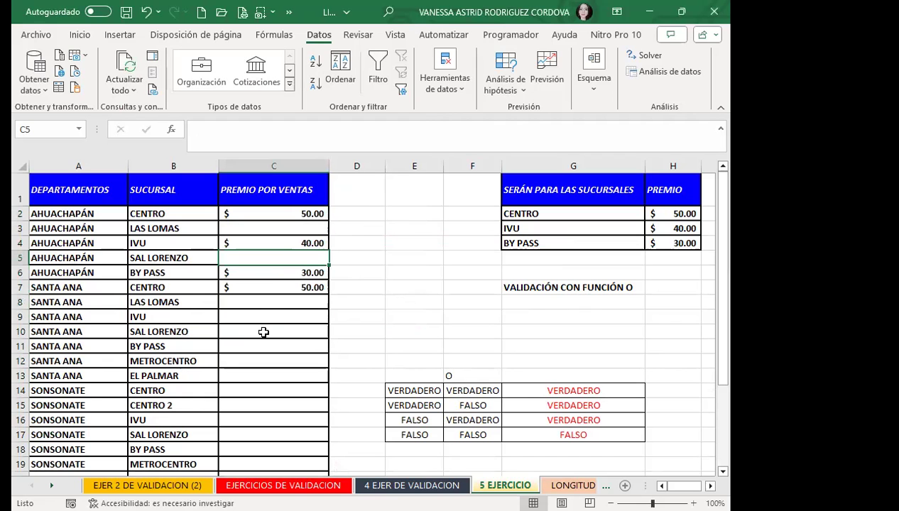
scroll(264, 334, down, 6)
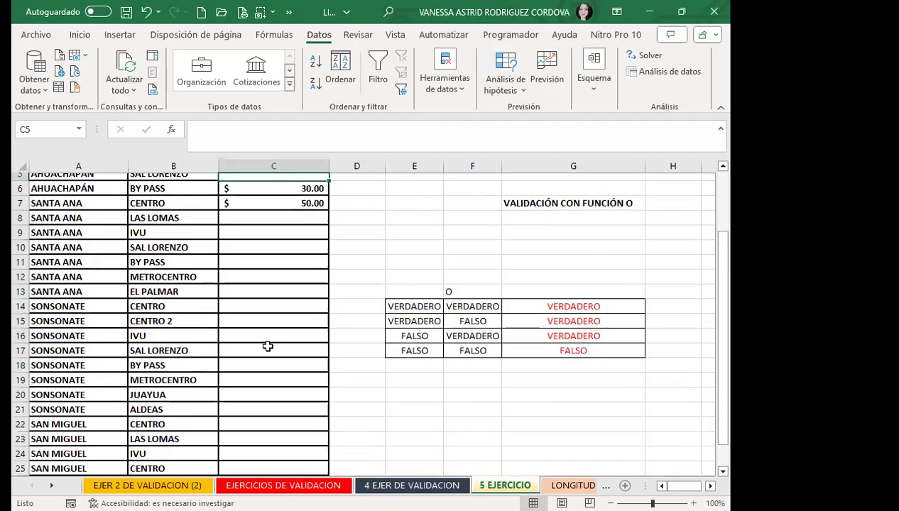
scroll(268, 346, up, 6)
click(260, 304)
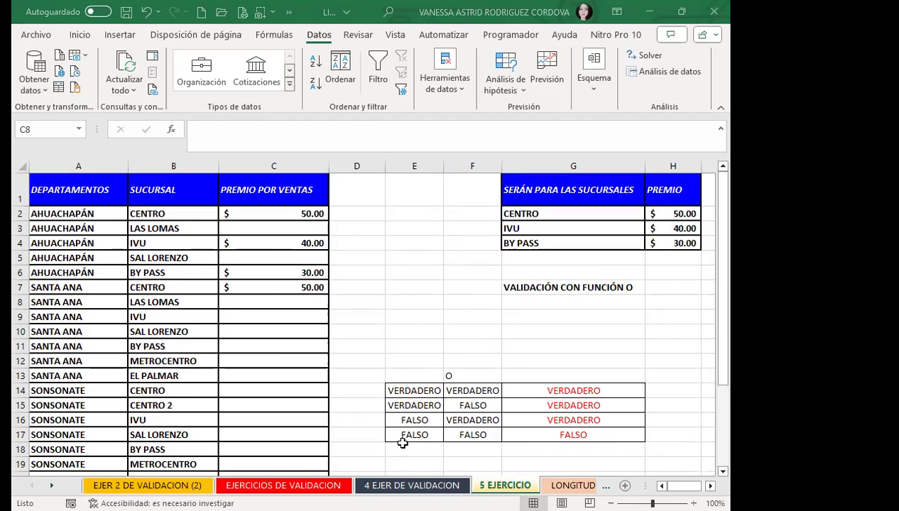
Correct B5 from SAL LORENZO to SAN LORENZO.
click(186, 257)
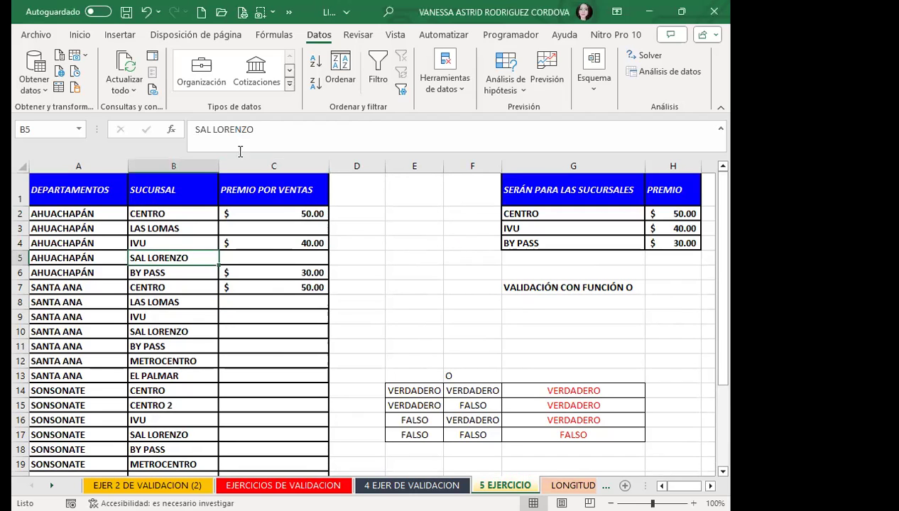
click(213, 132)
key(BackSpace)
text(N)
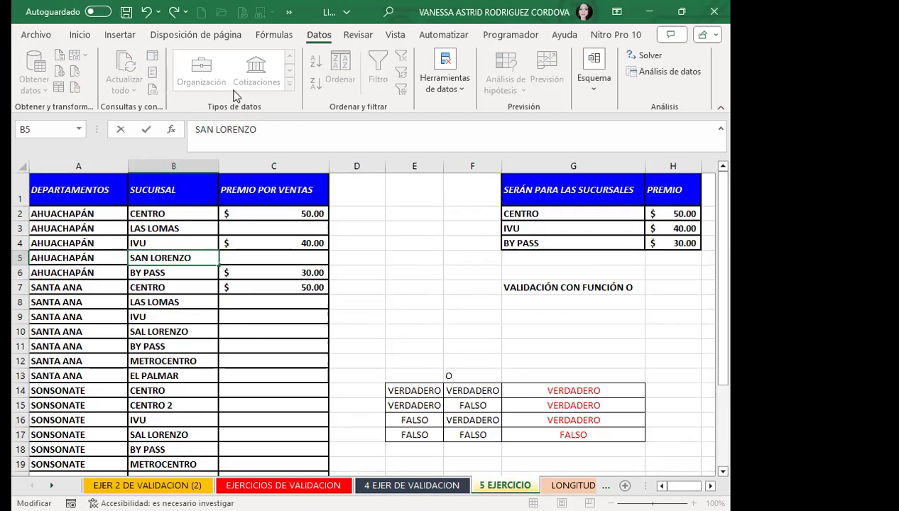
key(Return)
Copy the corrected SAN LORENZO name into B10 and B17.
click(178, 258)
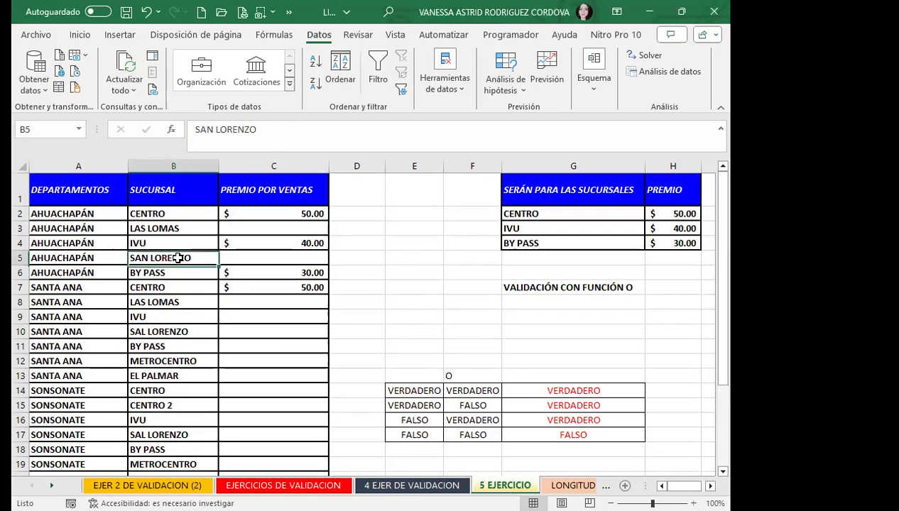
key(ctrl+c)
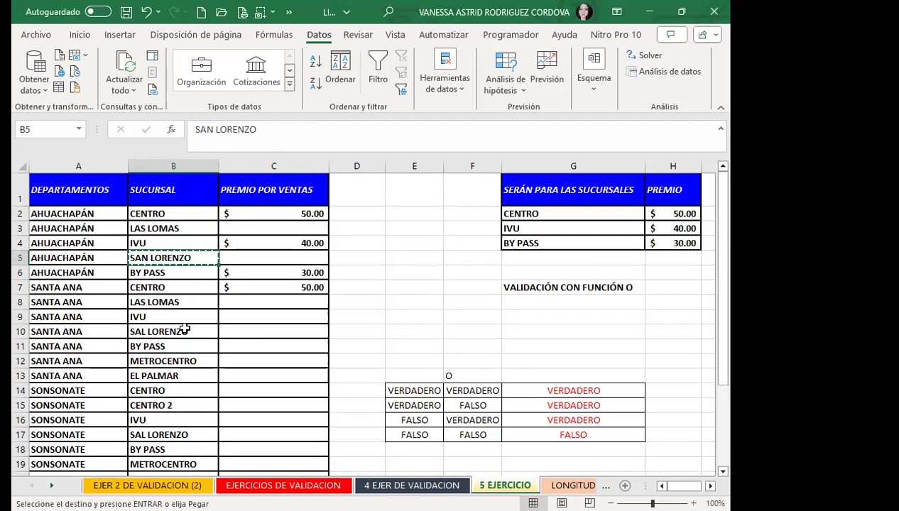
click(186, 331)
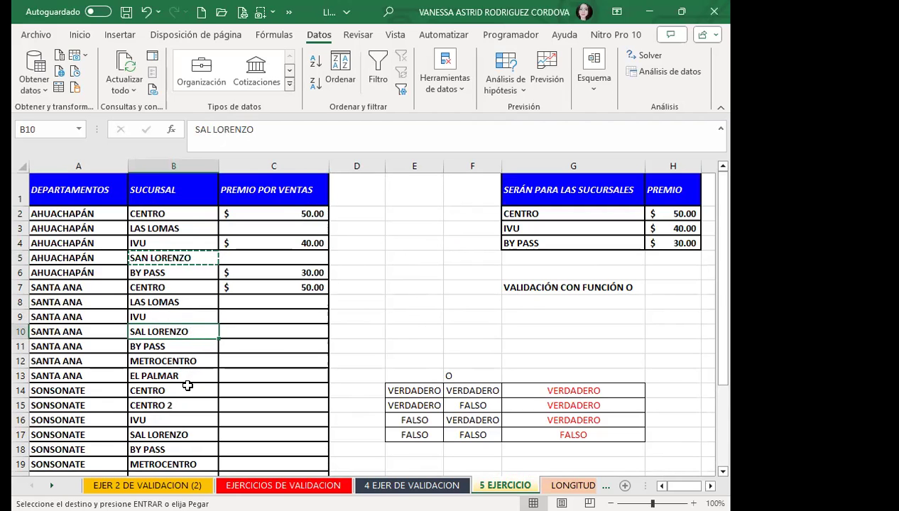
scroll(187, 386, down, 1)
ctrl+click(189, 393)
key(ctrl+v)
scroll(203, 382, down, 2)
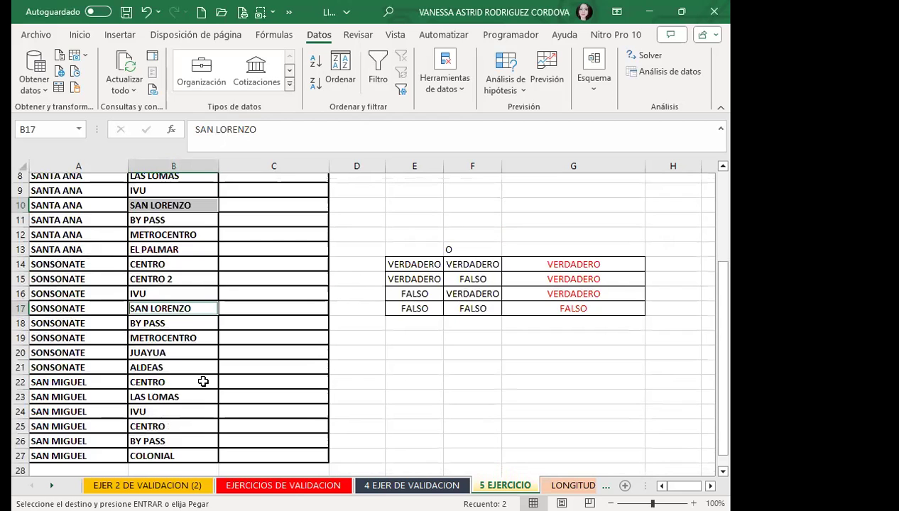
scroll(203, 382, down, 1)
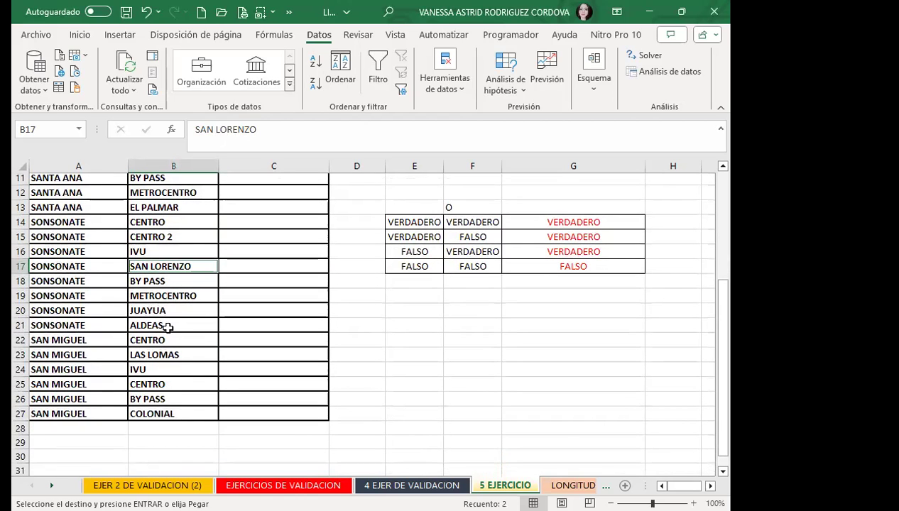
key(Escape)
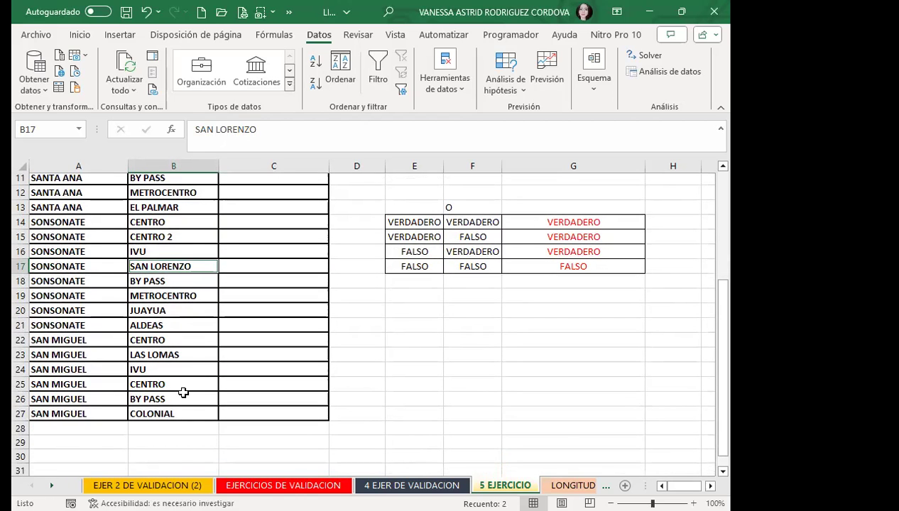
scroll(179, 355, up, 3)
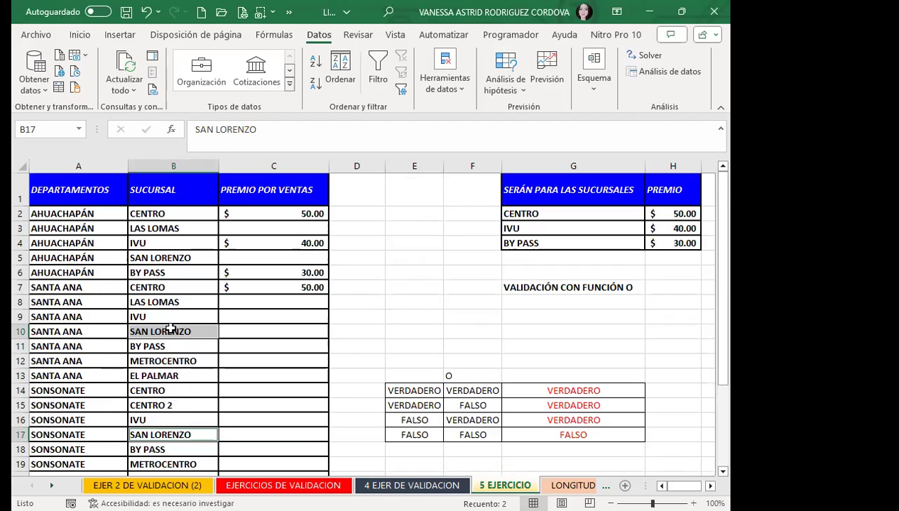
click(170, 329)
click(272, 284)
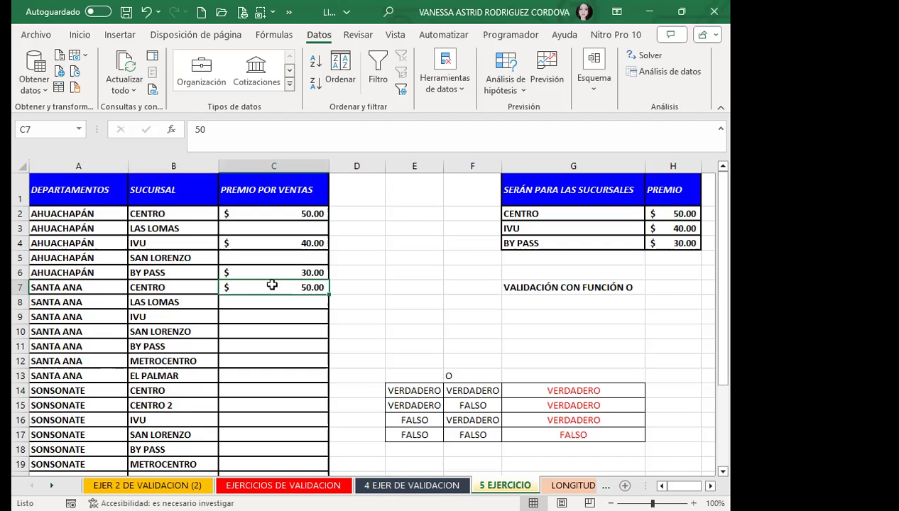
Enter a 30 premium in C26 for BY PASS and cancel the rejected 70 in C27.
scroll(264, 298, down, 5)
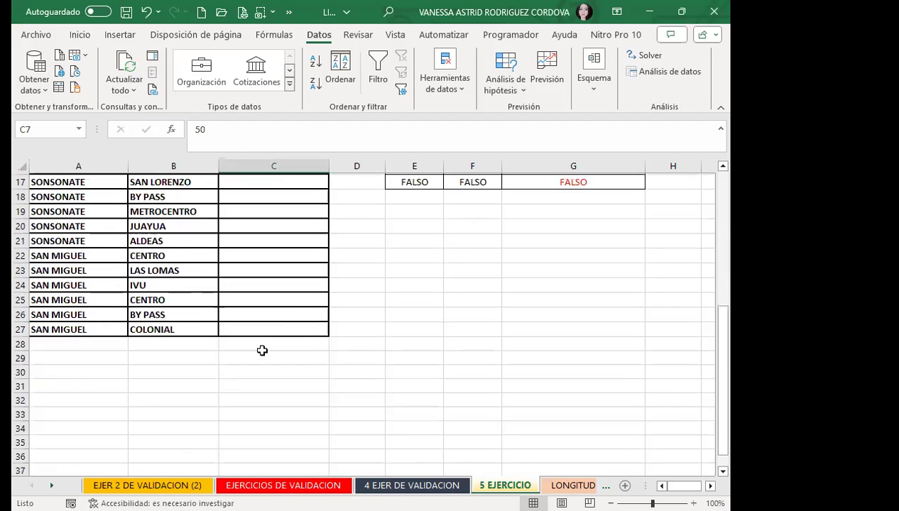
click(301, 315)
scroll(306, 316, up, 5)
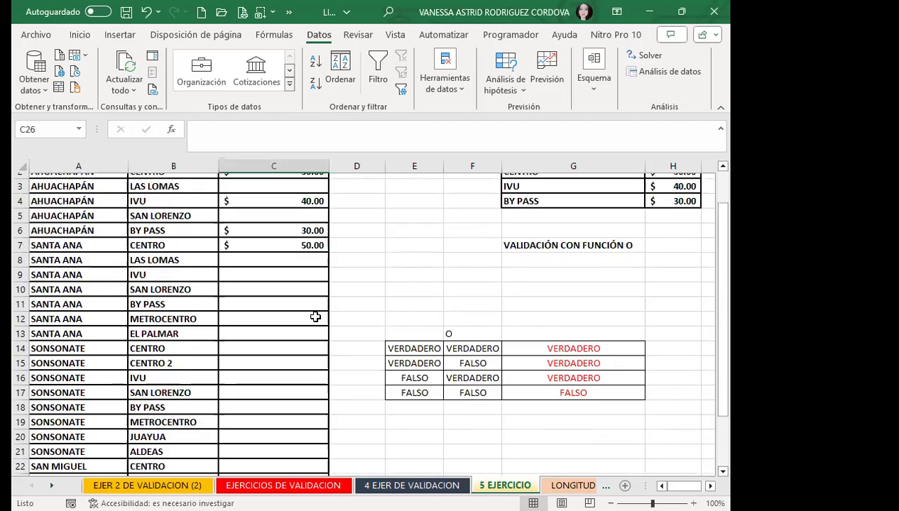
scroll(316, 317, down, 4)
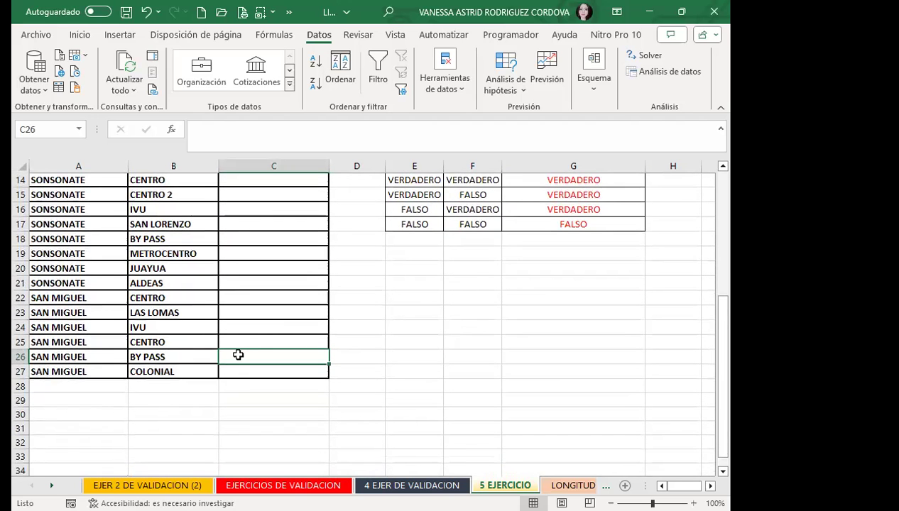
text(30.00)
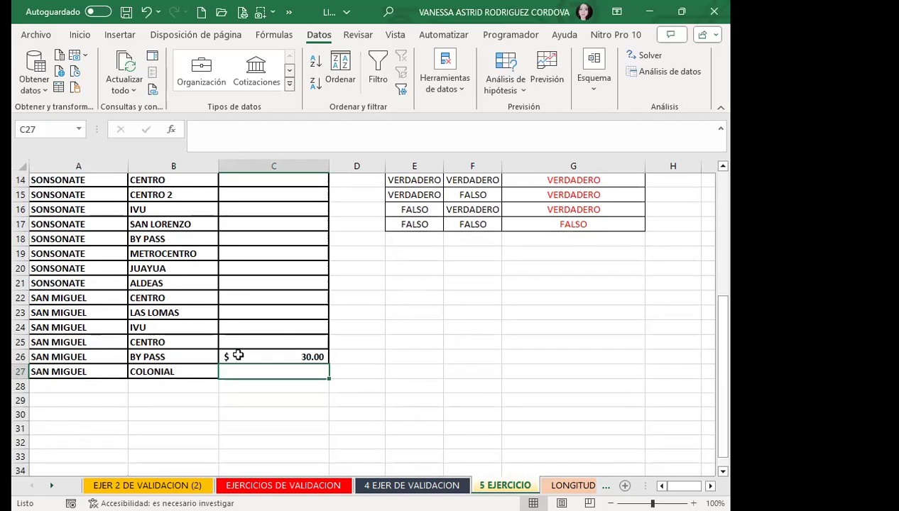
text(70)
key(Return)
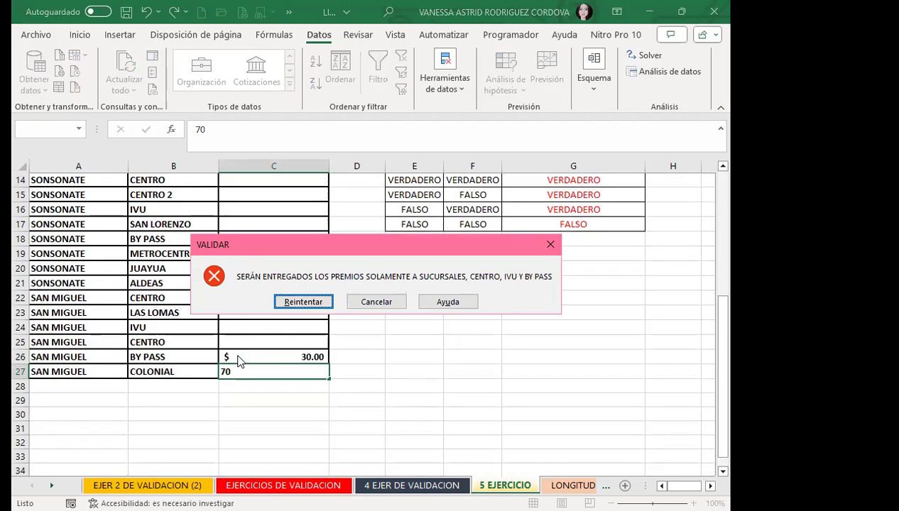
click(386, 303)
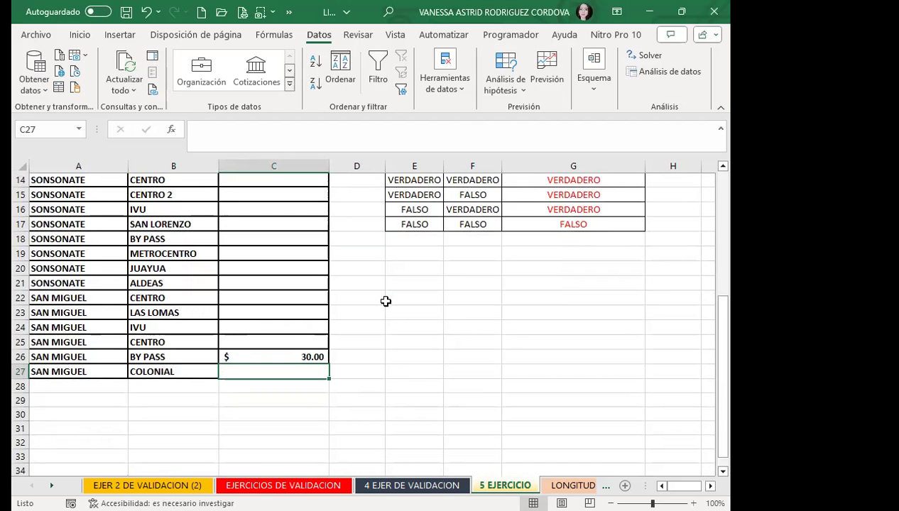
scroll(245, 331, up, 5)
click(253, 315)
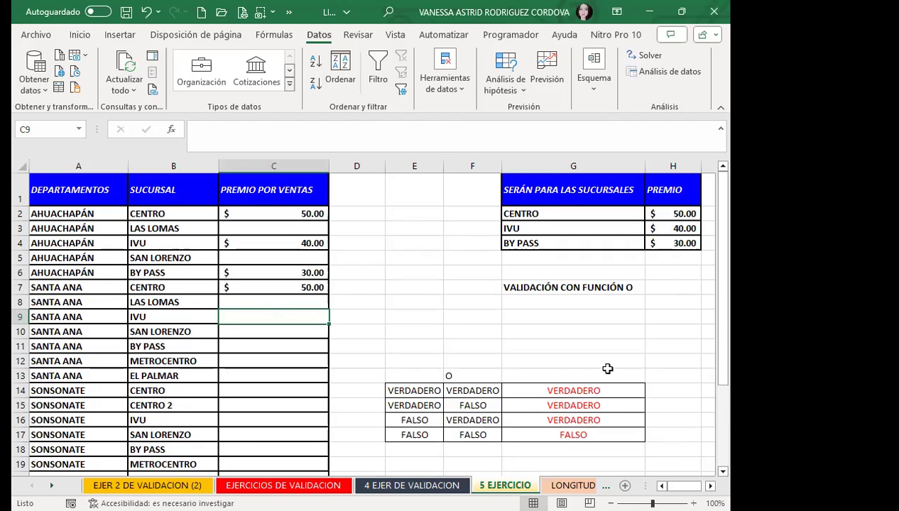
Enter =Y(E14:F14) in G14 and fill it down to G17.
click(541, 390)
text(=)
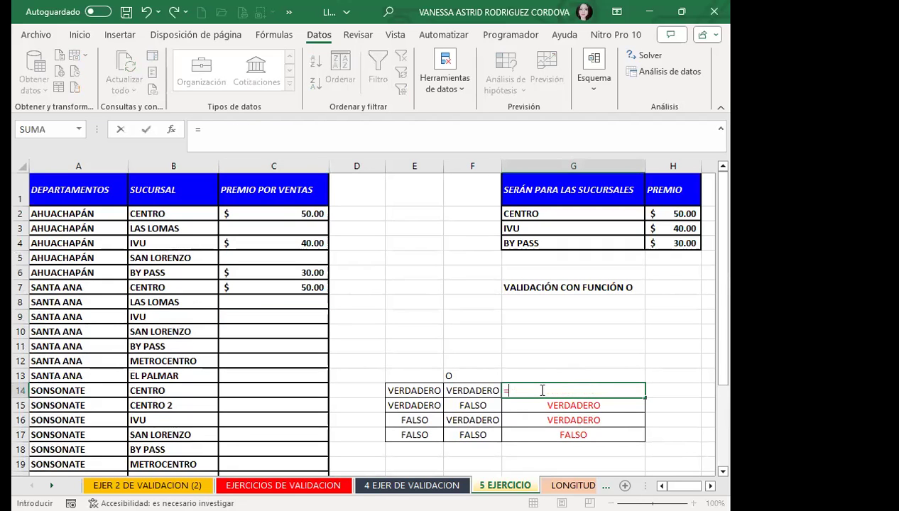
text(Y)
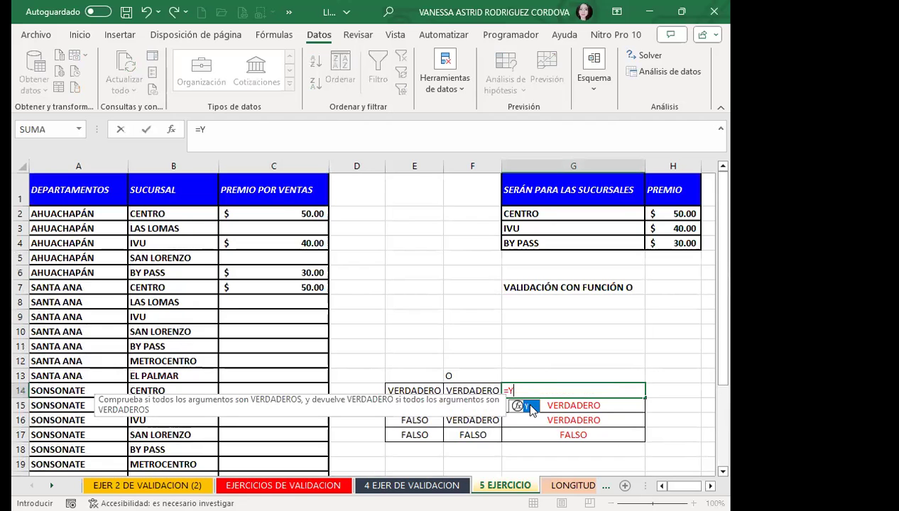
text(()
drag(415, 391, 455, 389)
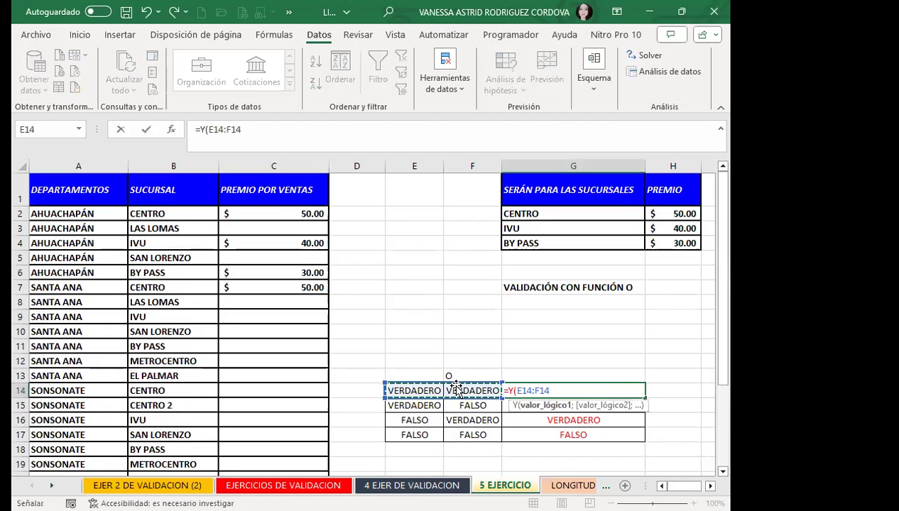
key(Return)
click(586, 391)
drag(644, 397, 633, 443)
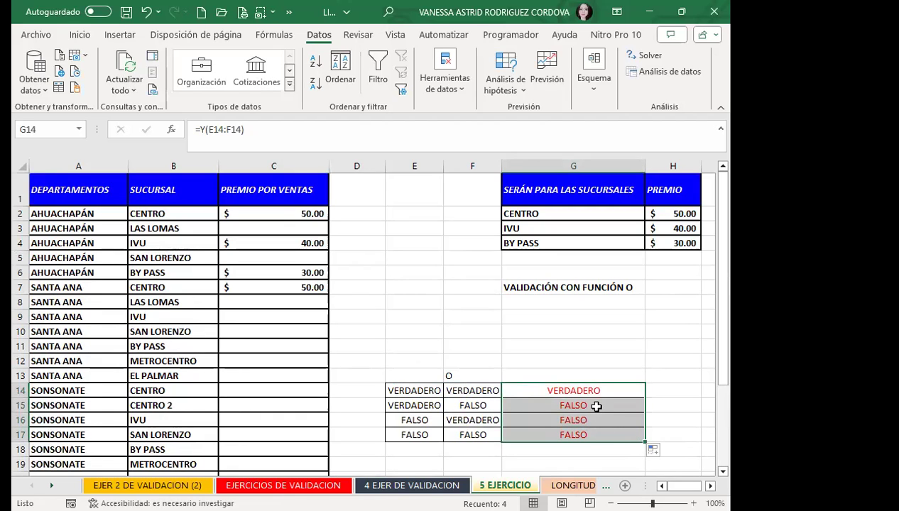
Change G14's formula to =O(E14:F14) and fill it down to G17.
click(537, 391)
click(208, 133)
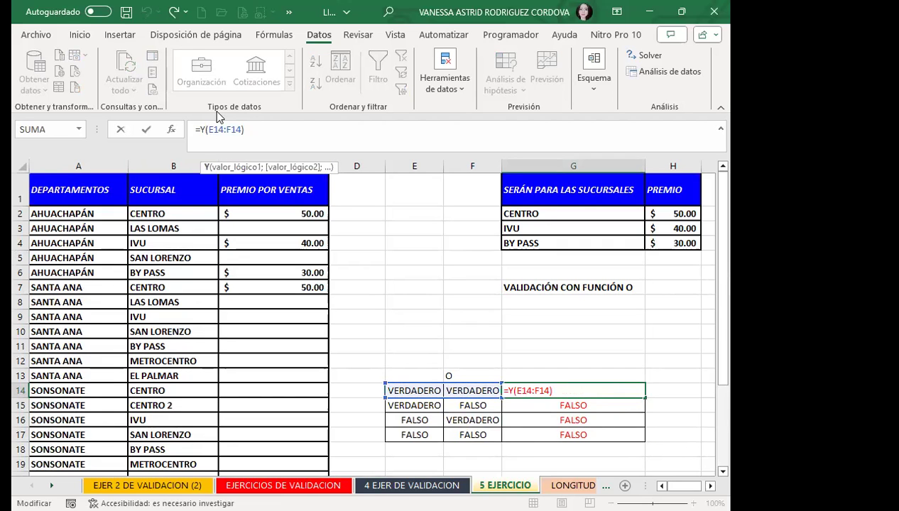
key(BackSpace)
text(O)
key(Return)
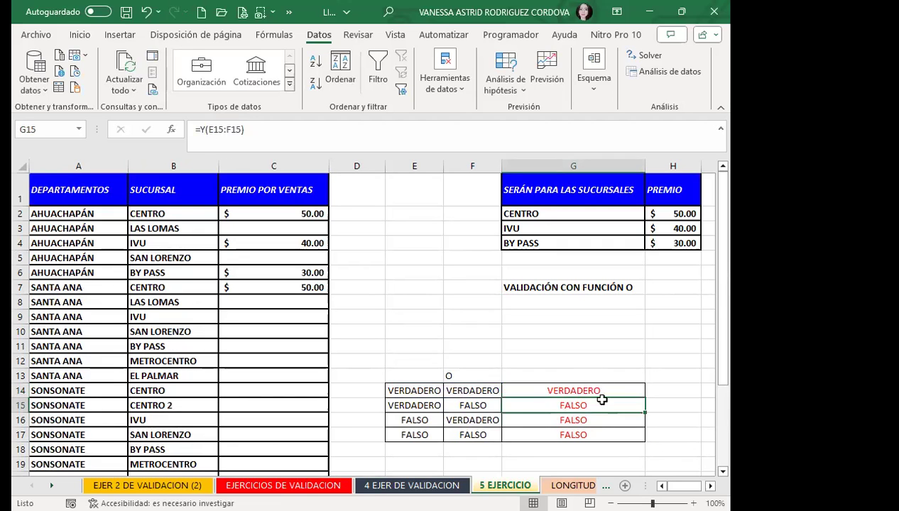
click(600, 393)
scroll(607, 381, down, 2)
drag(646, 314, 646, 358)
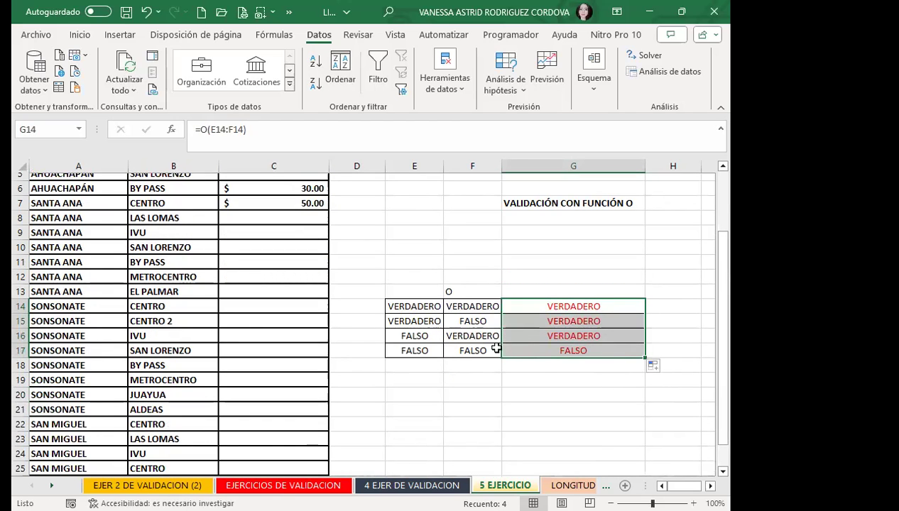
Undo the accidental move of the G14:G17 results and check rows 14-15 of E:G.
drag(534, 323, 525, 305)
key(ctrl+z)
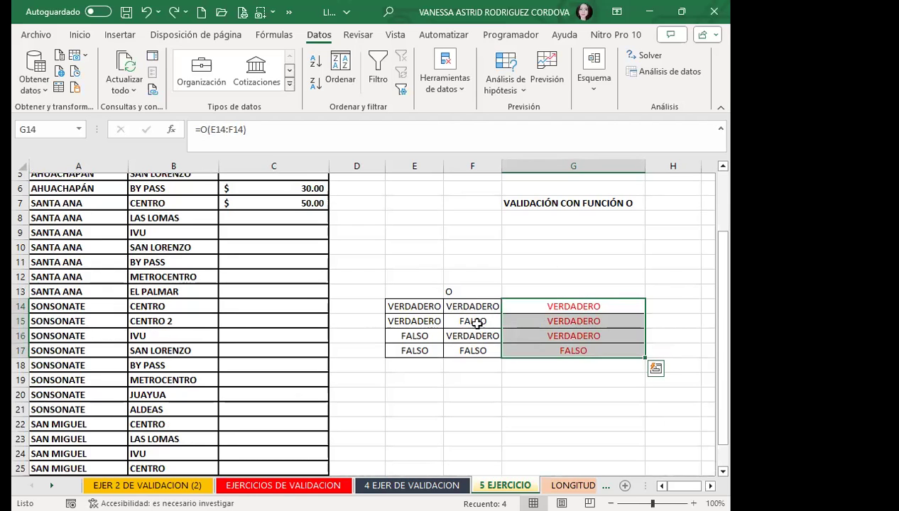
click(411, 306)
click(472, 306)
click(526, 307)
click(424, 321)
click(478, 322)
click(535, 325)
Check rows 16-17 of E:G, then go to the 4 EJER DE VALIDACION sheet.
click(412, 335)
click(474, 337)
click(505, 336)
click(435, 351)
click(454, 350)
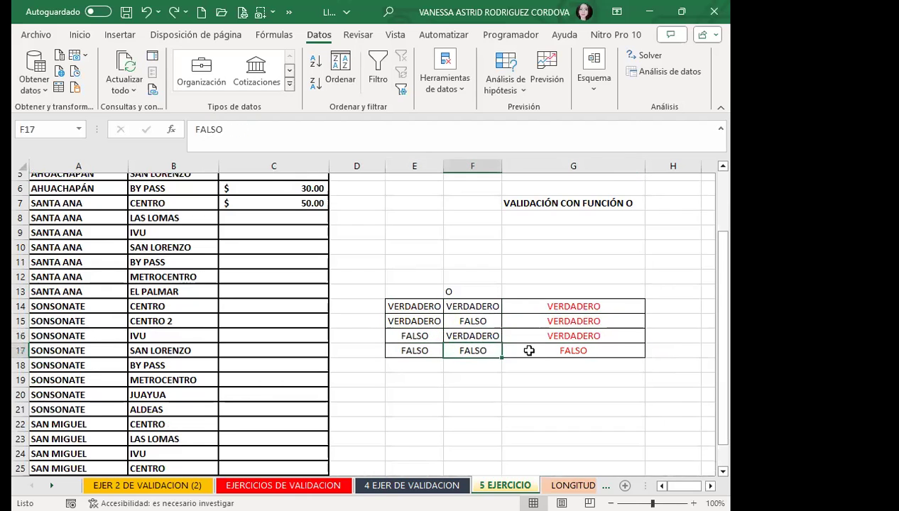
click(525, 351)
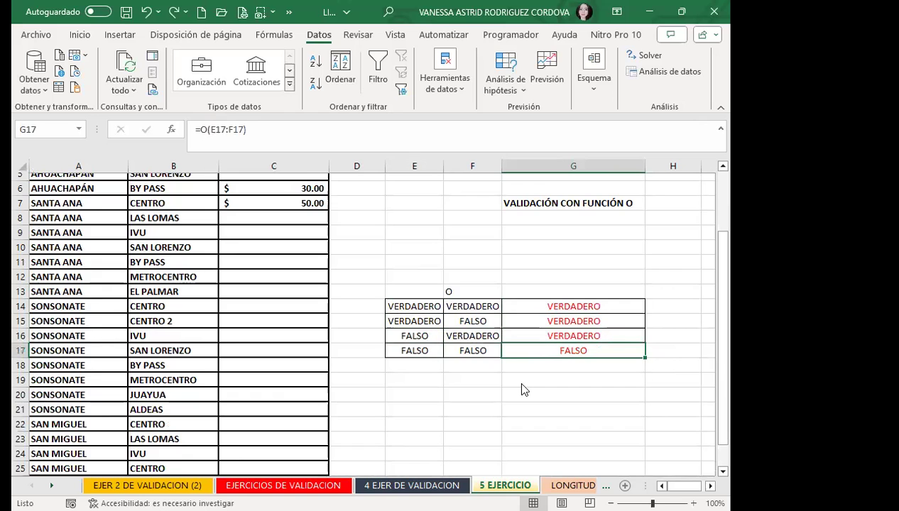
click(383, 484)
Clear E15:E18, enter =Y(C15:D15) in E15, and fill it down to E18.
scroll(262, 293, down, 2)
drag(306, 292, 311, 331)
key(Delete)
click(291, 292)
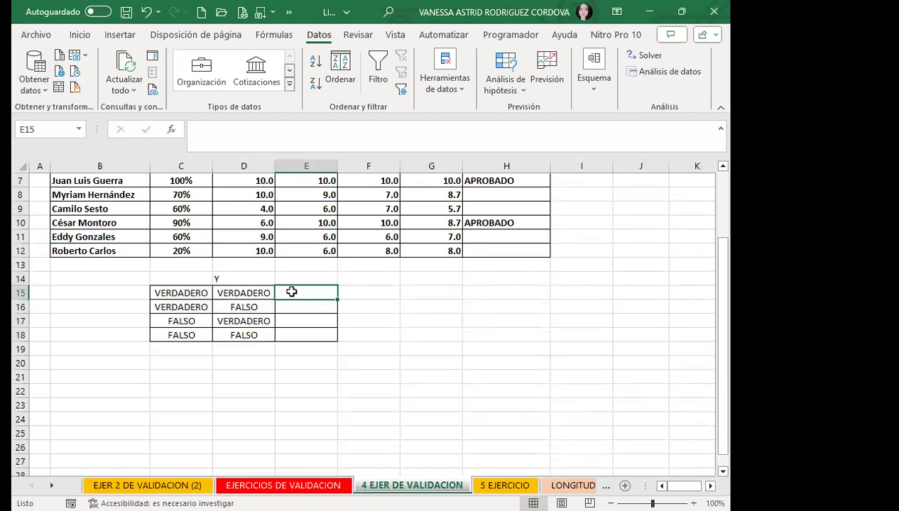
text(=Y)
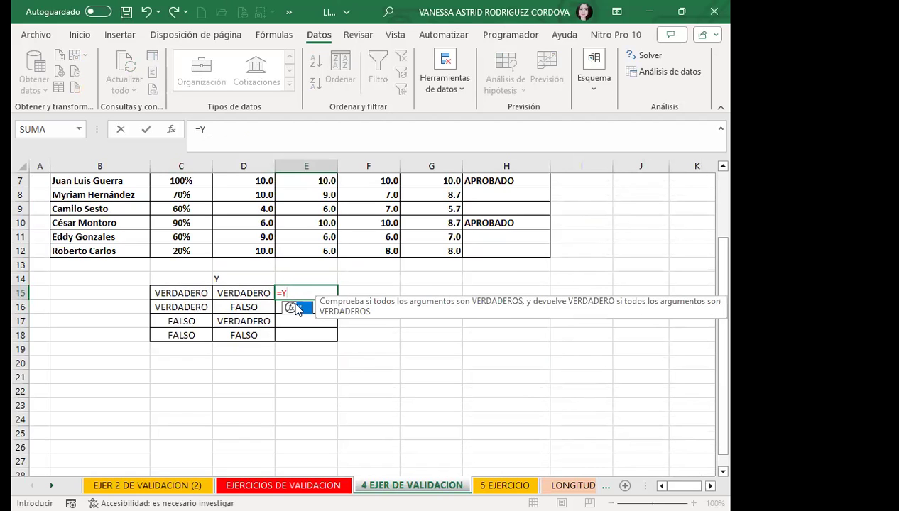
double_click(296, 309)
drag(181, 293, 224, 291)
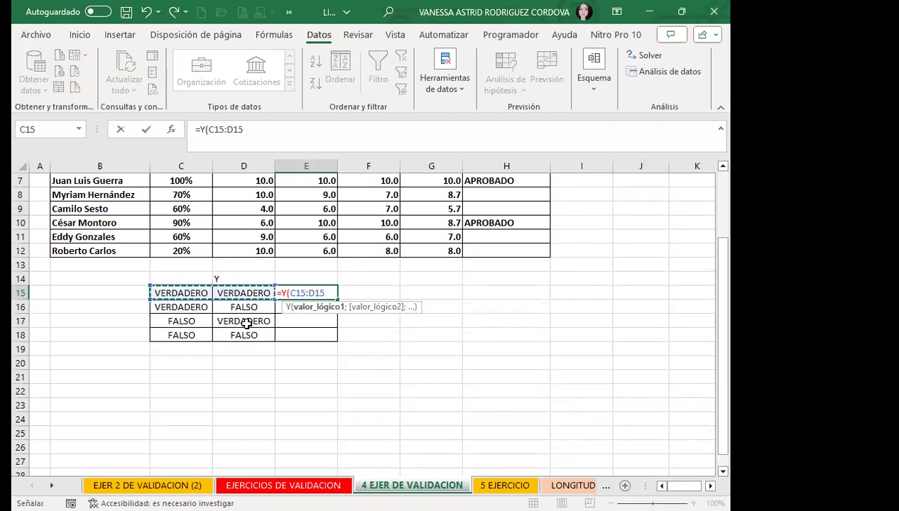
key(Return)
click(323, 293)
drag(337, 298, 338, 340)
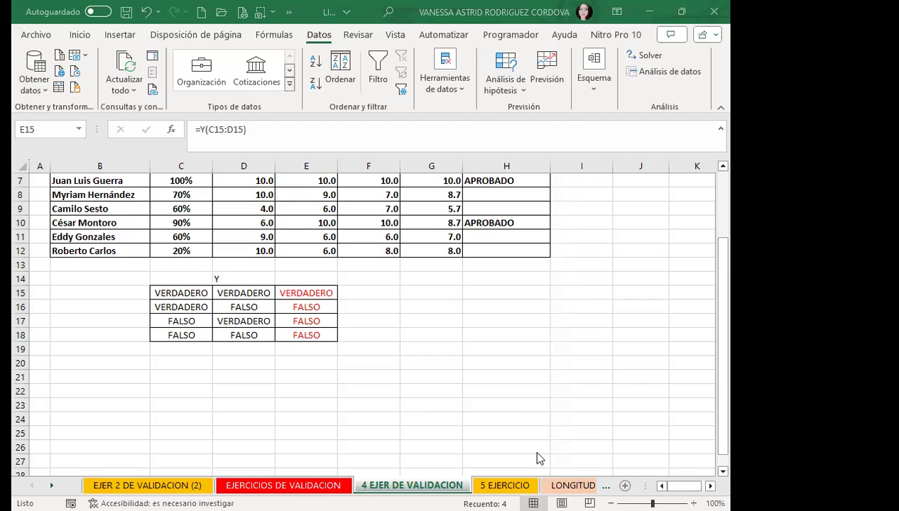
Switch to the LONGITUD DE TEXTO O CARACTERES sheet and select A4:A20.
key(ctrl+Page_Down)
key(ctrl+Page_Down)
drag(161, 243, 170, 236)
scroll(140, 233, up, 5)
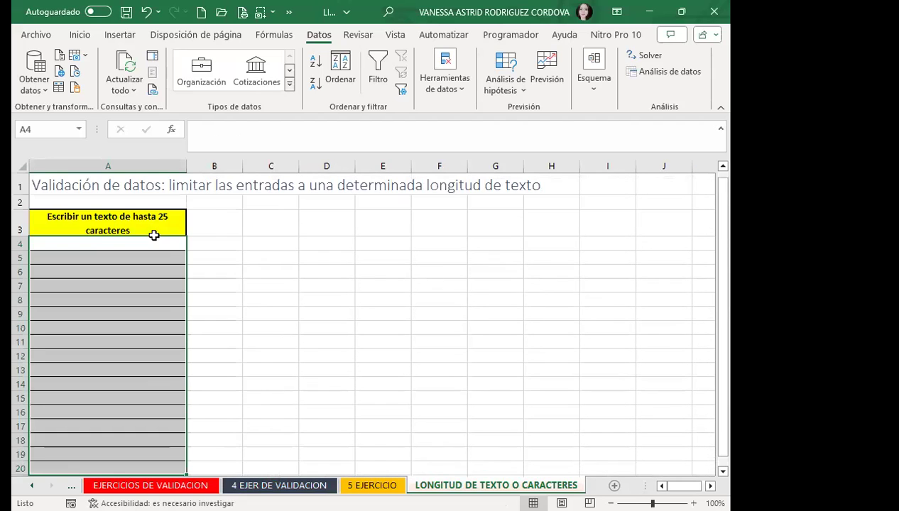
Give A4:A20 a Longitud del texto validation rule with a maximum of 8 characters.
click(428, 89)
click(533, 122)
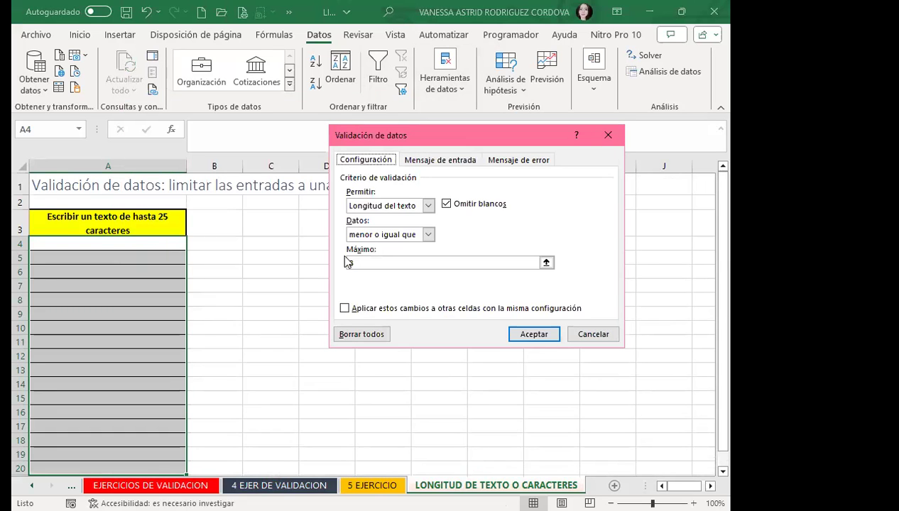
click(348, 263)
text(8)
click(544, 338)
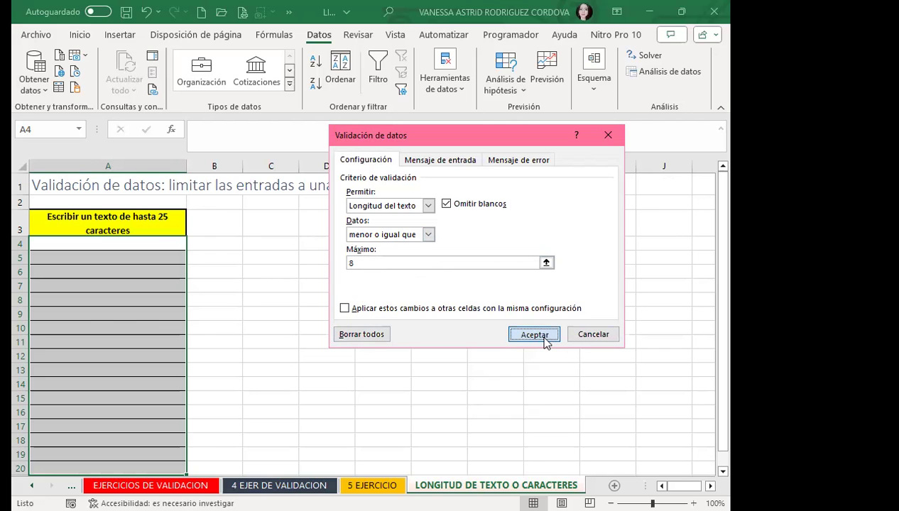
double_click(169, 219)
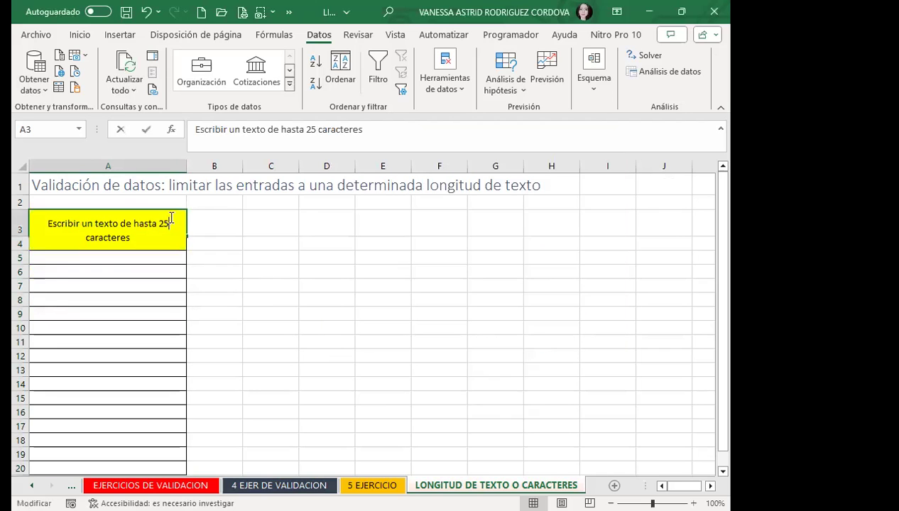
Change the A3 heading's character limit from 25 to 8.
key(BackSpace)
key(BackSpace)
text(8)
click(102, 270)
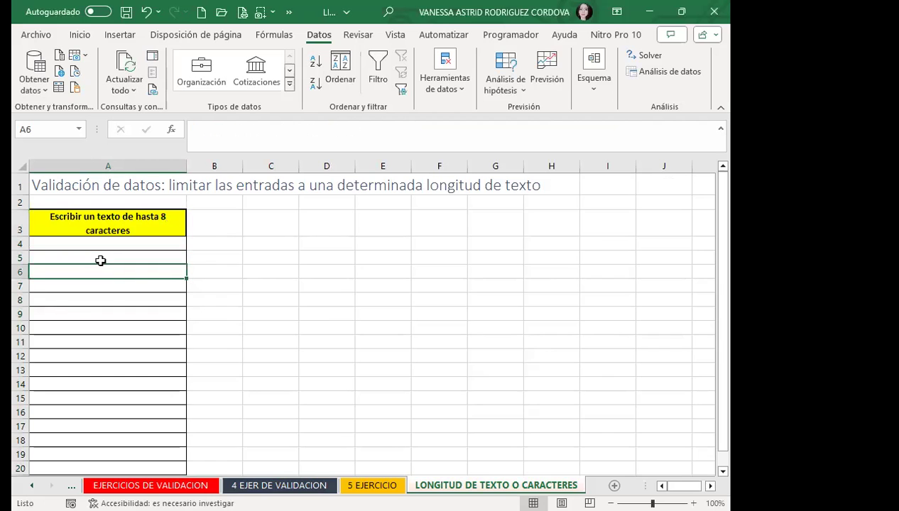
Enter a short first name in A4, then try a longer full name and cancel the stop alert.
click(107, 250)
text(VANE)
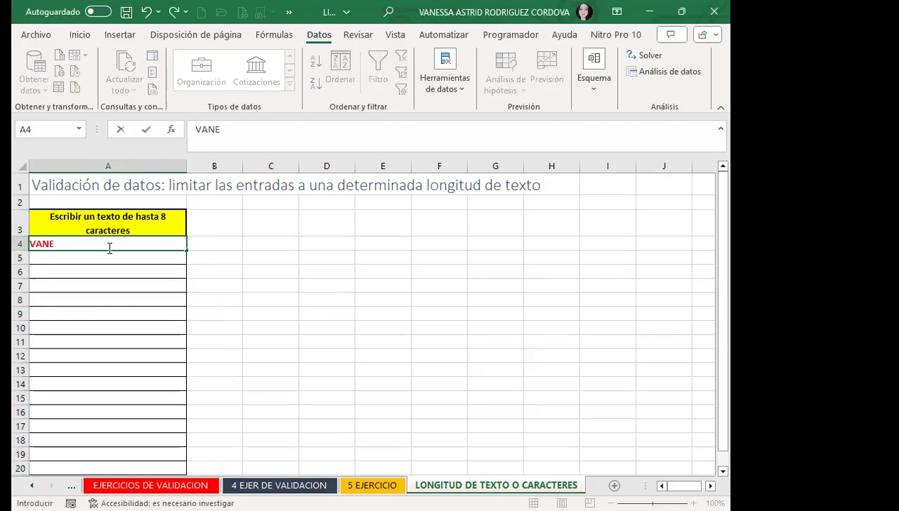
text(SSA)
key(Return)
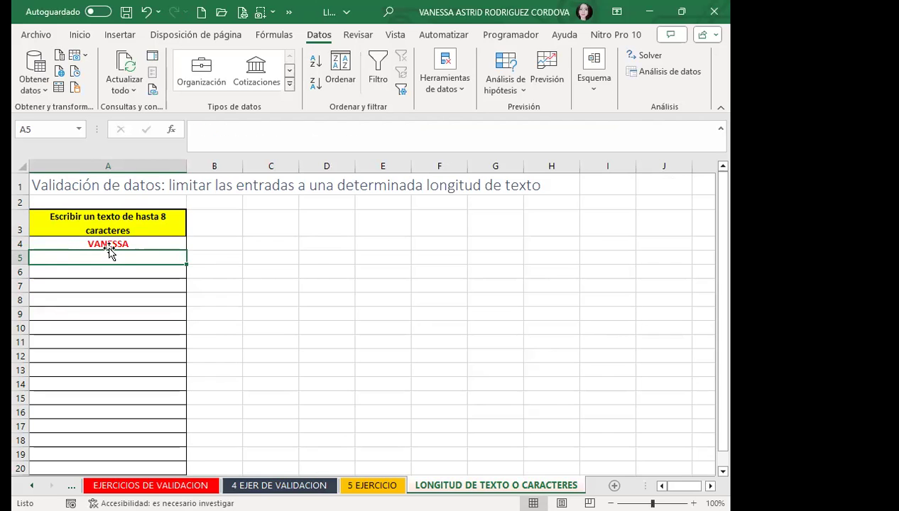
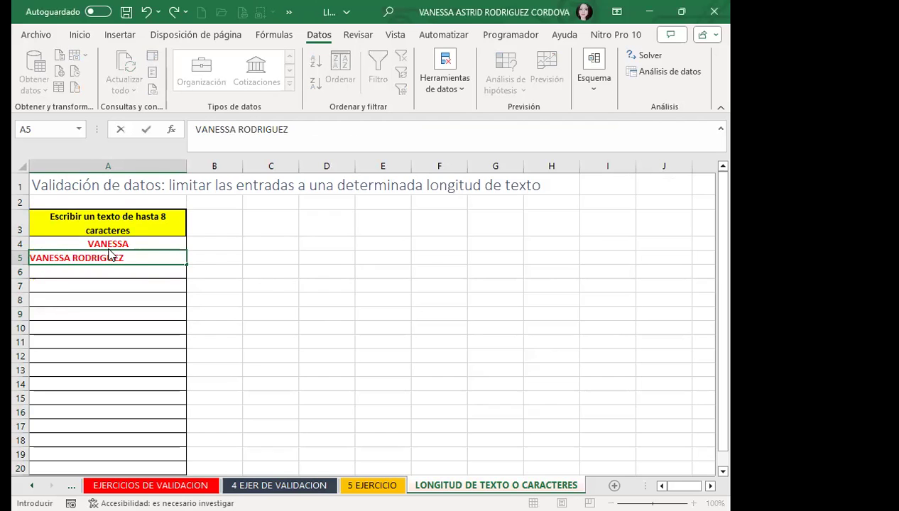
key(Return)
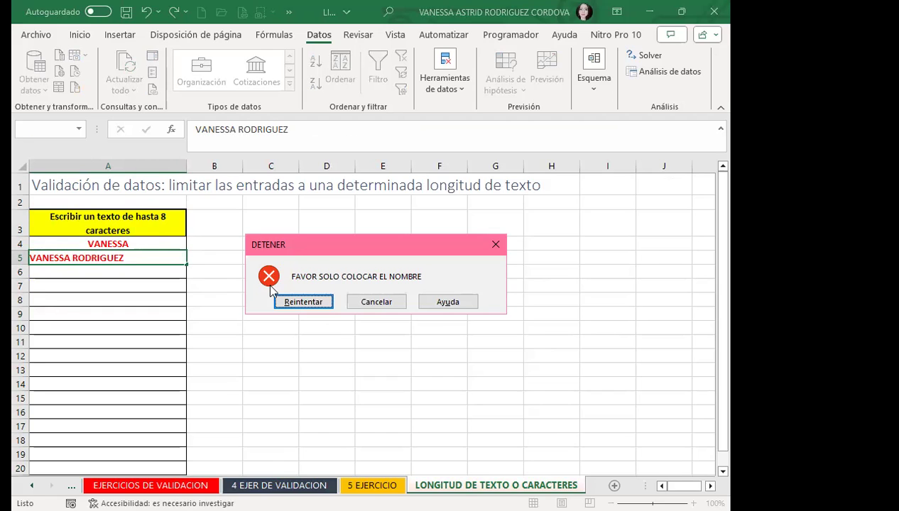
click(376, 302)
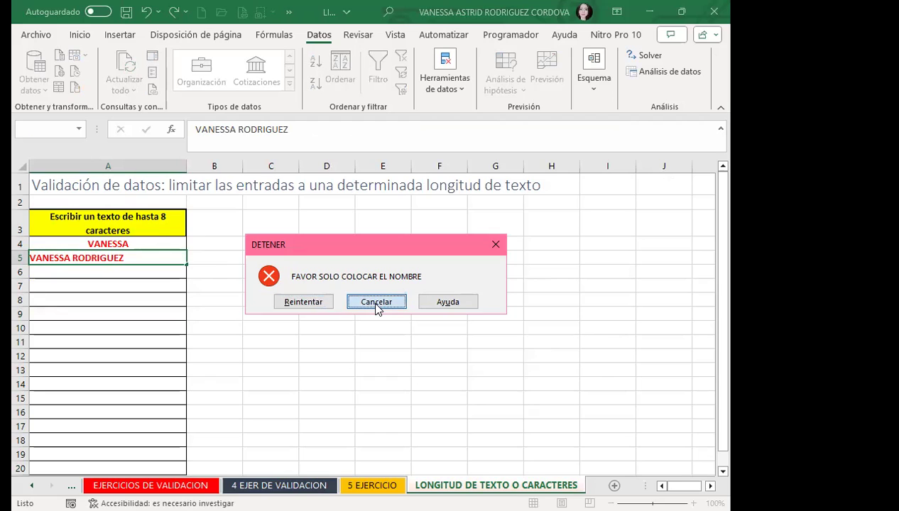
Check cells A4, A5 and A7, and cancel an accidental move of the A4 entry.
click(135, 244)
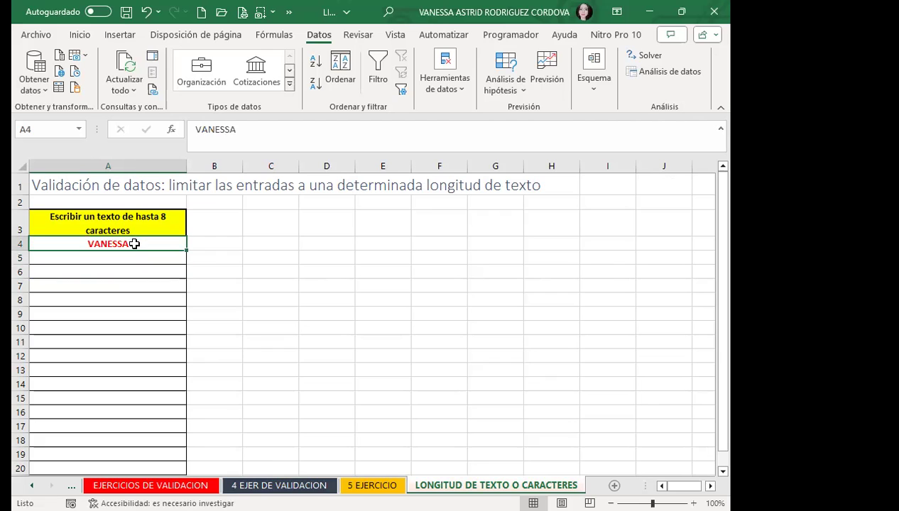
click(142, 258)
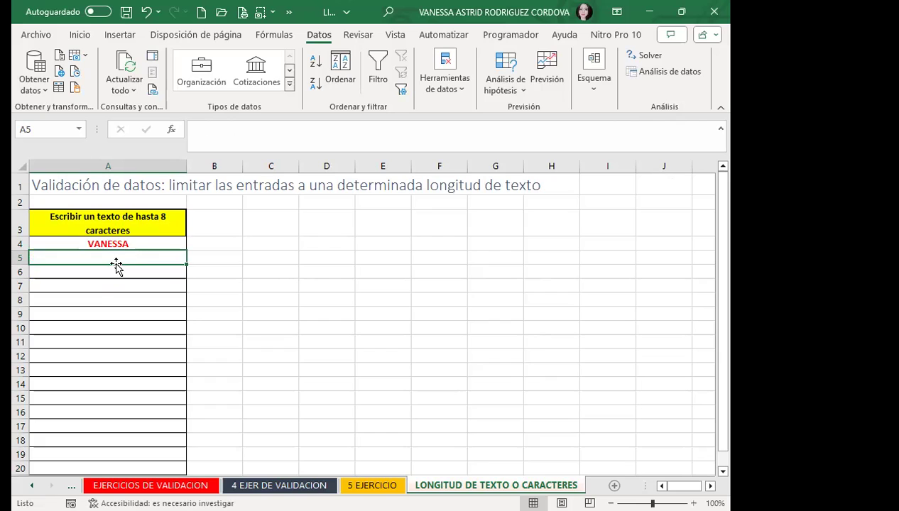
click(108, 287)
click(136, 245)
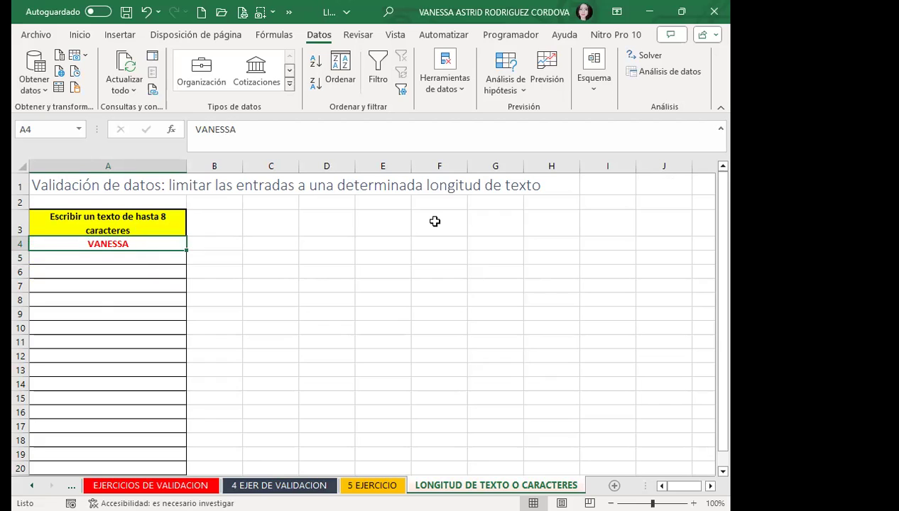
drag(136, 242, 190, 333)
key(Escape)
click(297, 327)
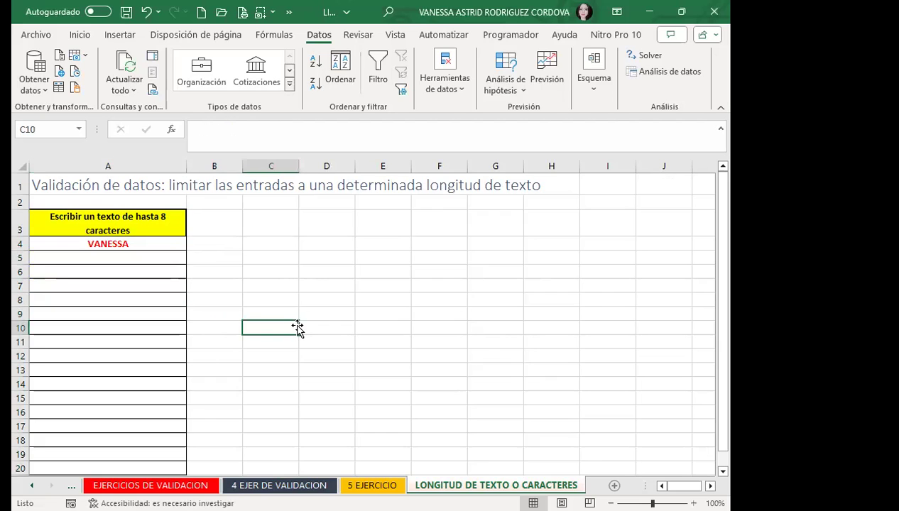